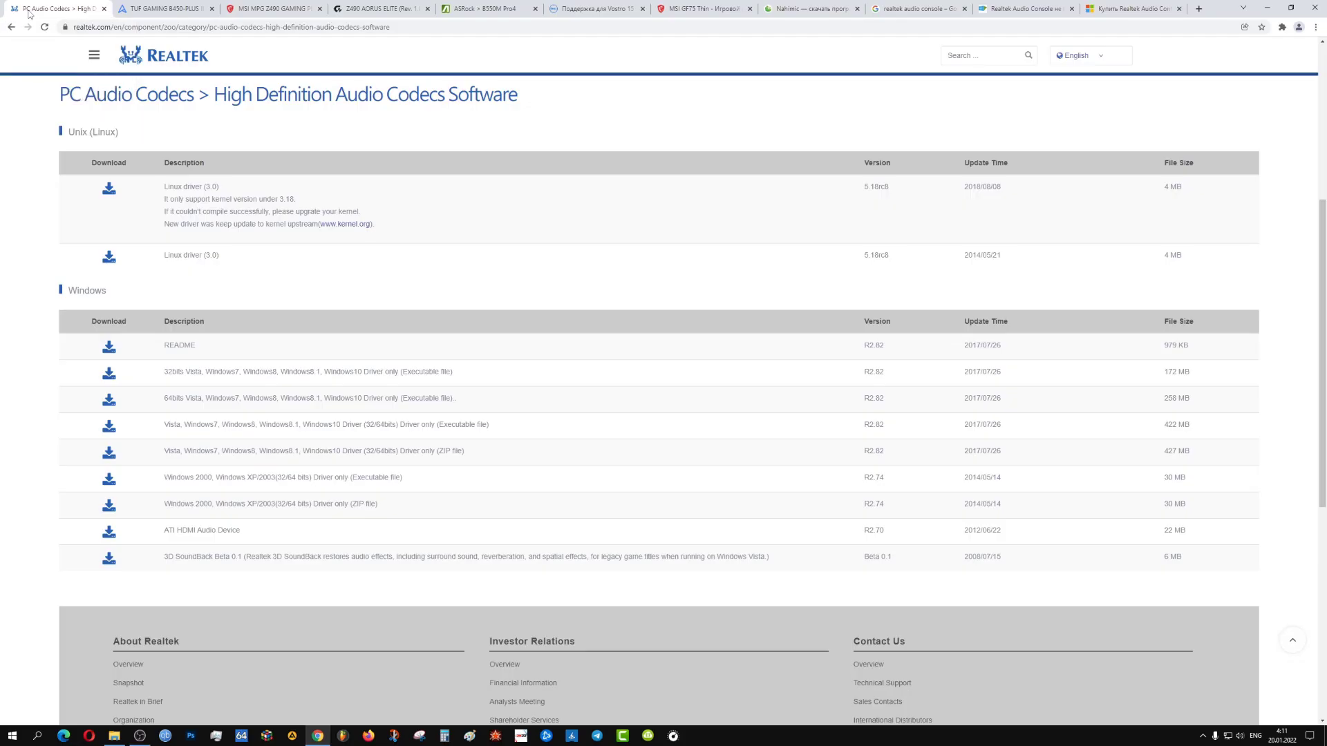
# Check the 64-bit Windows 7–10 executable driver entry and its update date on the Realtek codecs download page.
pyautogui.hotkey('alt', 'Tab')
pyautogui.moveTo(172, 399); pyautogui.dragTo(215, 399)
pyautogui.moveTo(215, 399); pyautogui.dragTo(429, 401)
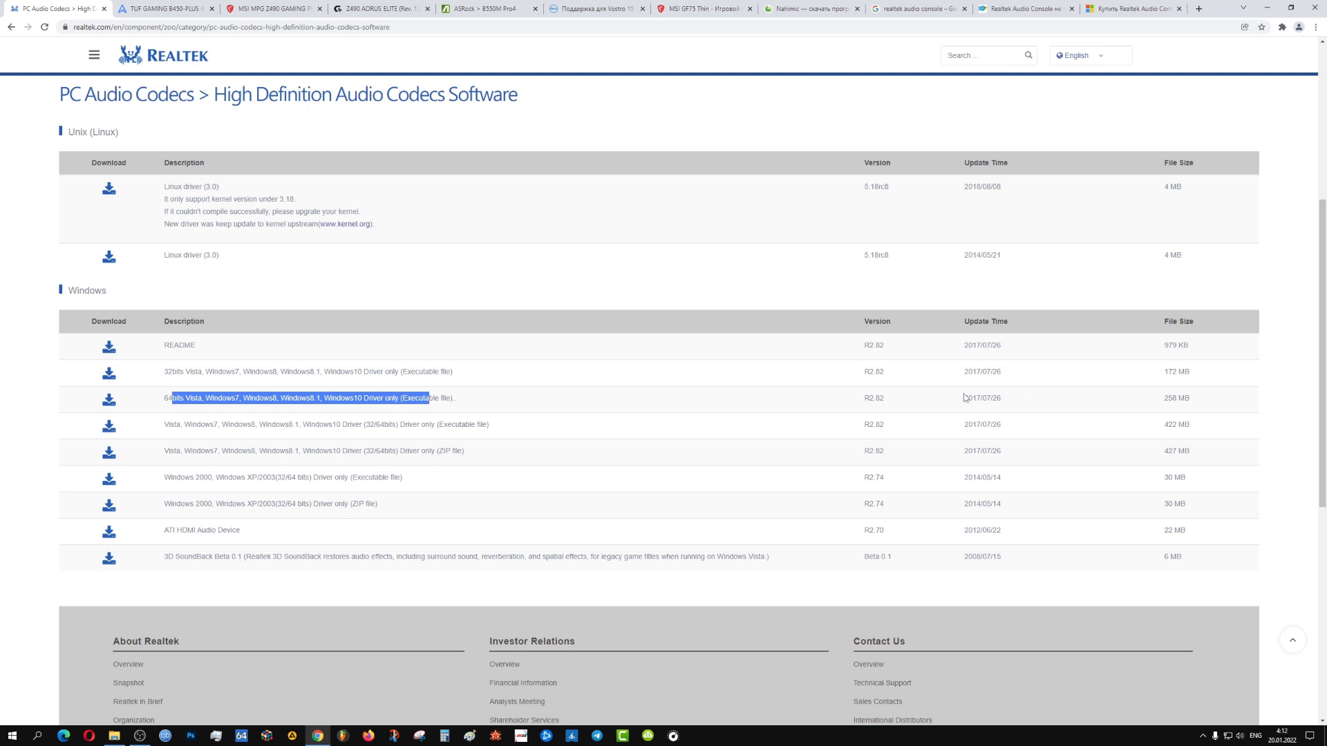
pyautogui.tripleClick(989, 398)
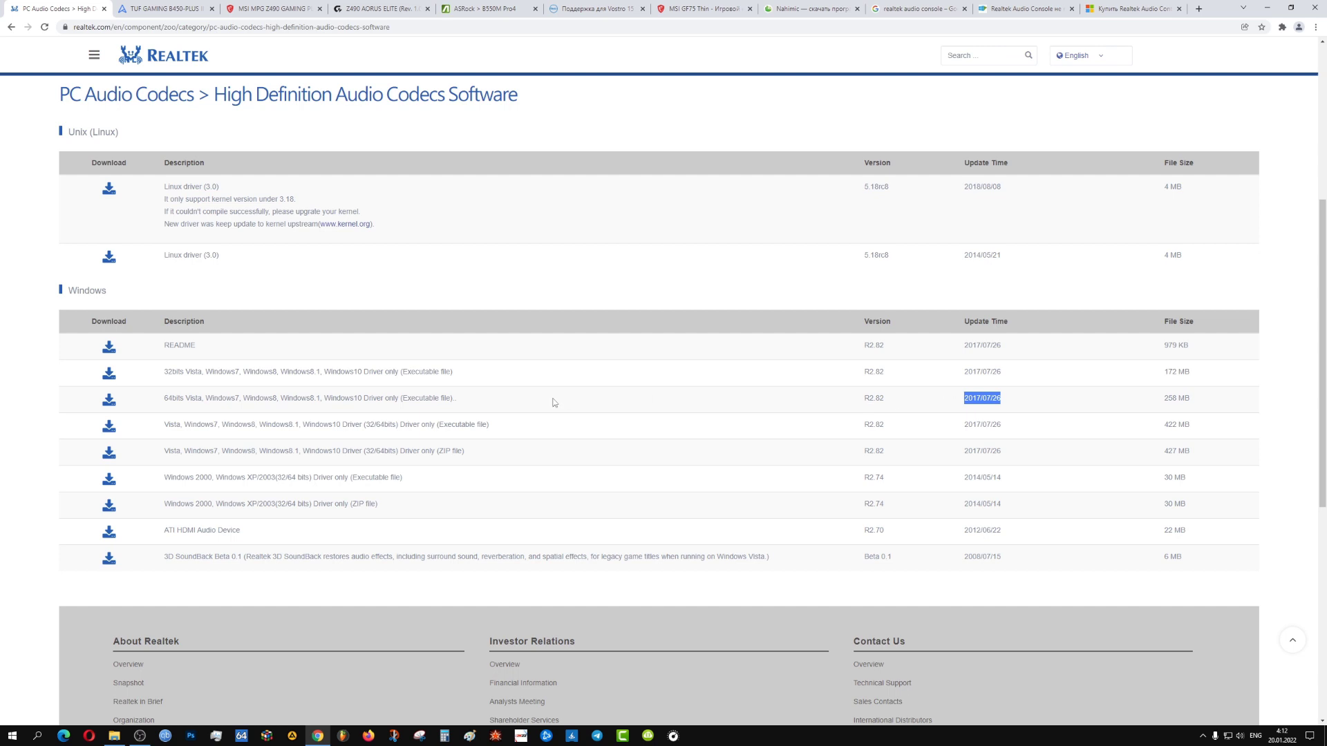
# Open the drivers and utilities list for the ASUS TUF GAMING B450-PLUS II and set the operating system to Windows 10 64-bit.
pyautogui.click(143, 10)
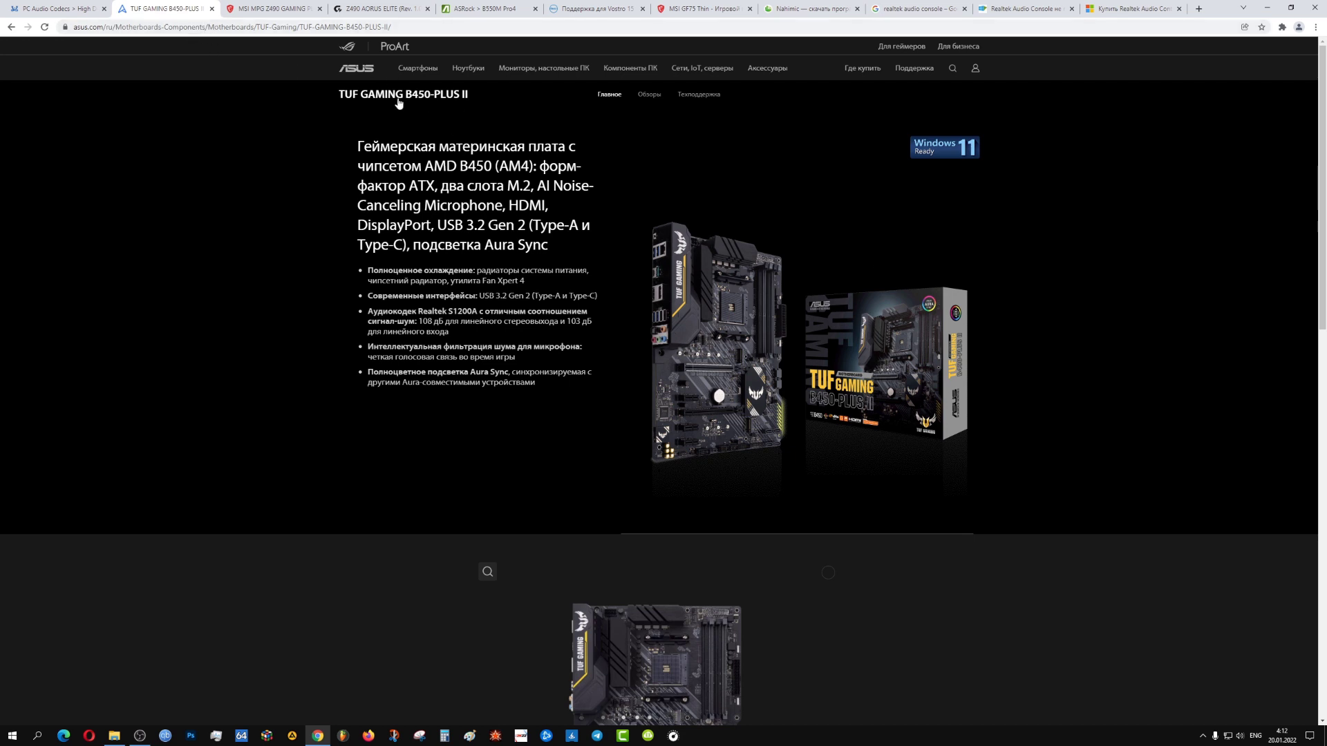
pyautogui.click(704, 96)
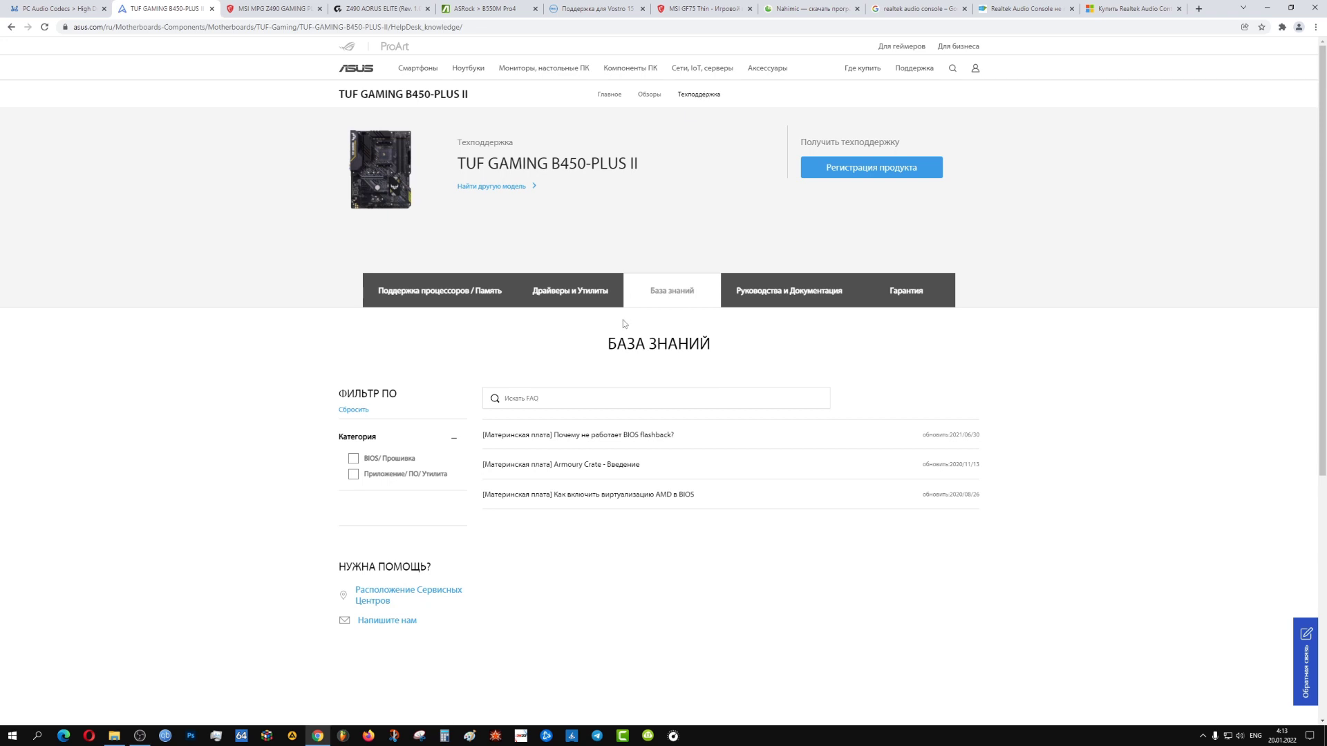
pyautogui.click(564, 293)
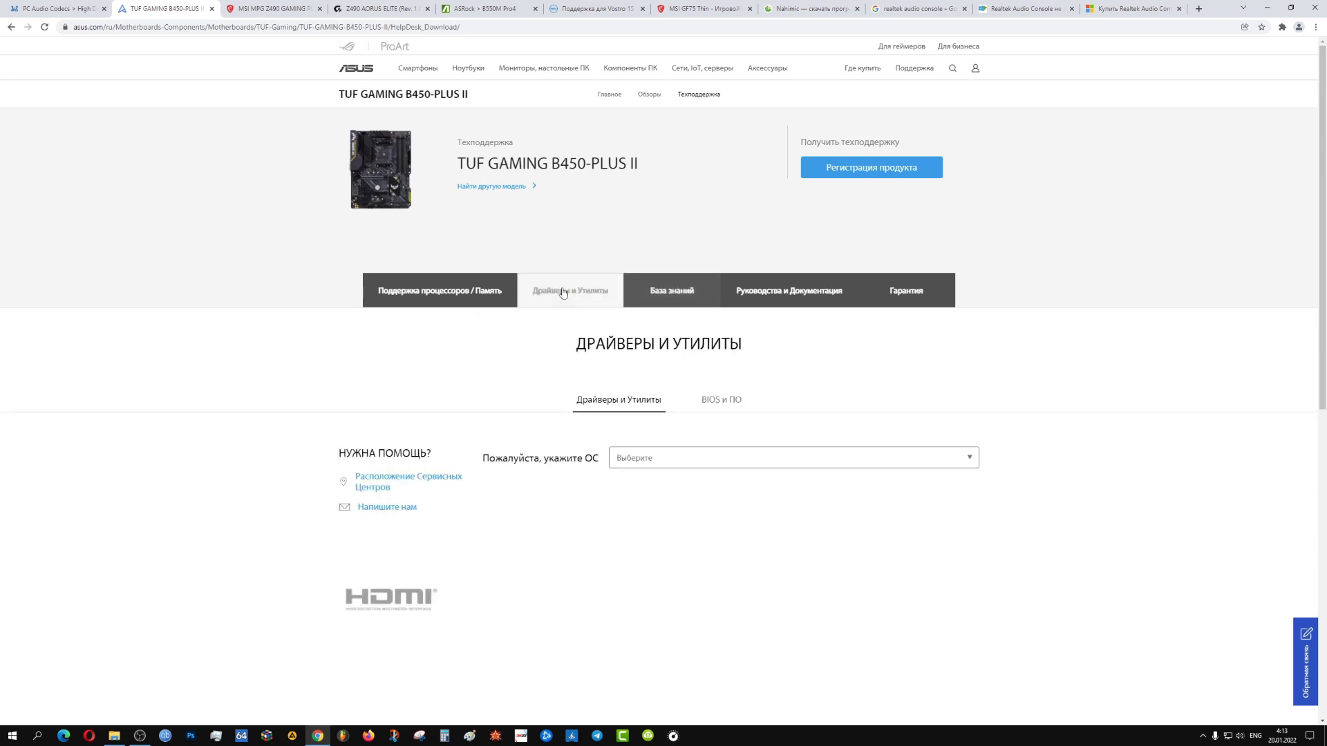
pyautogui.click(967, 461)
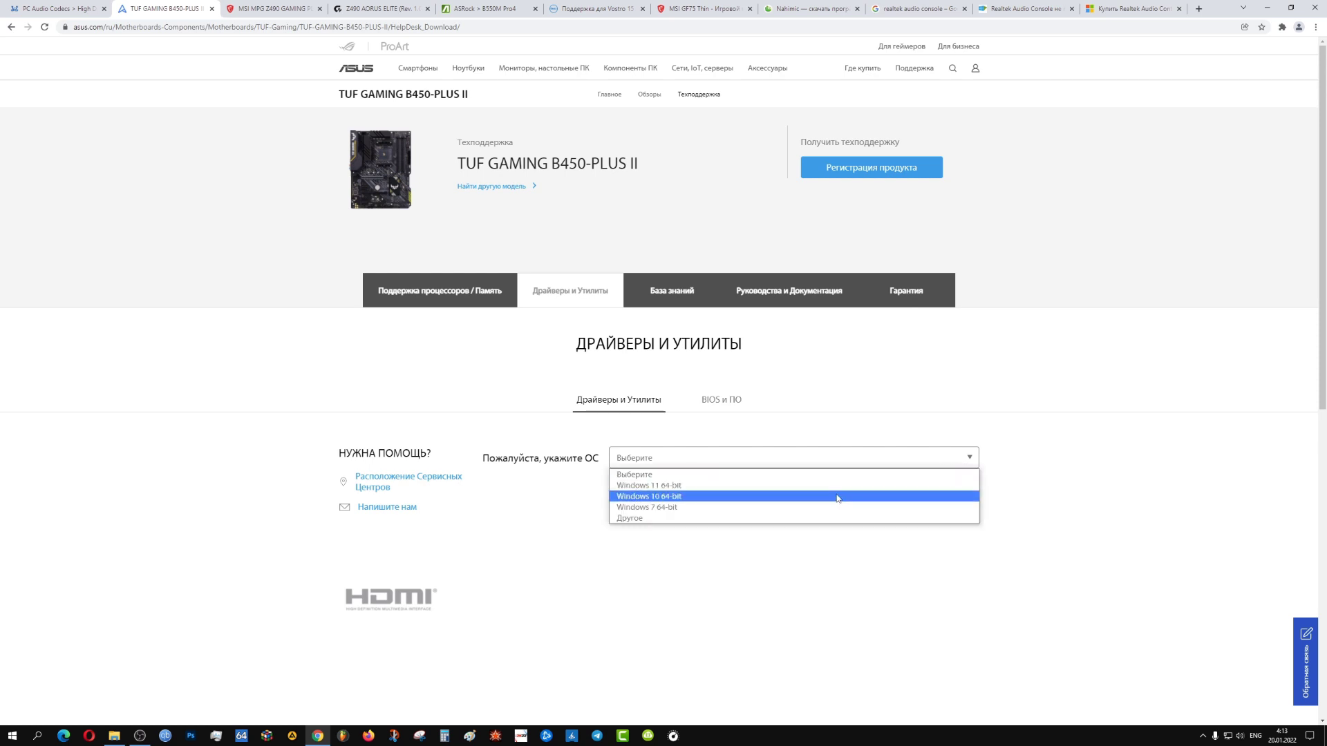
pyautogui.click(802, 496)
# Find the Realtek driver in the Audio section and check its version, date and file size.
pyautogui.scroll(-2, 678, 470)
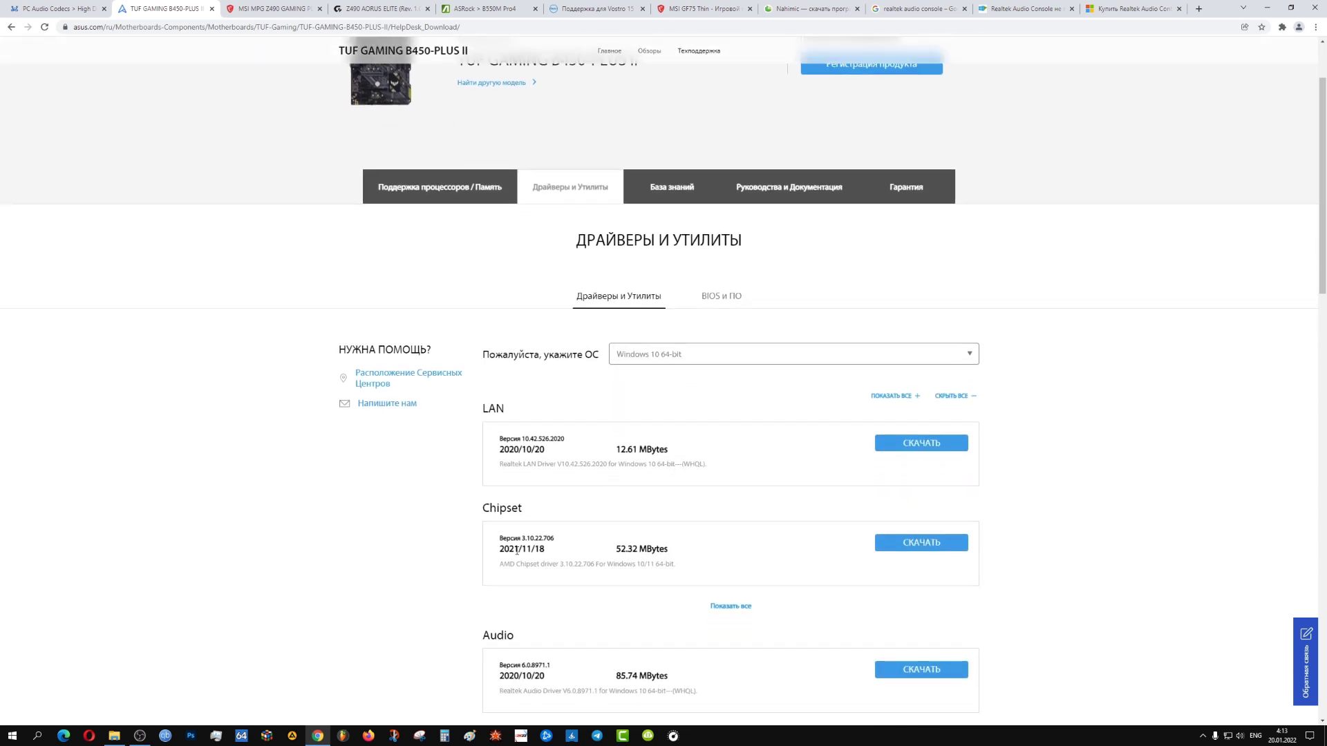
pyautogui.scroll(-1, 515, 553)
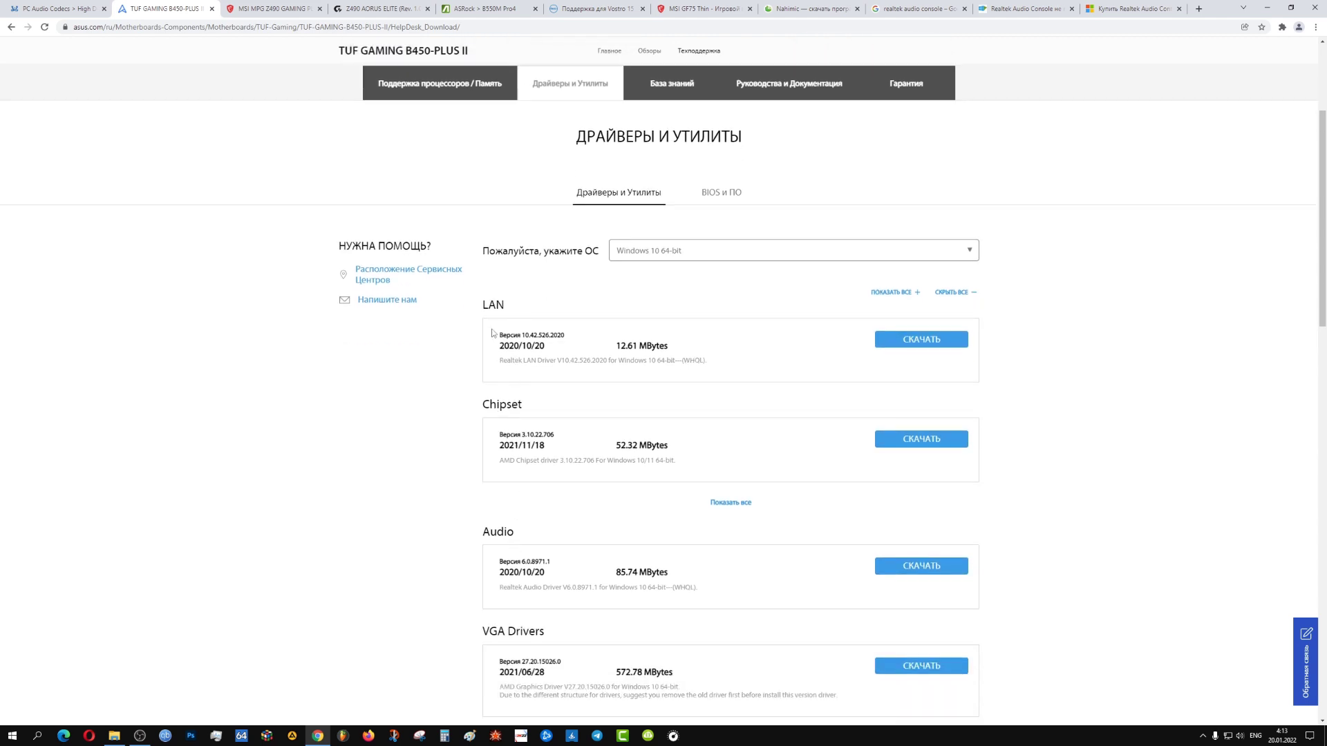
pyautogui.scroll(-1, 512, 380)
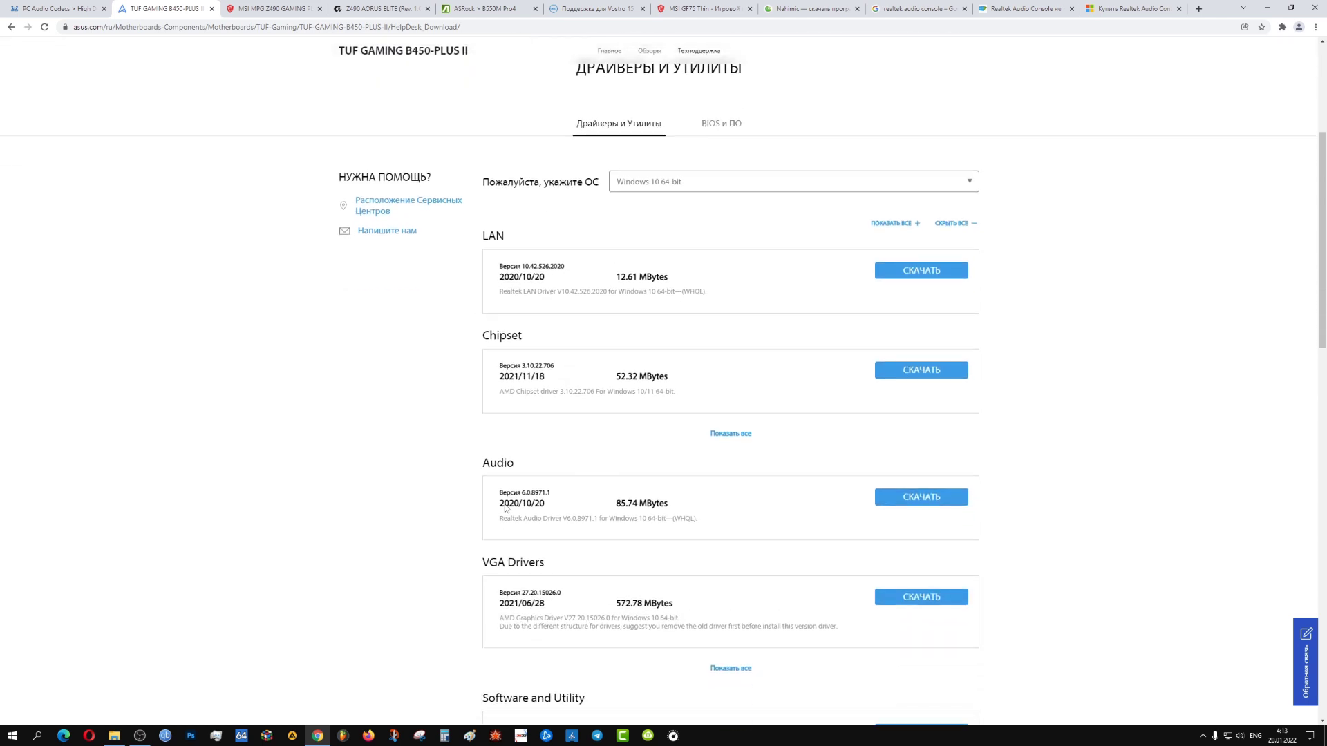
pyautogui.moveTo(499, 491); pyautogui.dragTo(672, 509)
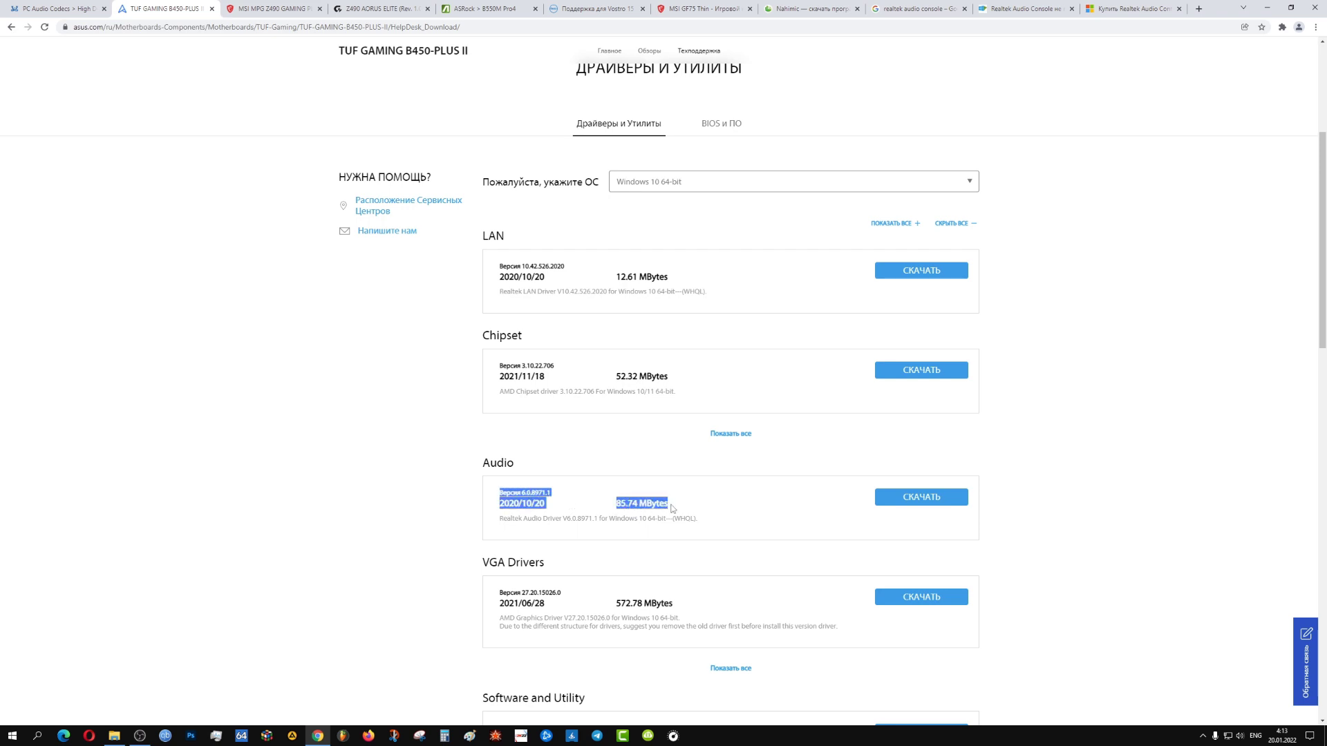
pyautogui.click(583, 492)
pyautogui.moveTo(521, 494); pyautogui.dragTo(571, 497)
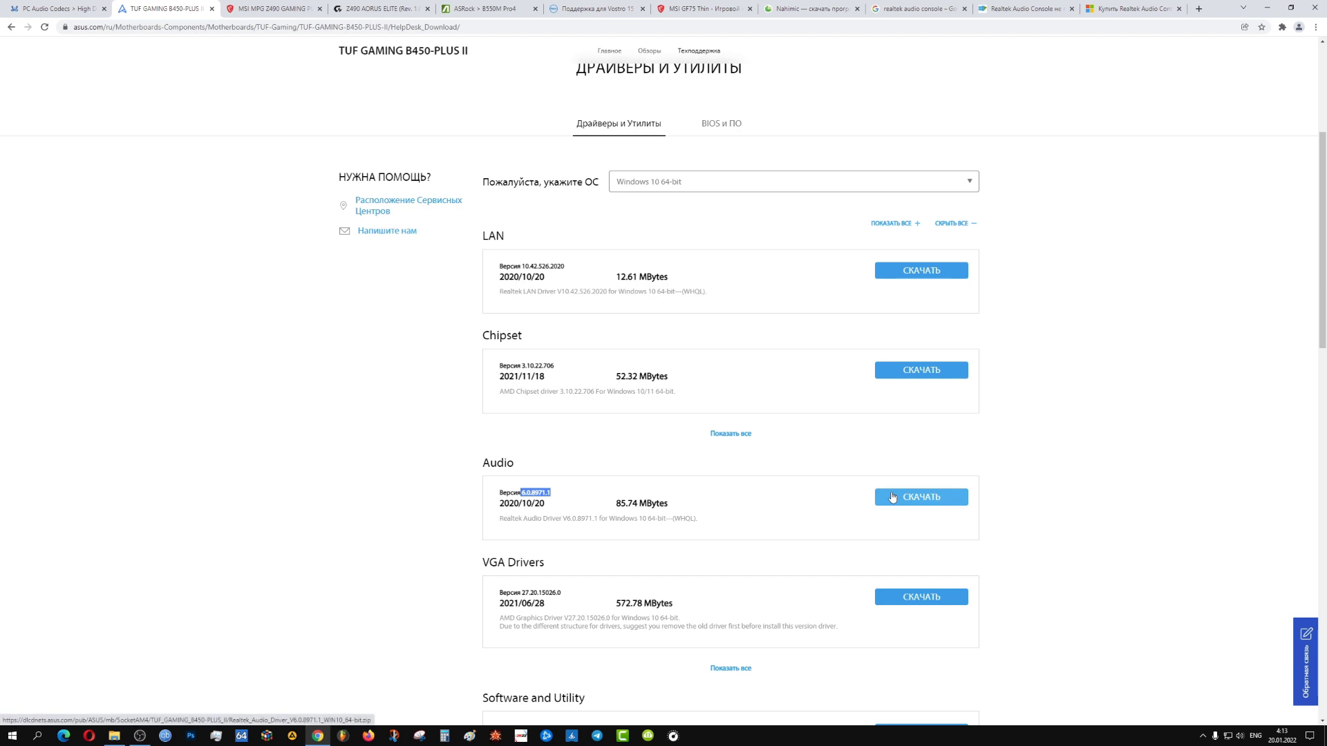
# Open the support drivers for the MSI MPG Z490 GAMING PLUS and choose Win10 64 as the operating system.
pyautogui.click(271, 8)
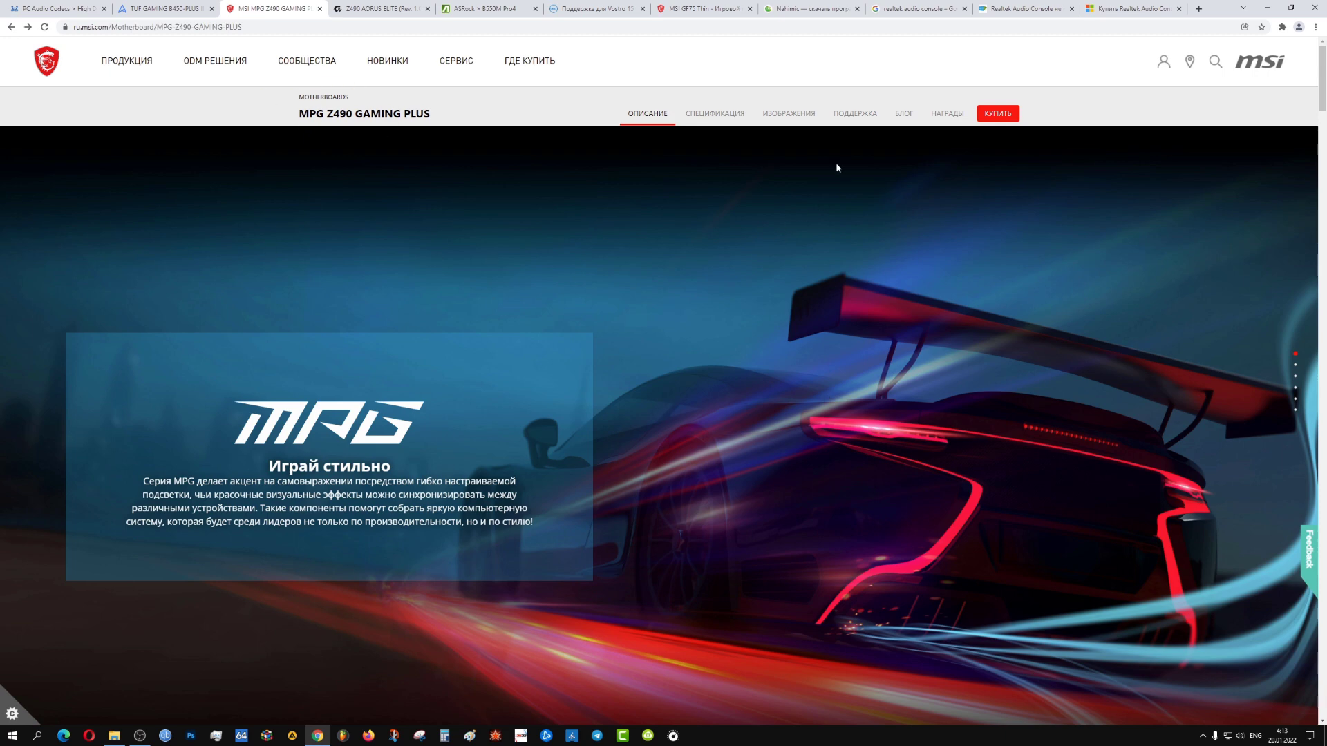
pyautogui.click(851, 118)
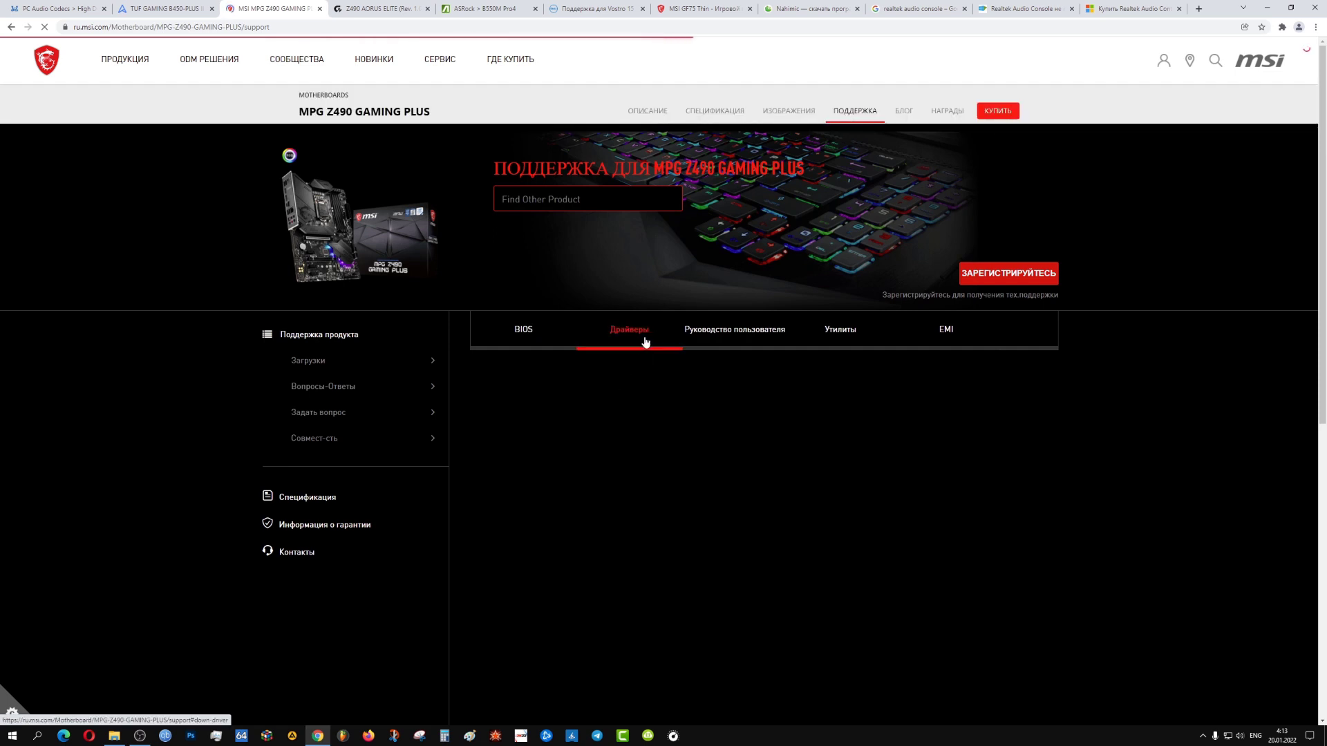
pyautogui.click(629, 337)
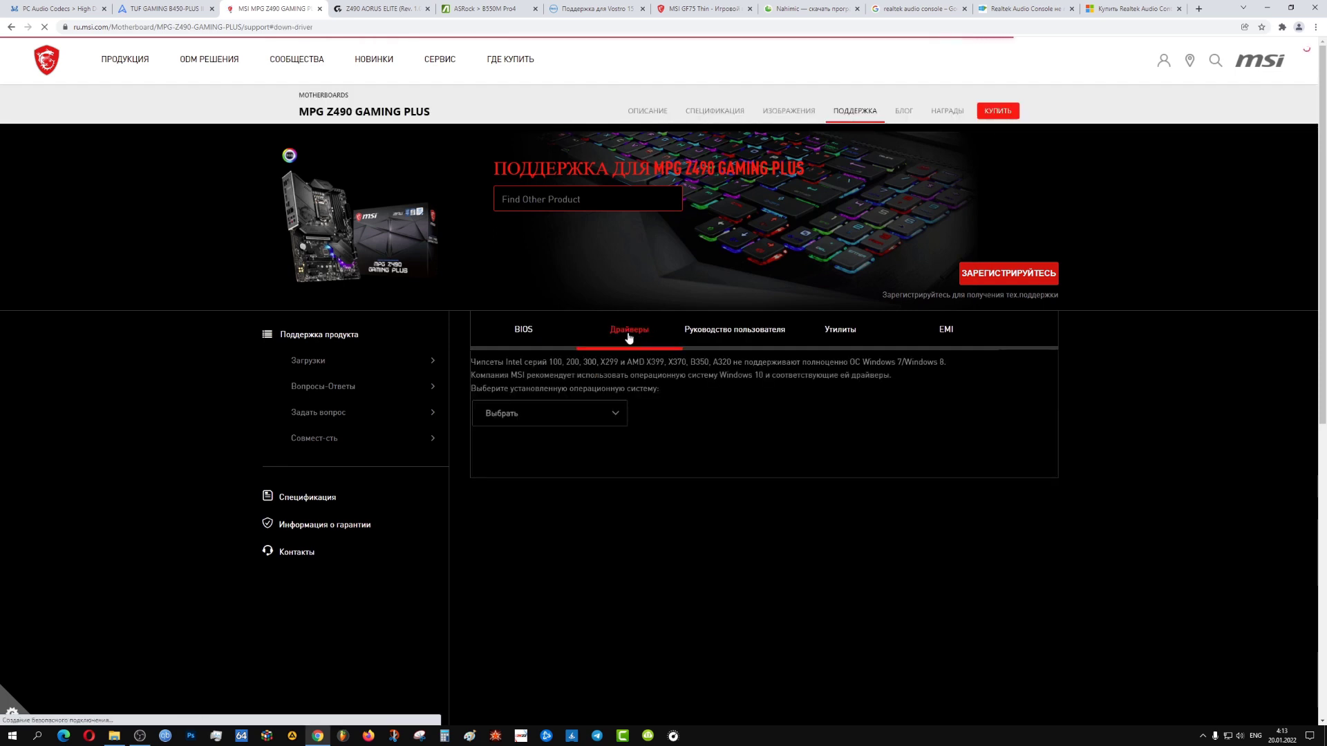
pyautogui.click(613, 413)
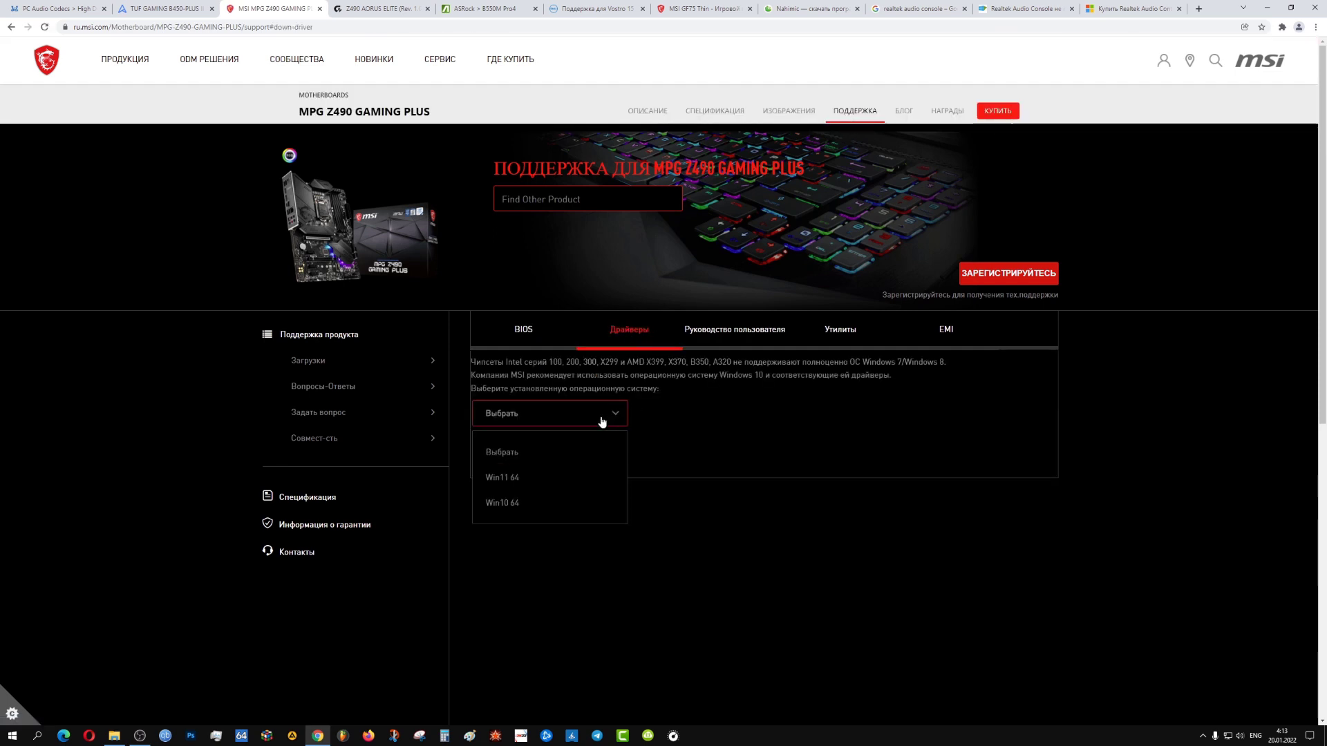
pyautogui.click(536, 504)
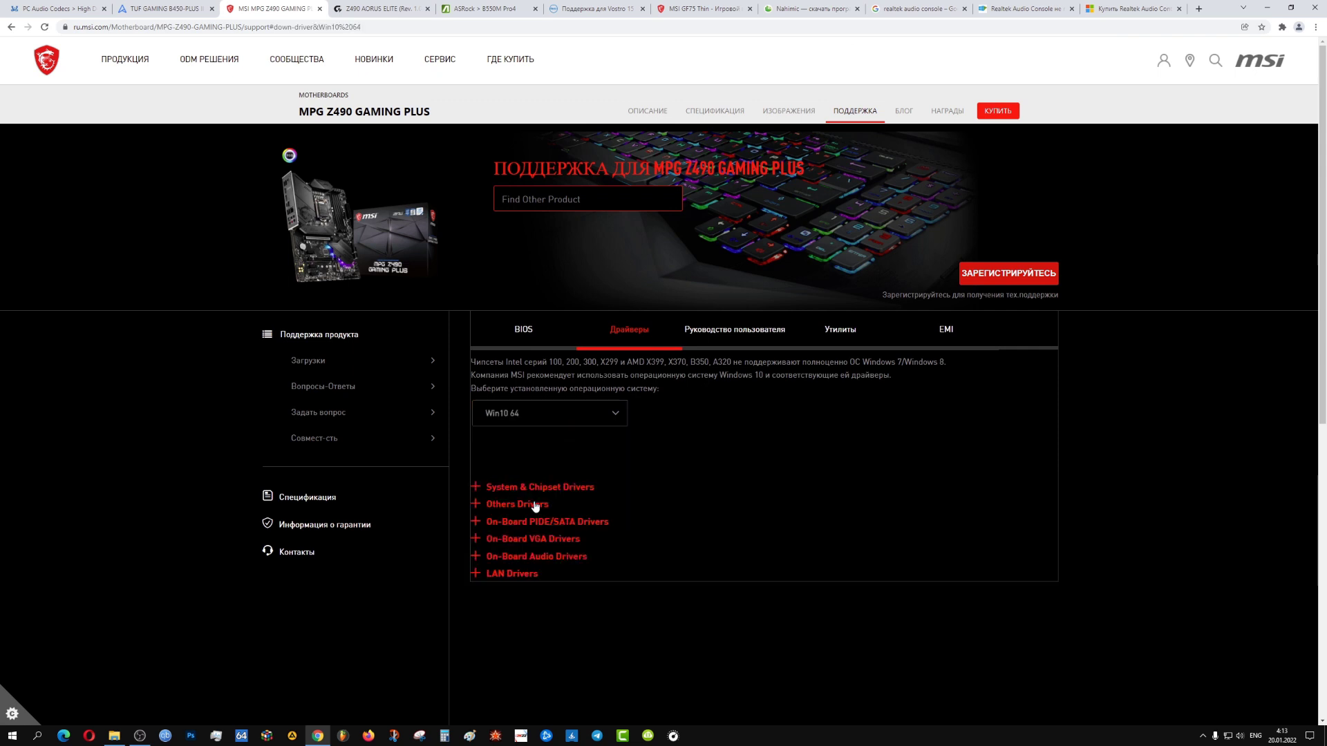
# Expand the On-Board Audio Drivers category and check the Realtek HD Universal Driver's version and release date.
pyautogui.click(536, 557)
pyautogui.scroll(-2, 536, 560)
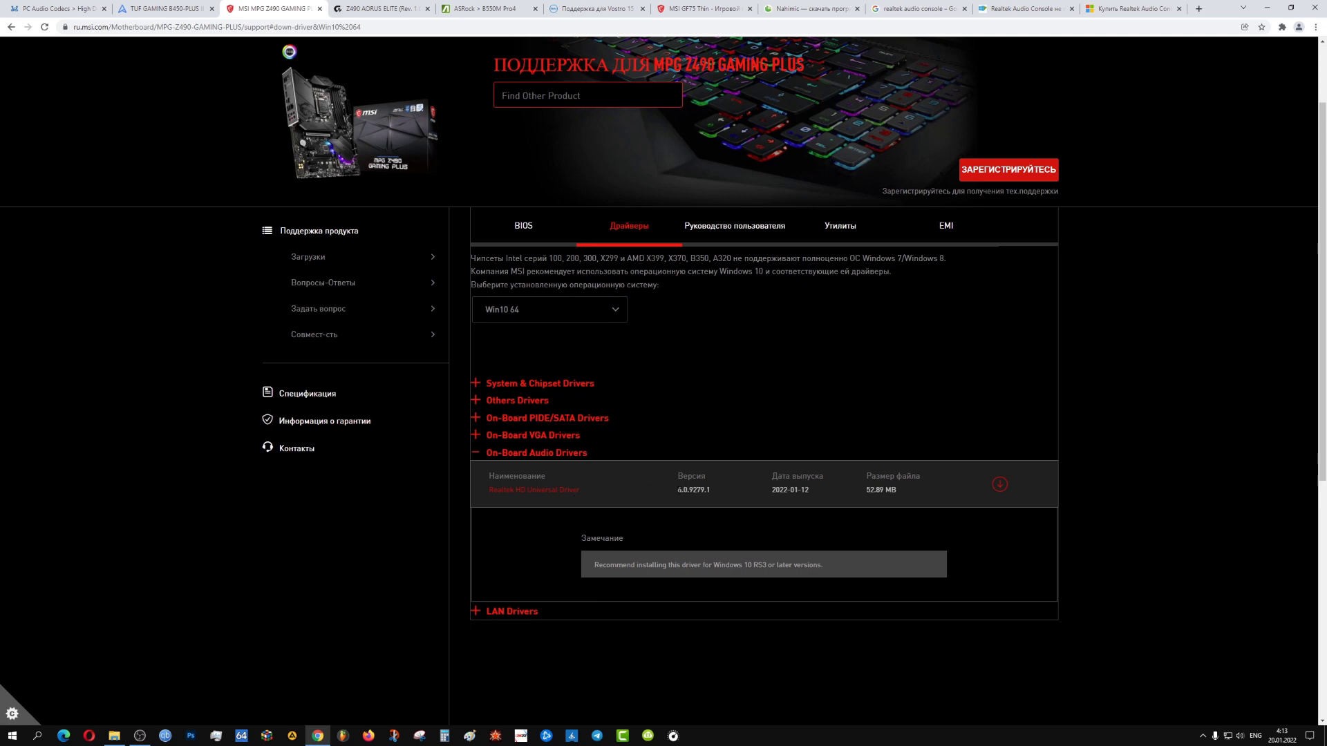
pyautogui.moveTo(674, 491); pyautogui.dragTo(714, 488)
pyautogui.moveTo(772, 491); pyautogui.dragTo(801, 491)
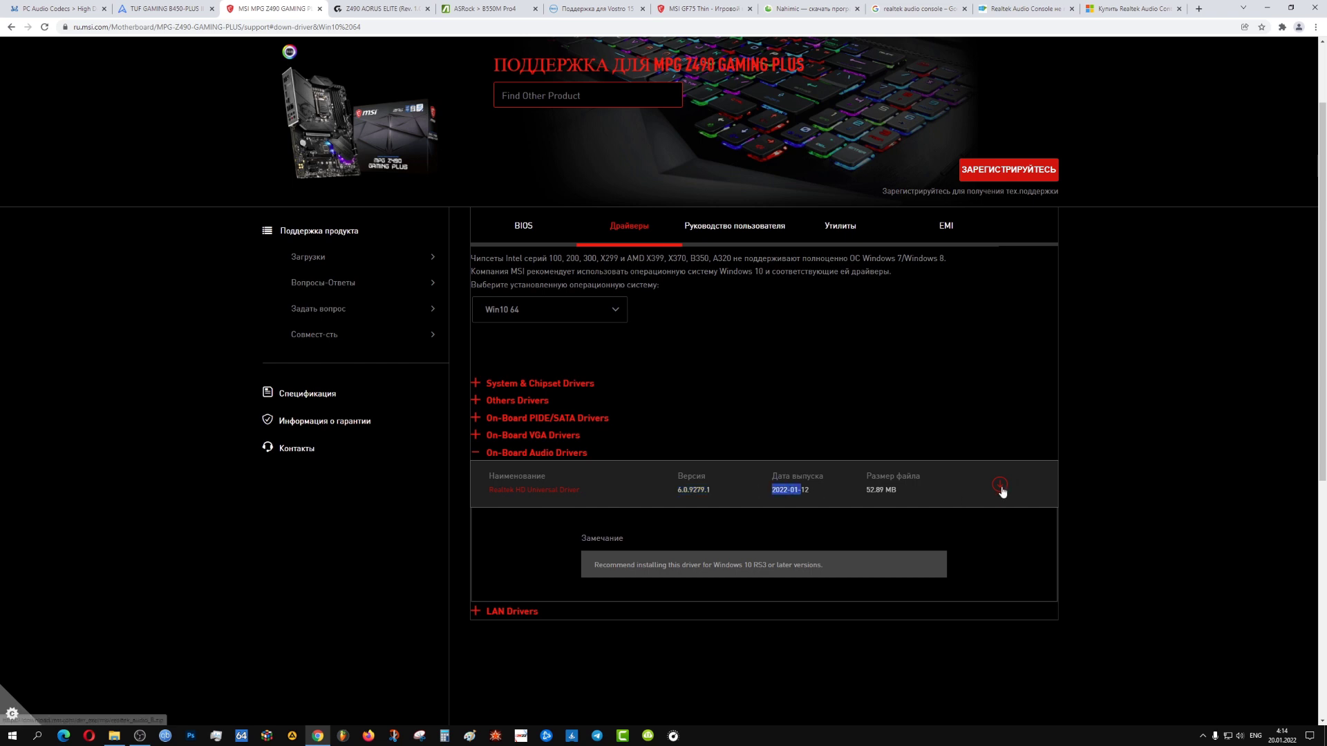
# Open the Gigabyte Z490 AORUS ELITE support downloads and expand the audio category under drivers.
pyautogui.click(379, 9)
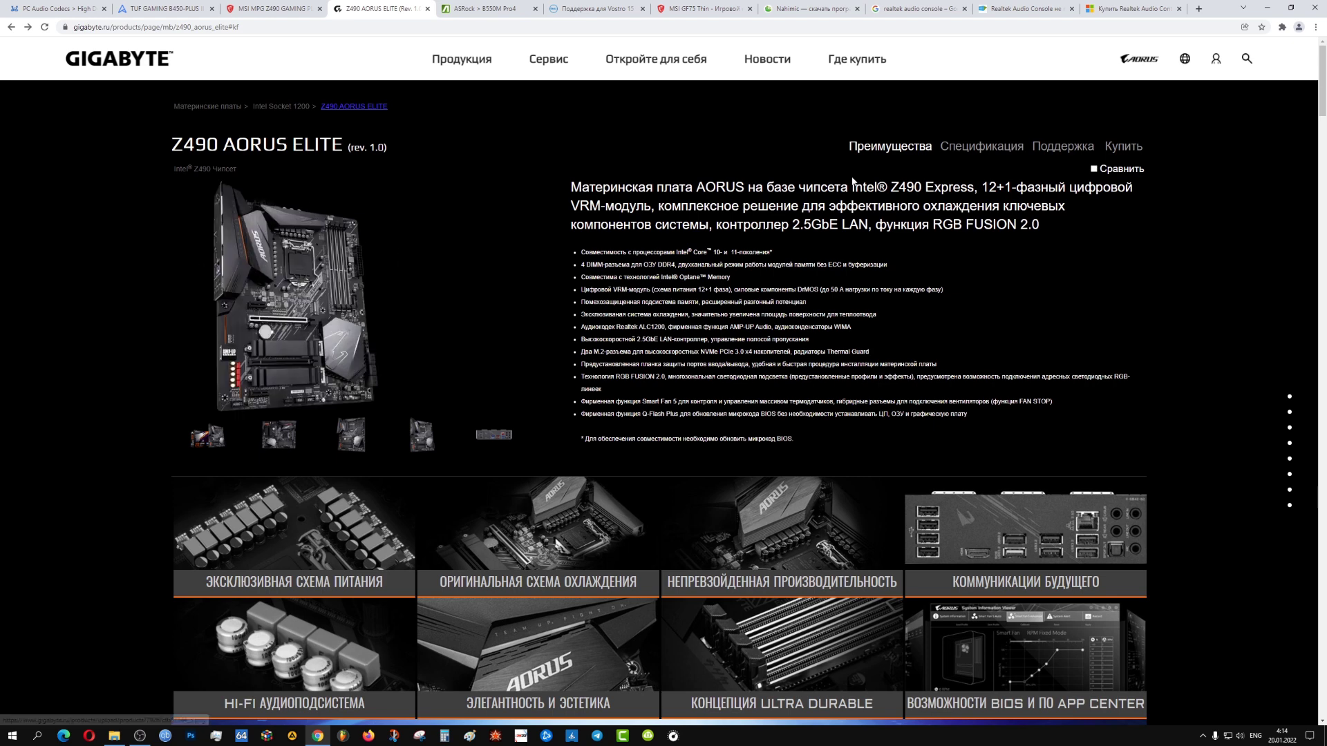
pyautogui.click(1060, 149)
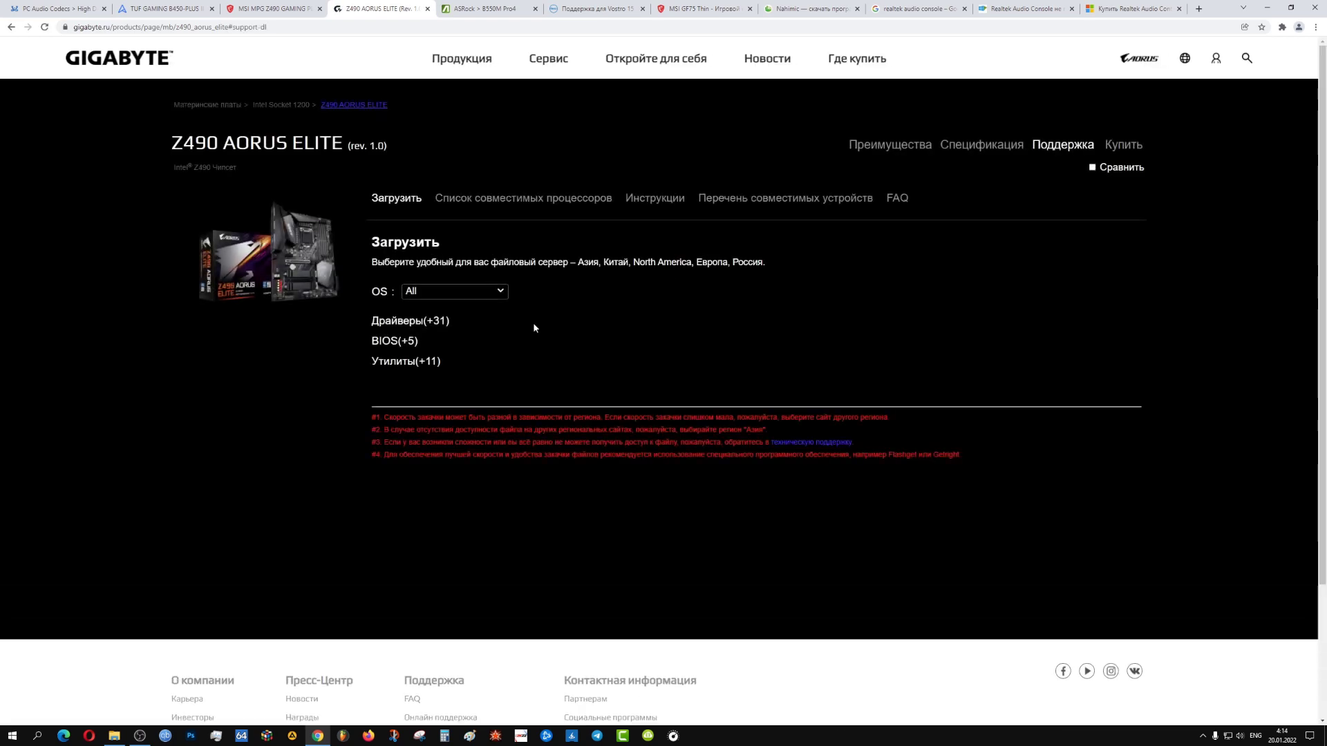
pyautogui.click(415, 321)
pyautogui.click(388, 335)
# Review the Realtek HD Audio Driver list and check the version of the newest release.
pyautogui.scroll(-4, 396, 324)
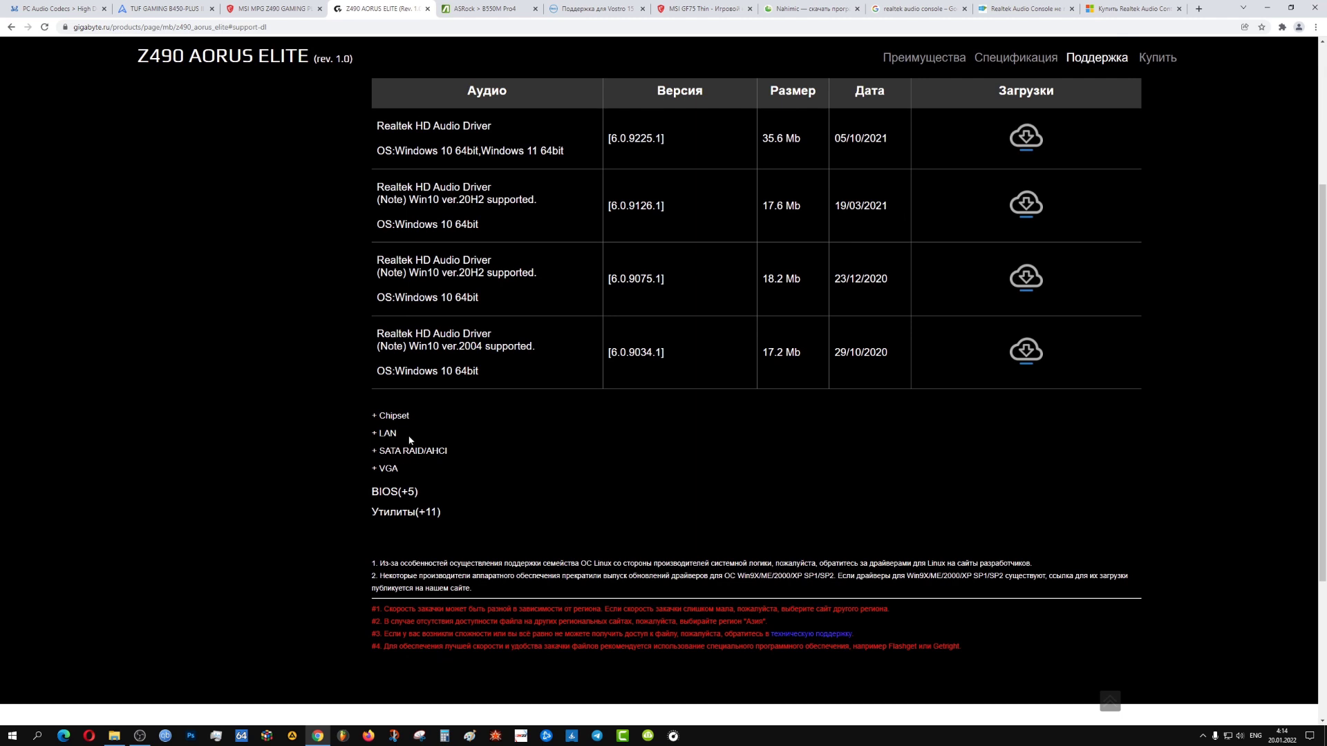
pyautogui.scroll(2, 438, 394)
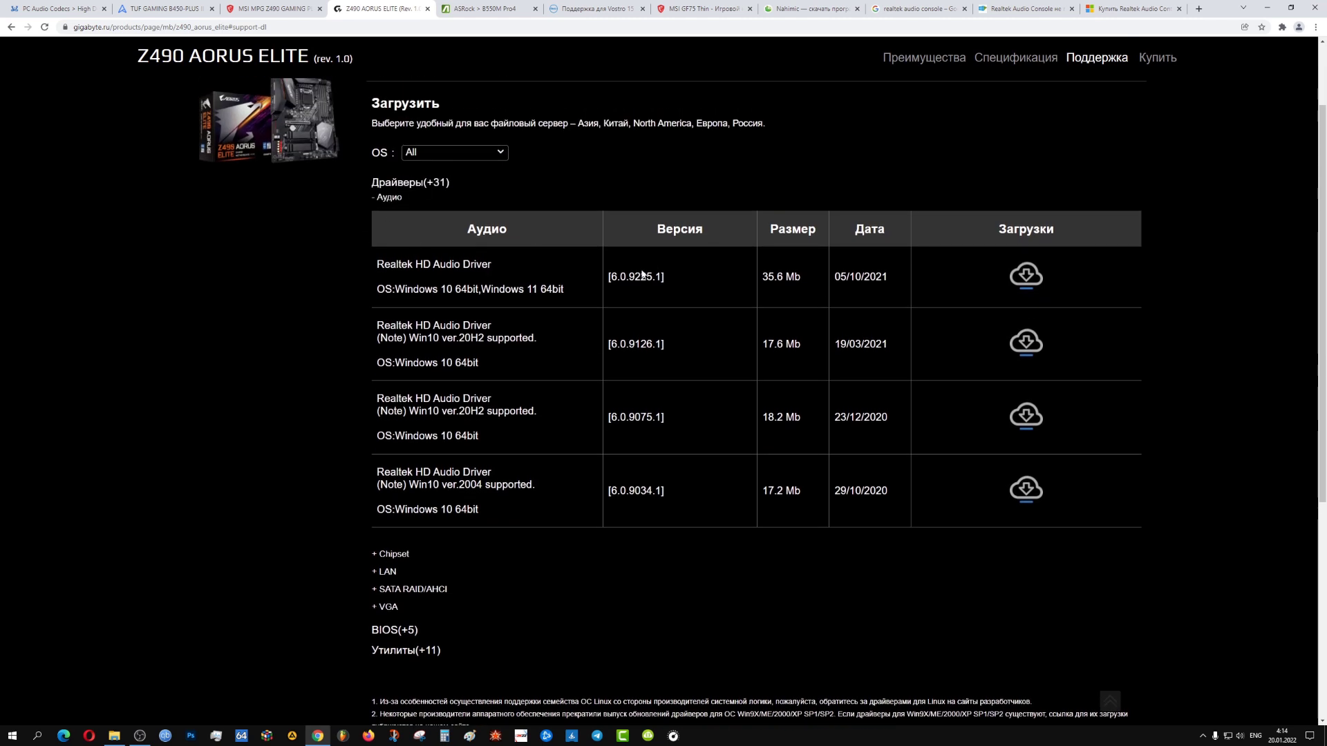
pyautogui.moveTo(610, 277); pyautogui.dragTo(665, 281)
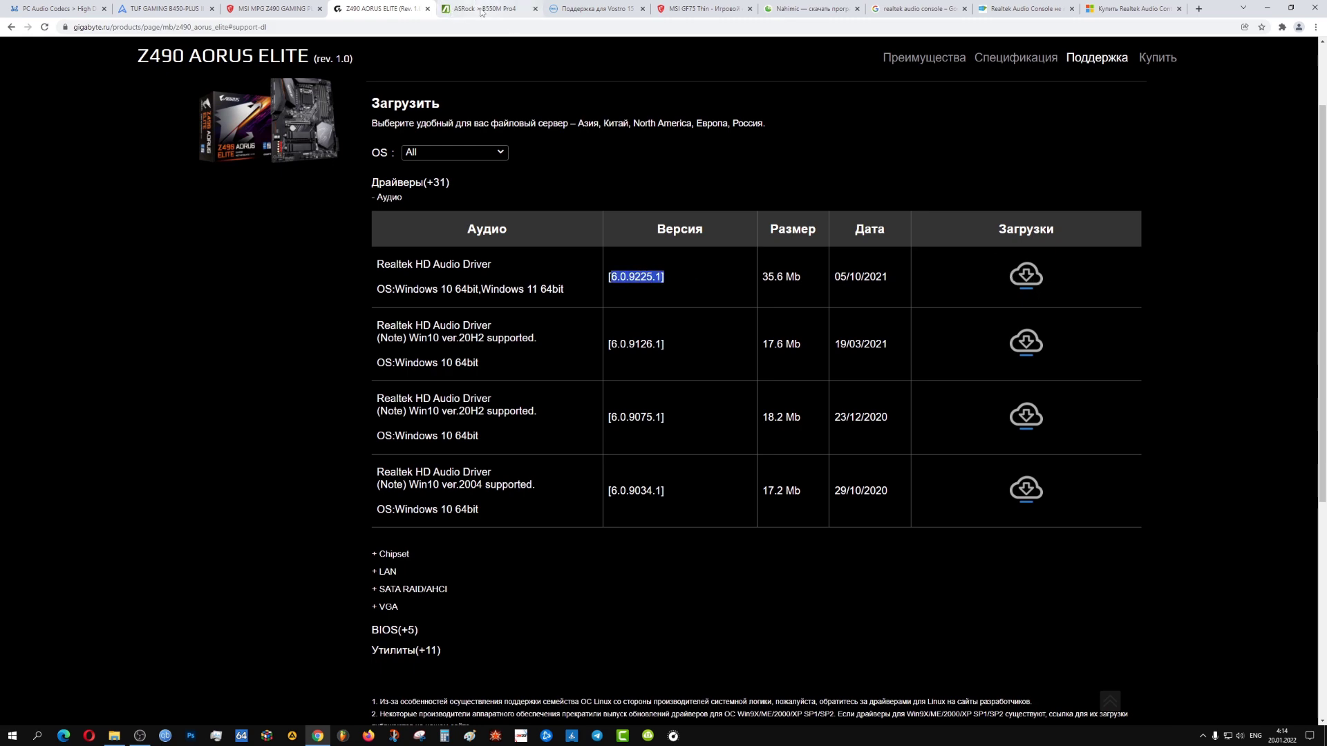
# Open the support downloads for the ASRock B550M Pro4 and check the Realtek high definition audio driver entry.
pyautogui.click(484, 9)
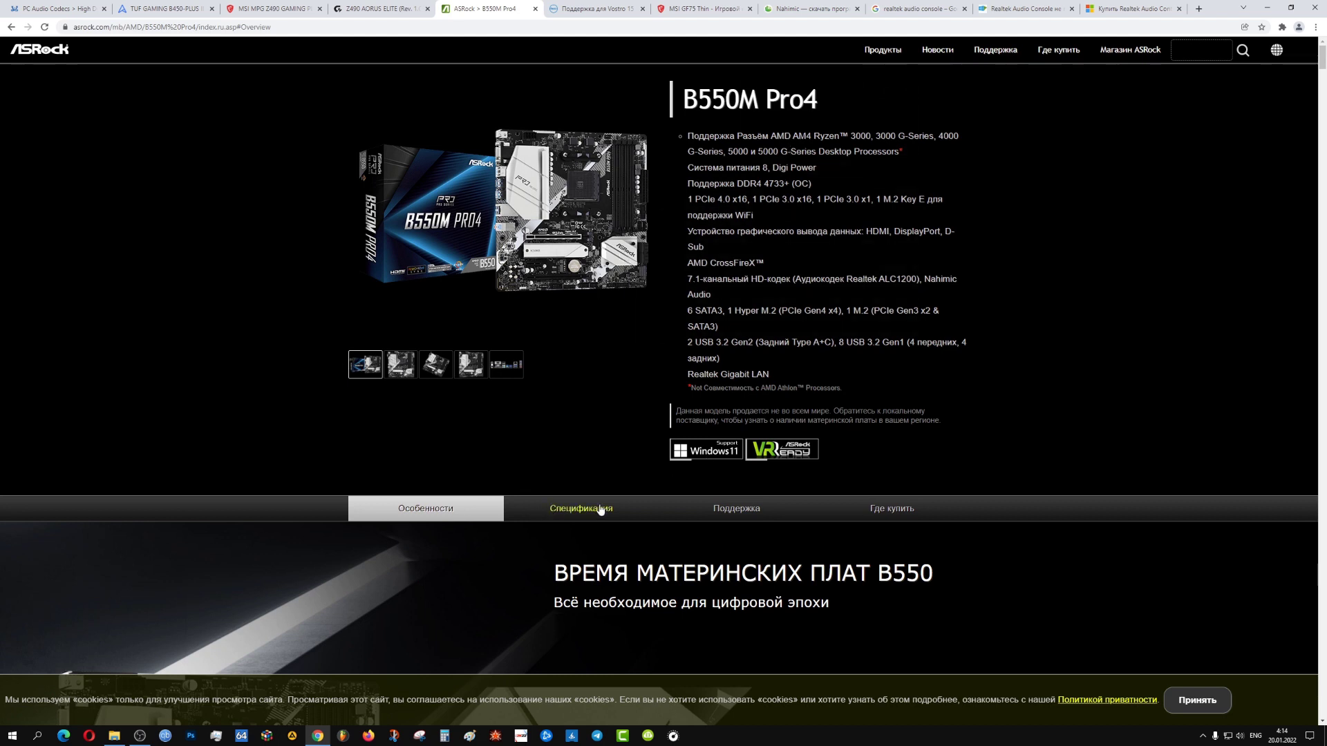
pyautogui.click(744, 515)
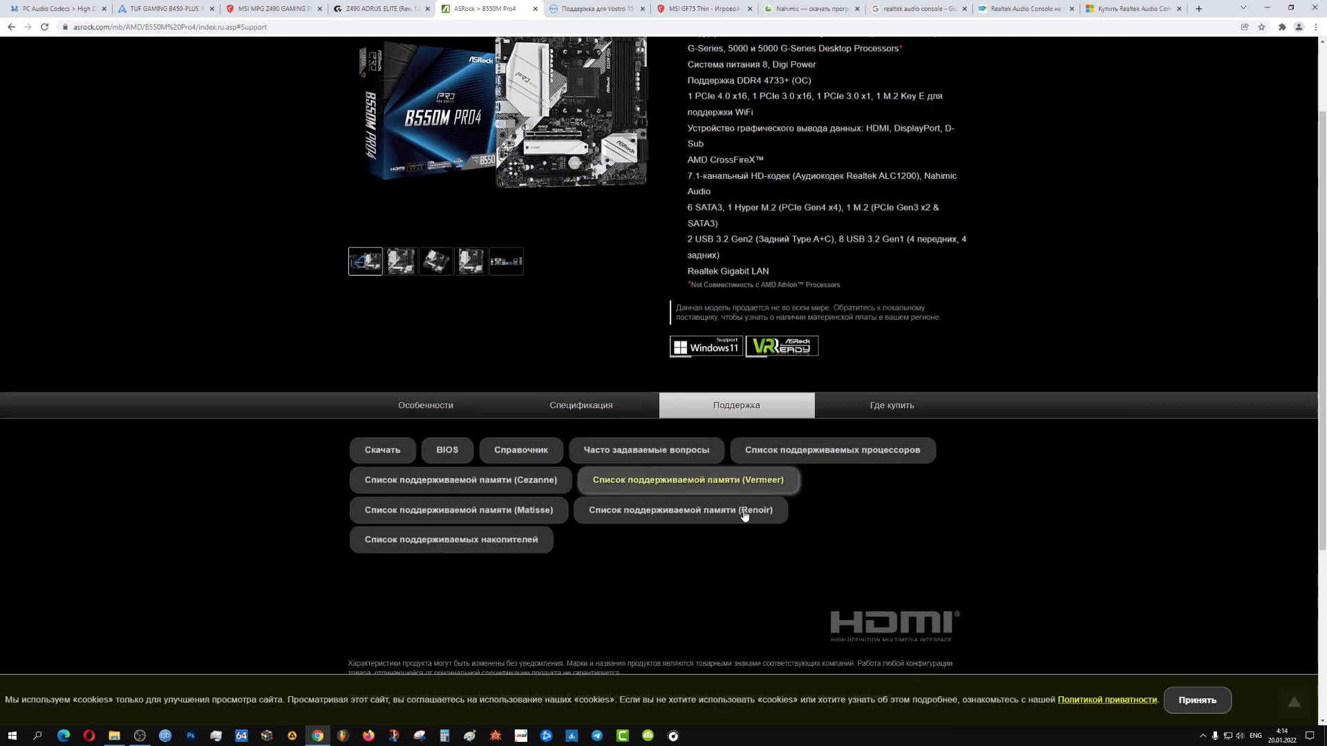
pyautogui.click(381, 451)
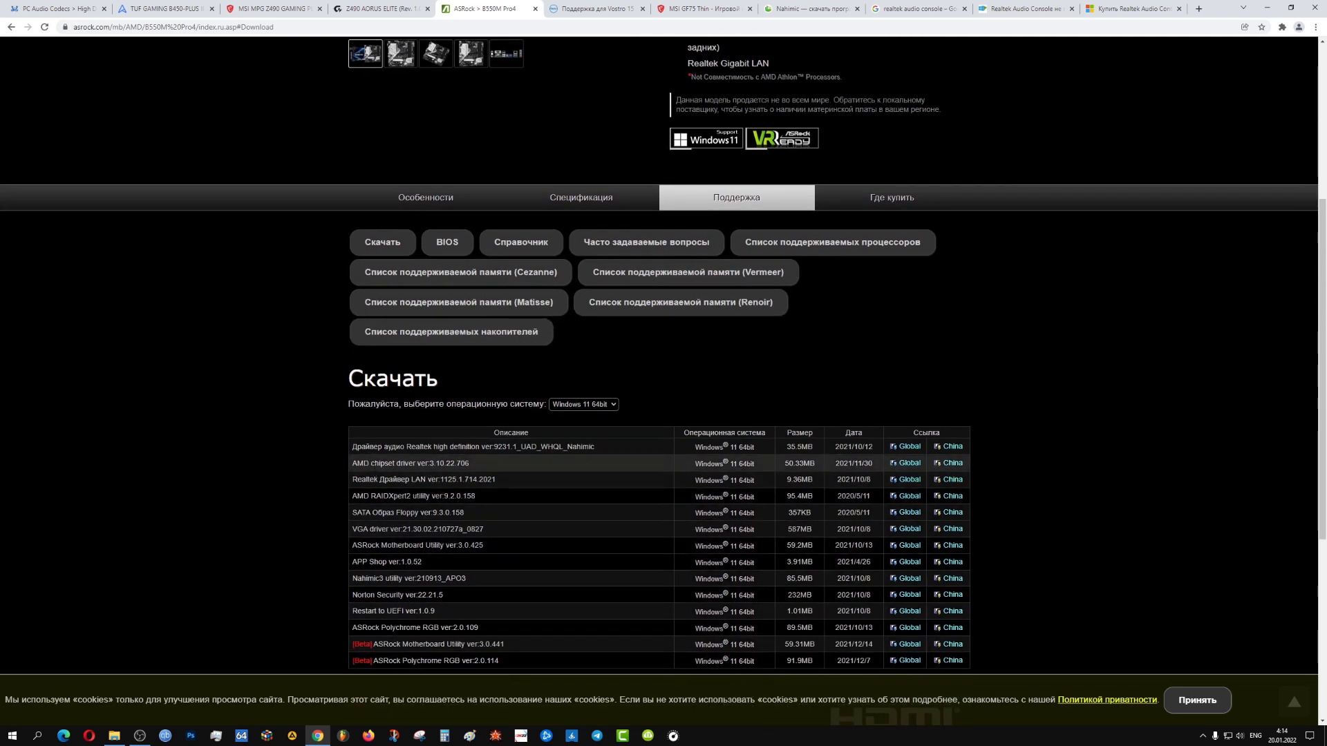
pyautogui.moveTo(381, 448); pyautogui.dragTo(591, 447)
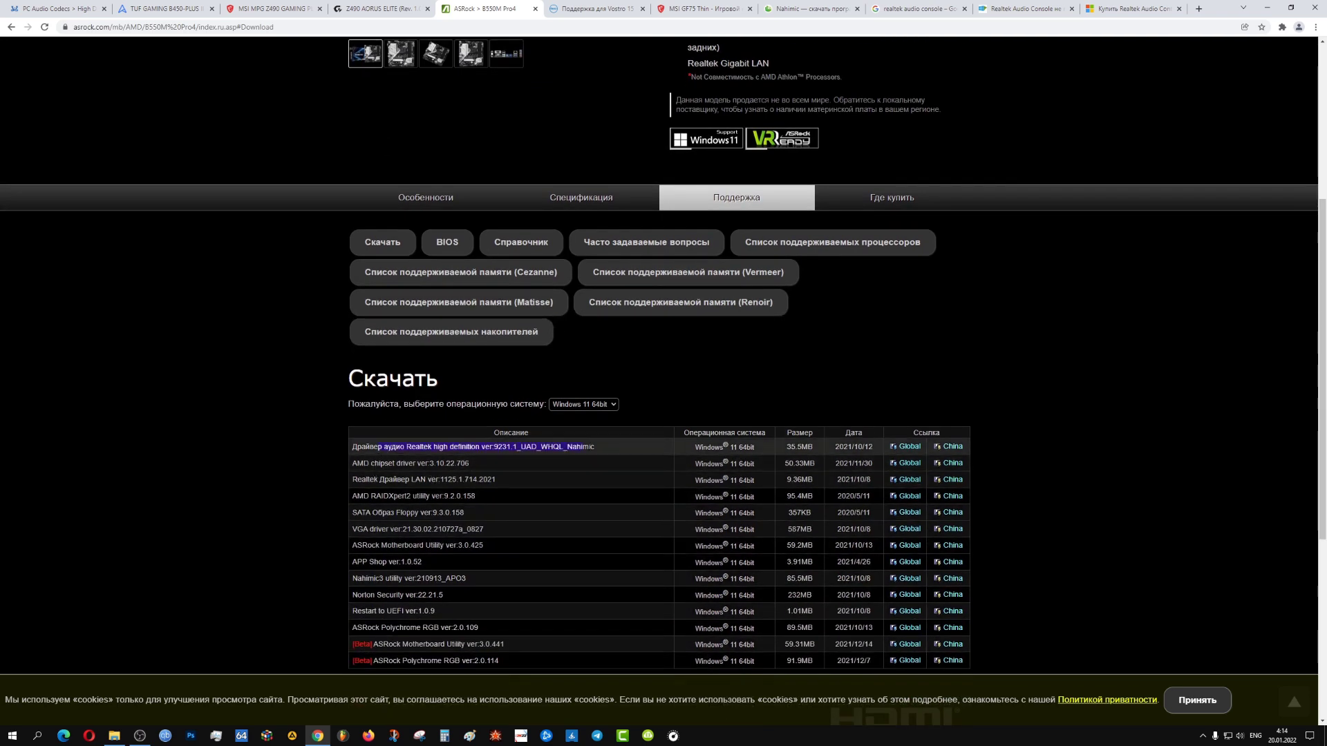
# Open the support page for the MSI GF75 Thin laptop and select the model GF75 Thin 10UEK-060RU.
pyautogui.click(704, 8)
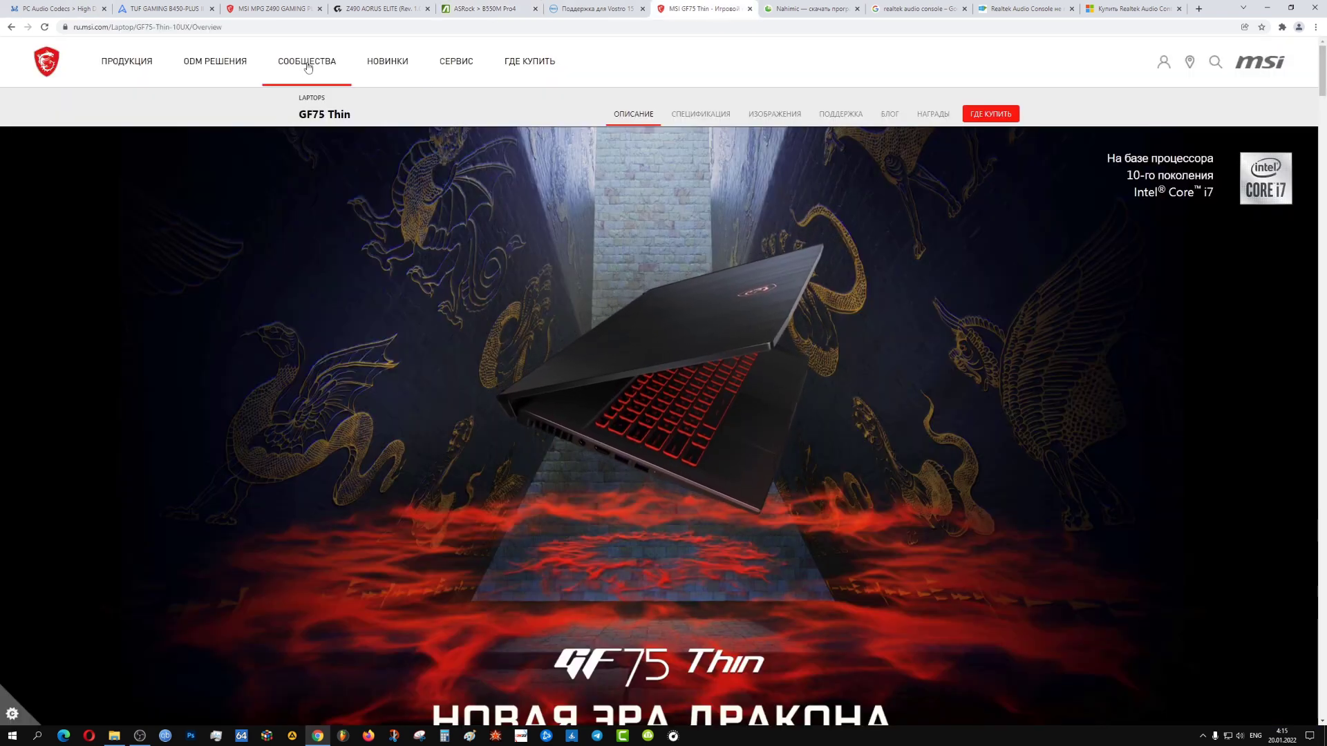
pyautogui.moveTo(299, 114); pyautogui.dragTo(341, 123)
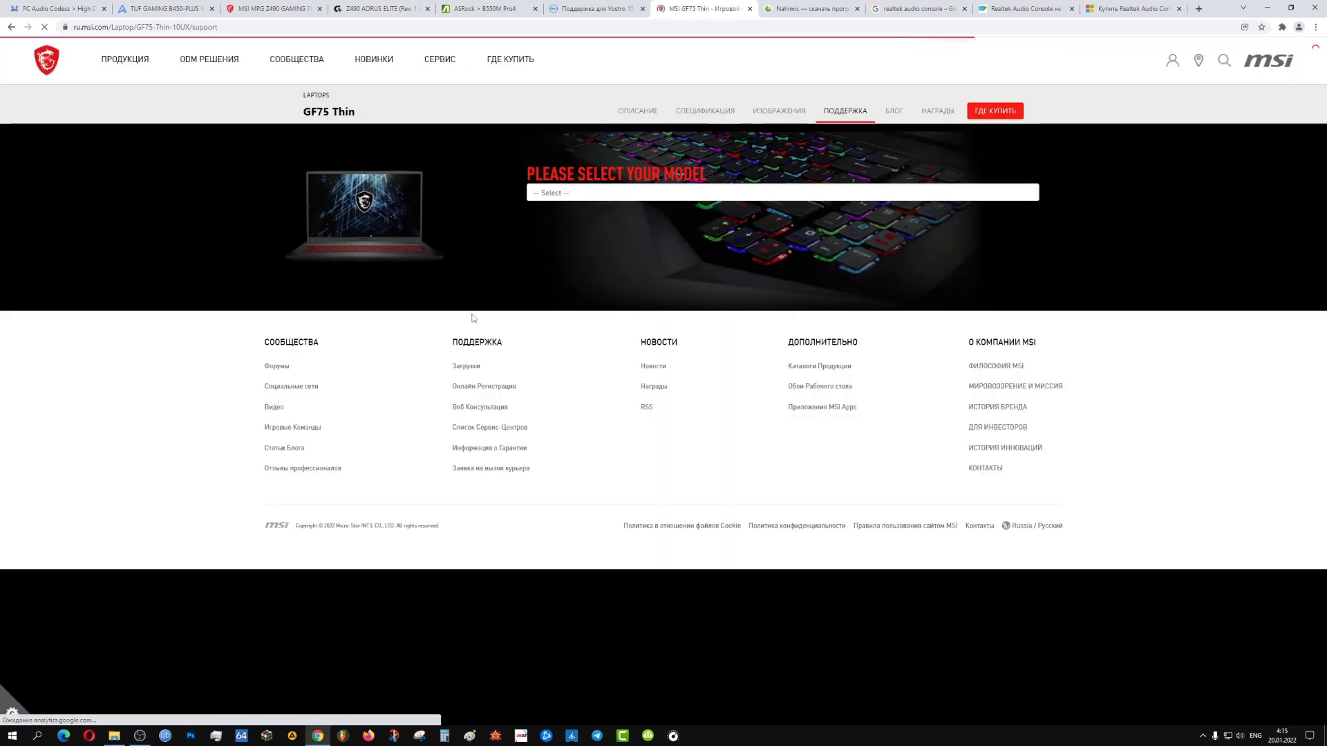
pyautogui.click(1006, 194)
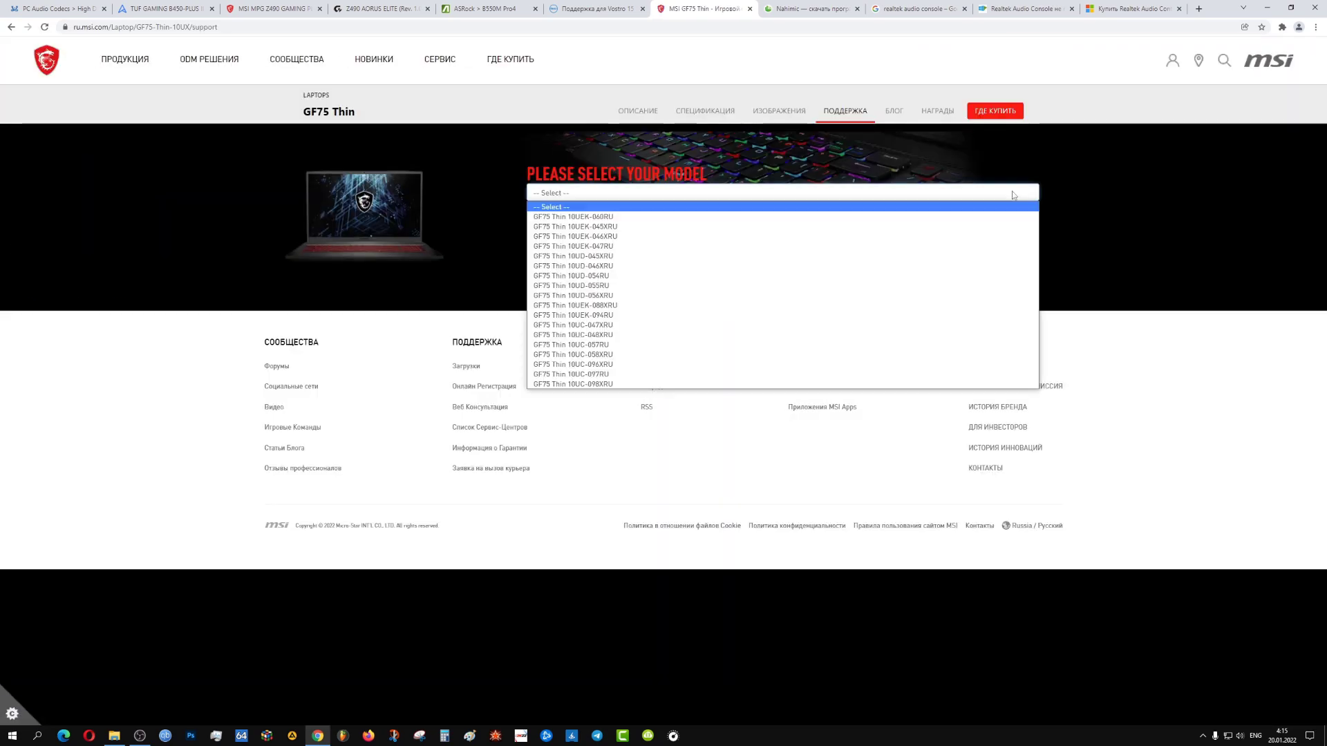
pyautogui.click(609, 217)
# Show the laptop's driver categories for the Win10 64 operating system.
pyautogui.click(598, 332)
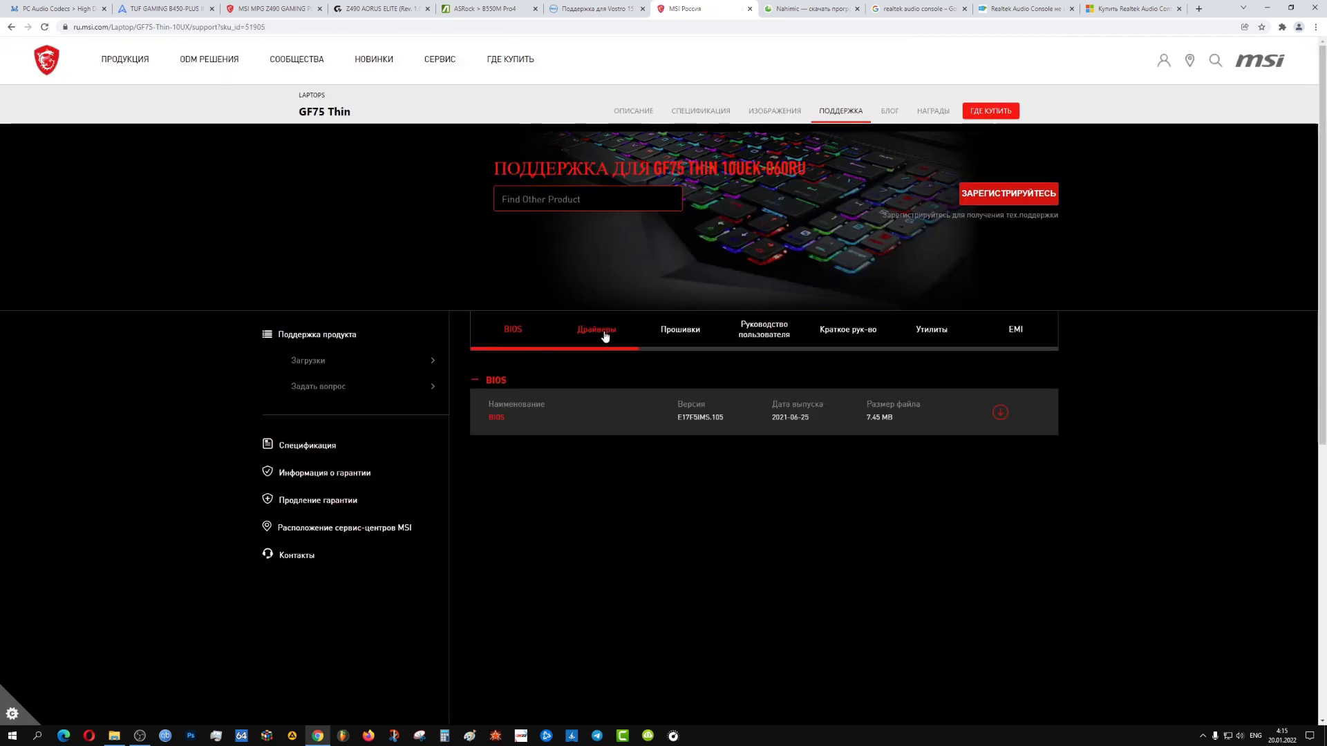
pyautogui.click(627, 471)
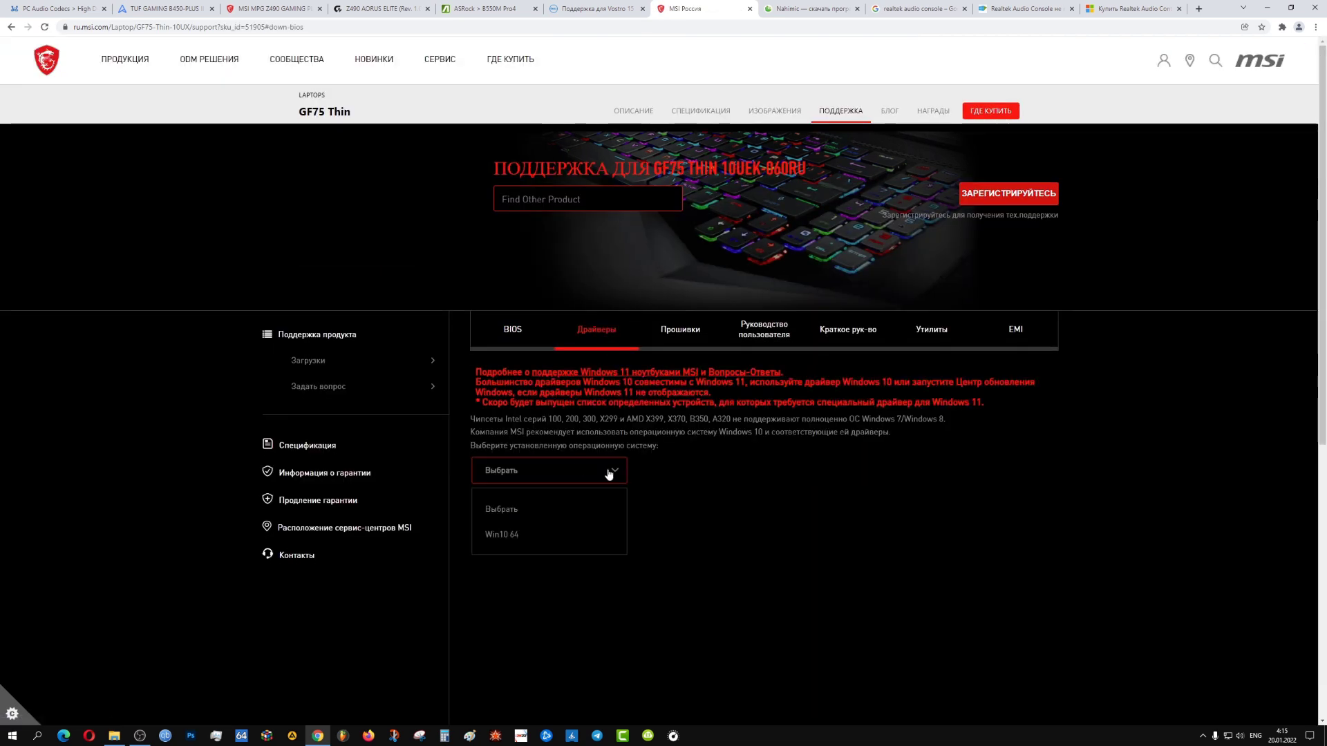
pyautogui.click(546, 536)
pyautogui.scroll(-2, 548, 537)
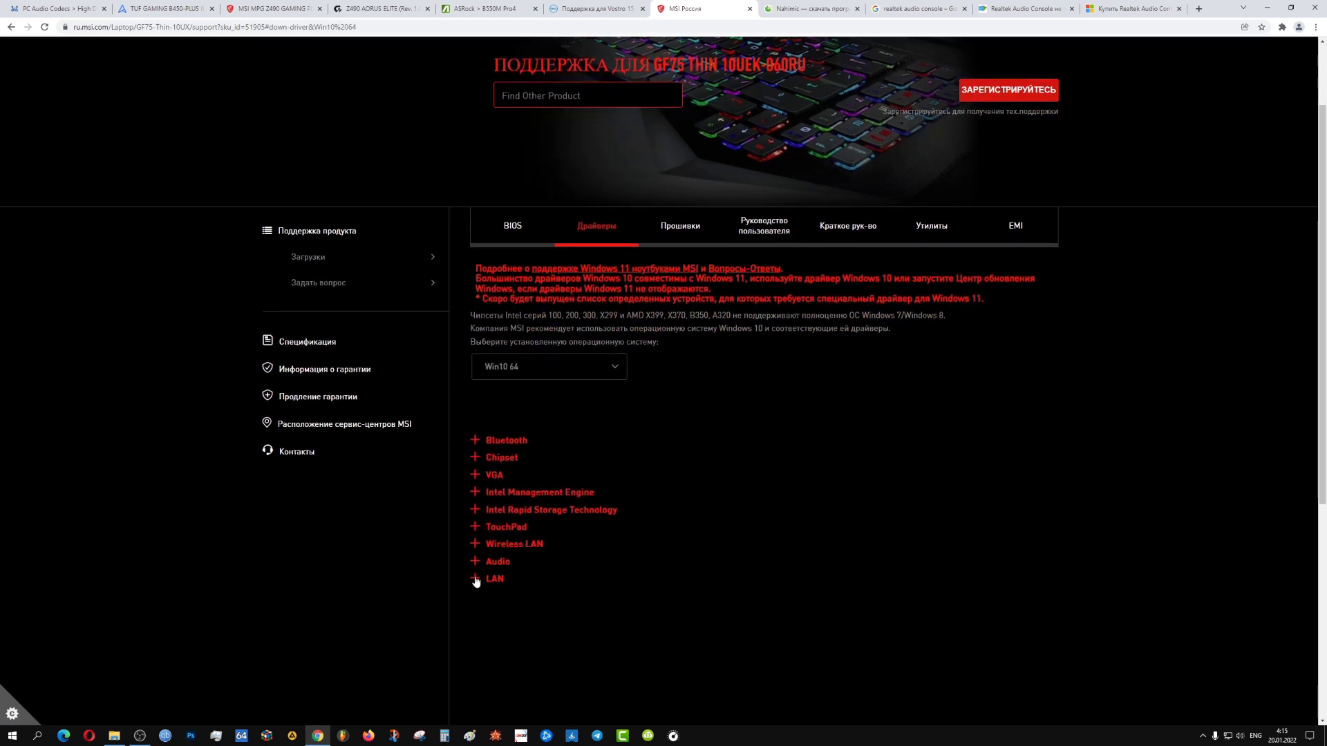
# Expand the Audio category and check the Nahimic Driver entry listed with the Realtek Audio Driver.
pyautogui.click(499, 558)
pyautogui.scroll(-1, 624, 547)
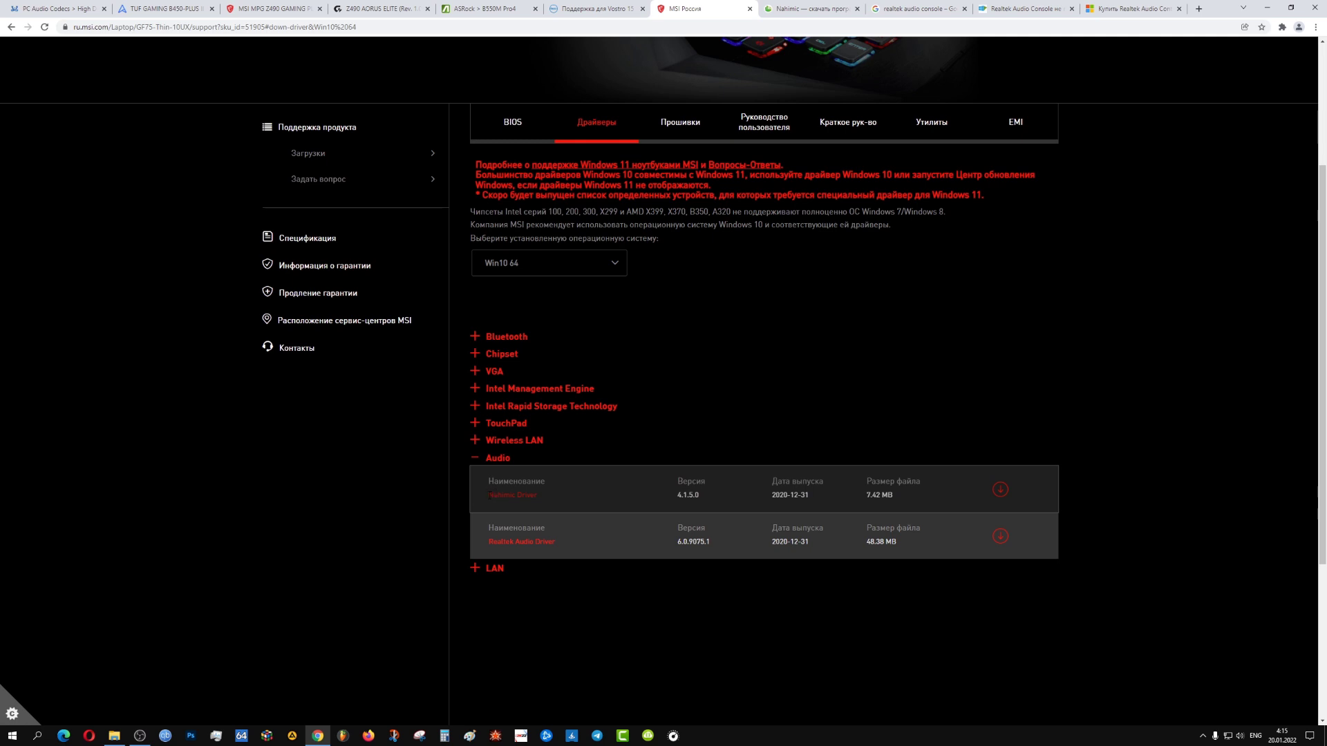
pyautogui.moveTo(489, 495); pyautogui.dragTo(541, 501)
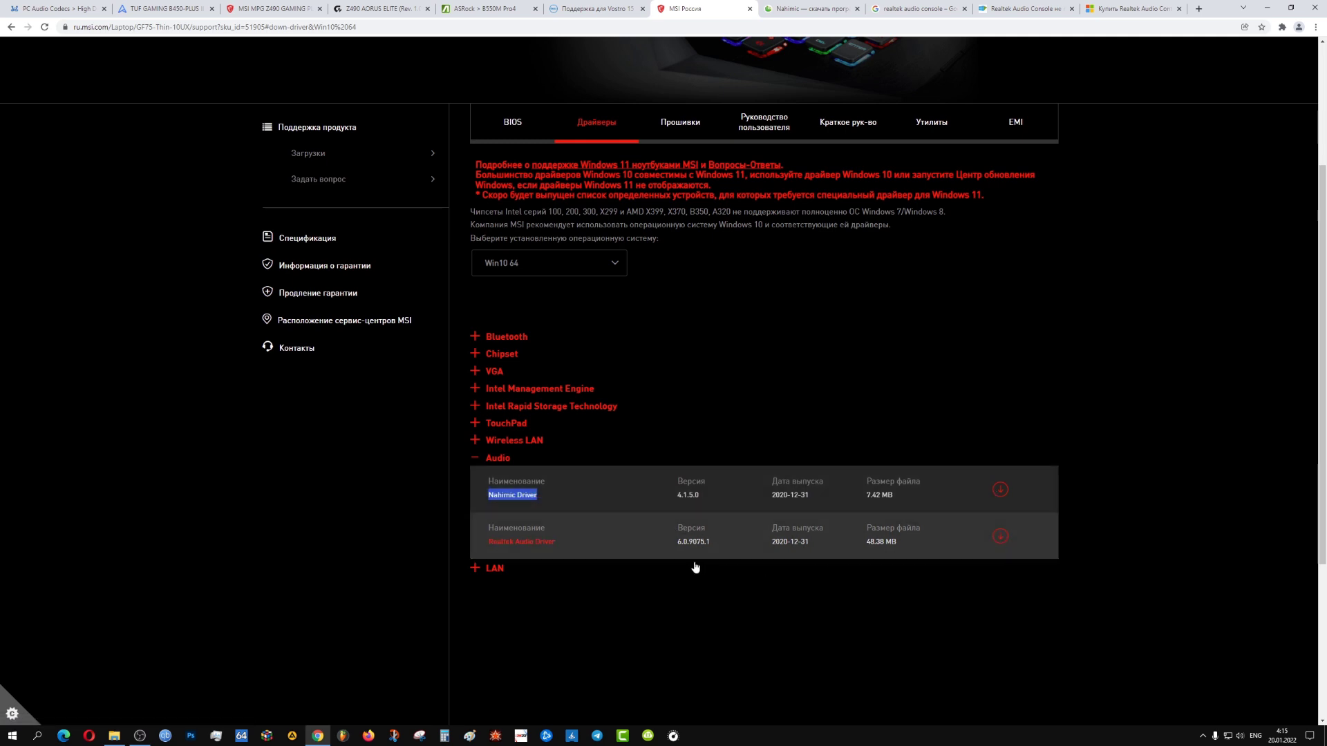
# Check the Realtek Audio Driver version on the laptop support page and view the Microsoft page for Realtek Audio Control.
pyautogui.moveTo(678, 541); pyautogui.dragTo(721, 546)
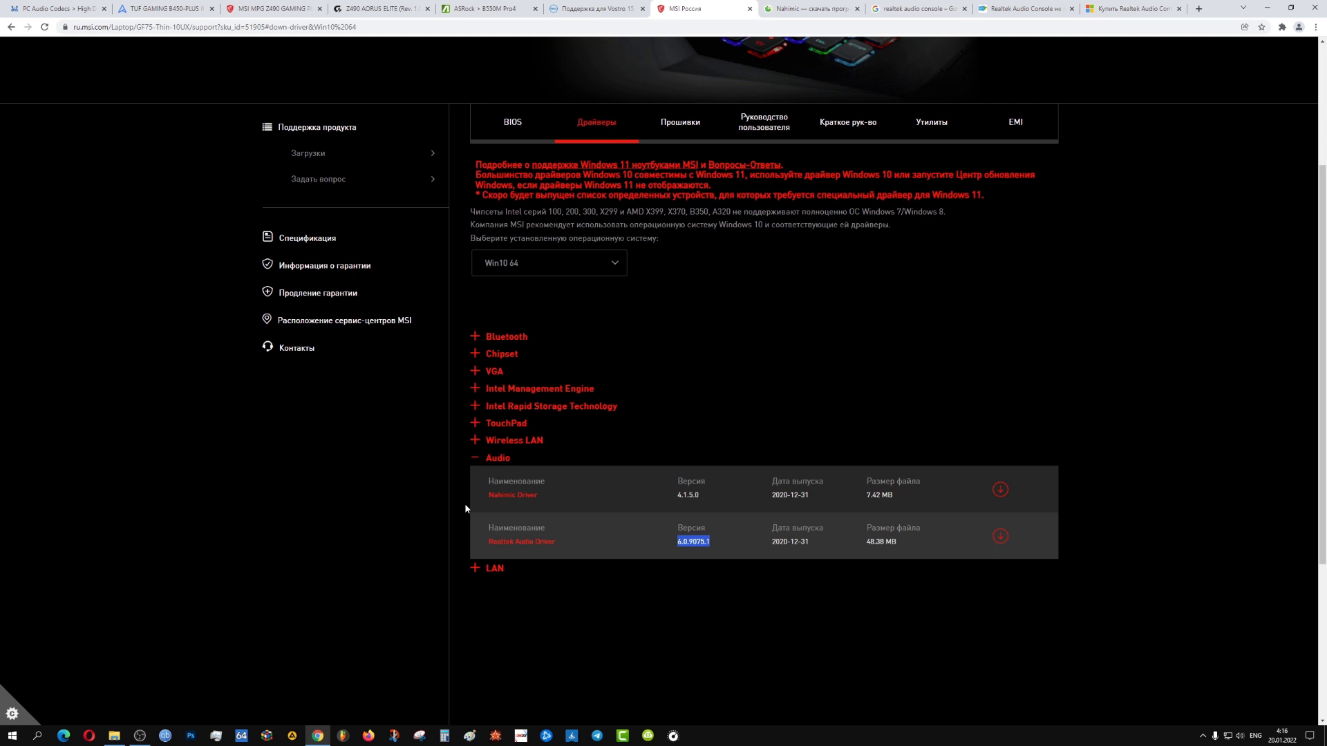
pyautogui.hotkey('ctrl', '9')
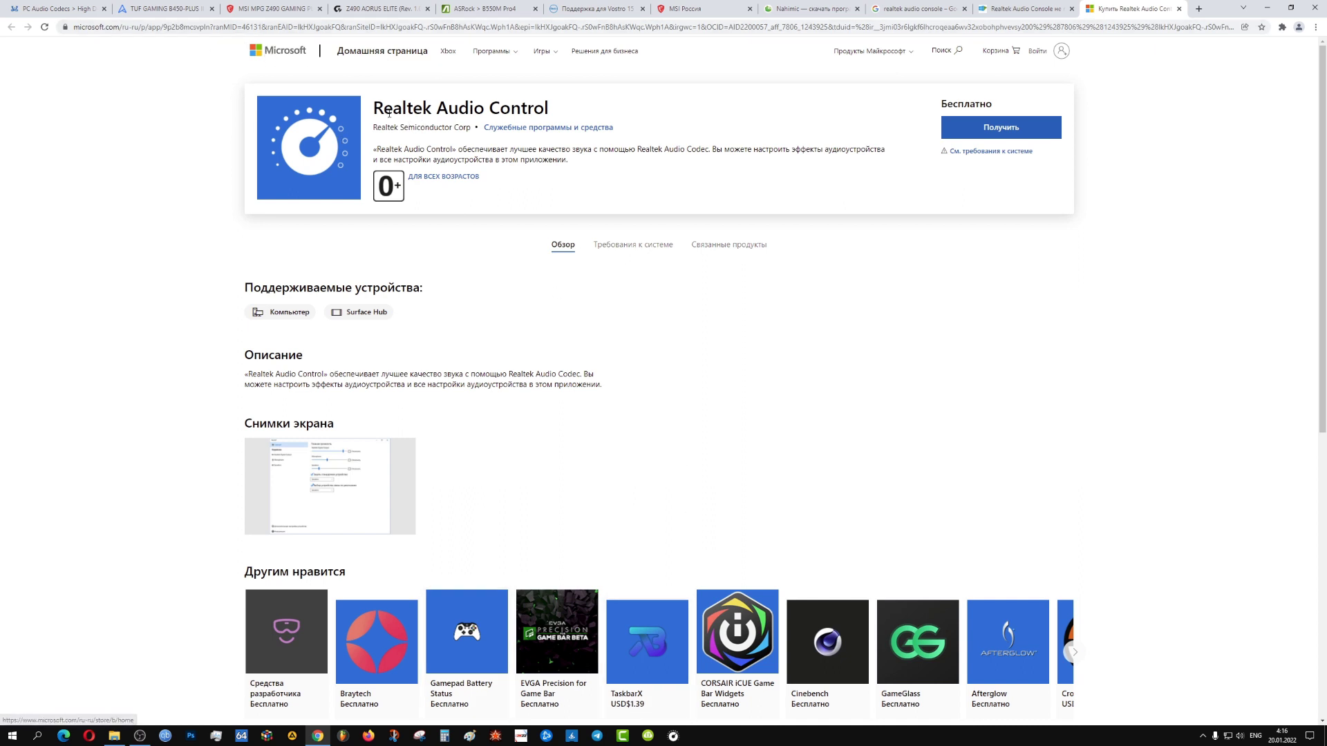
pyautogui.moveTo(373, 109); pyautogui.dragTo(559, 109)
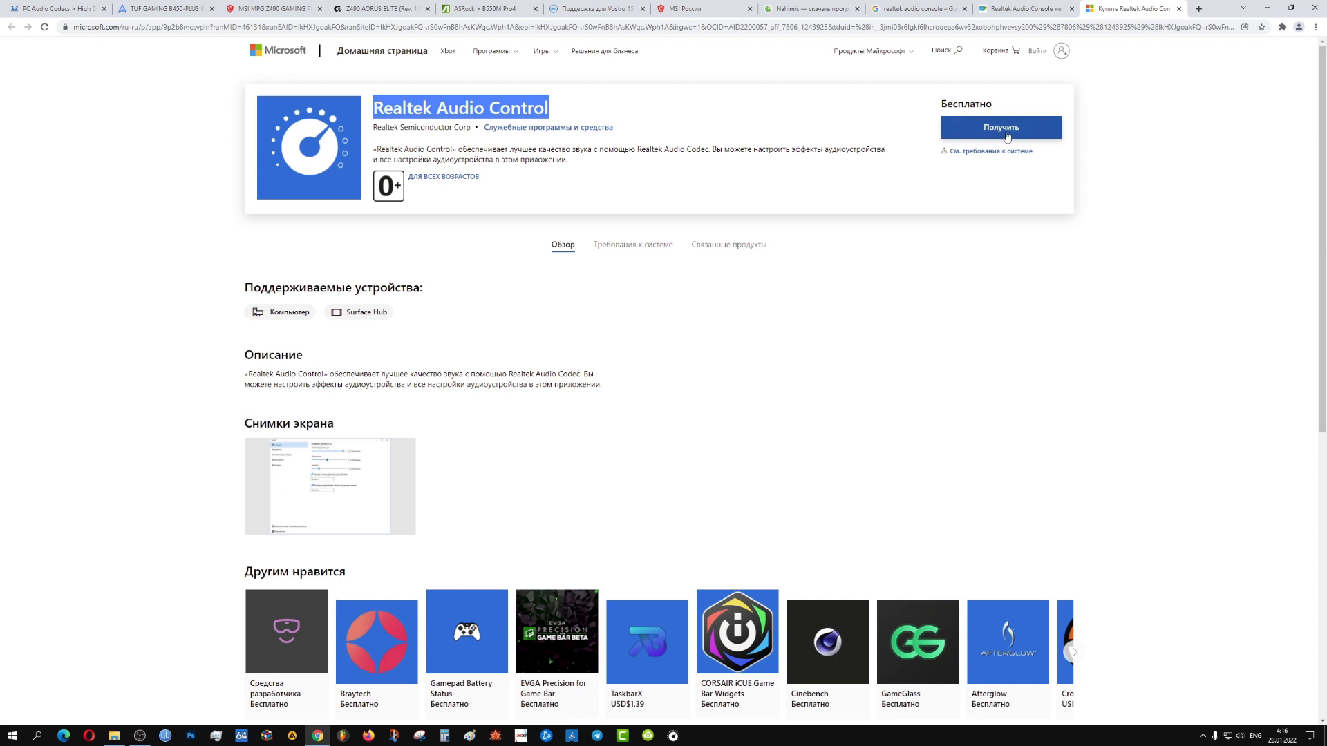
pyautogui.click(1269, 8)
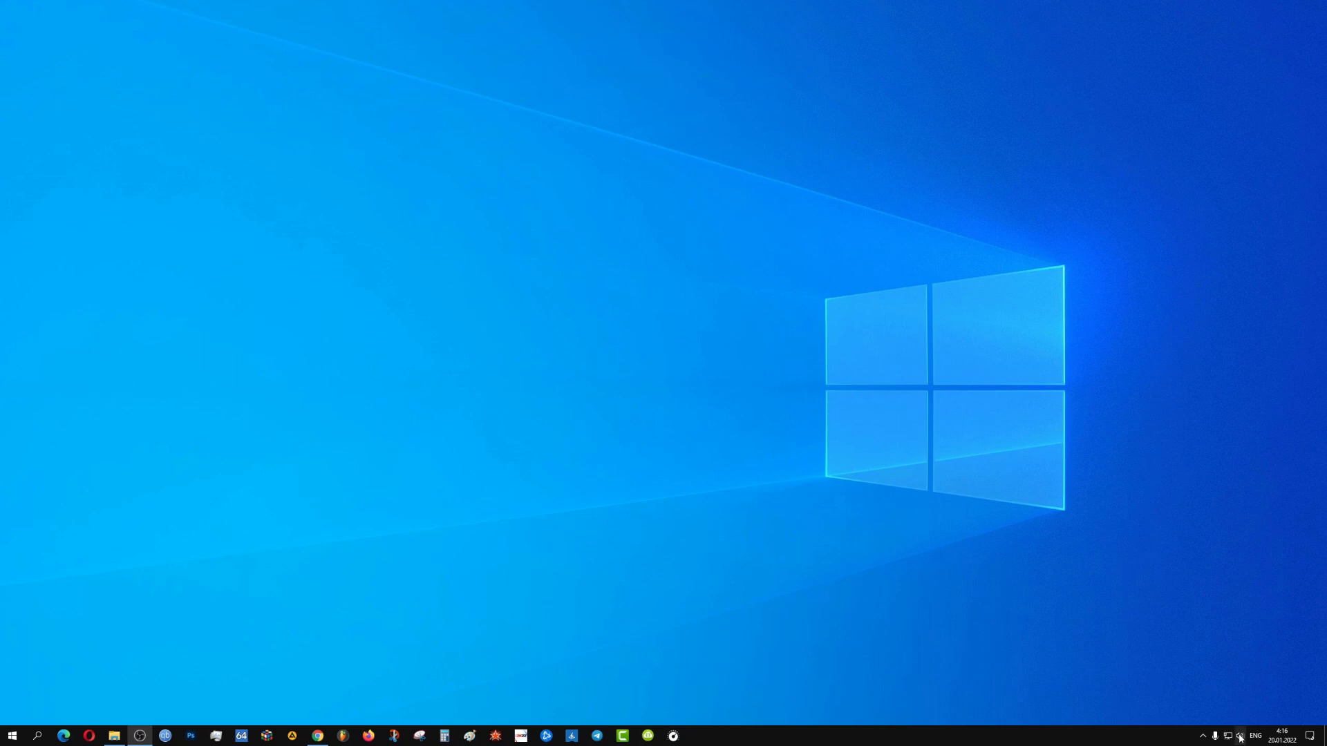
pyautogui.rightClick(1245, 736)
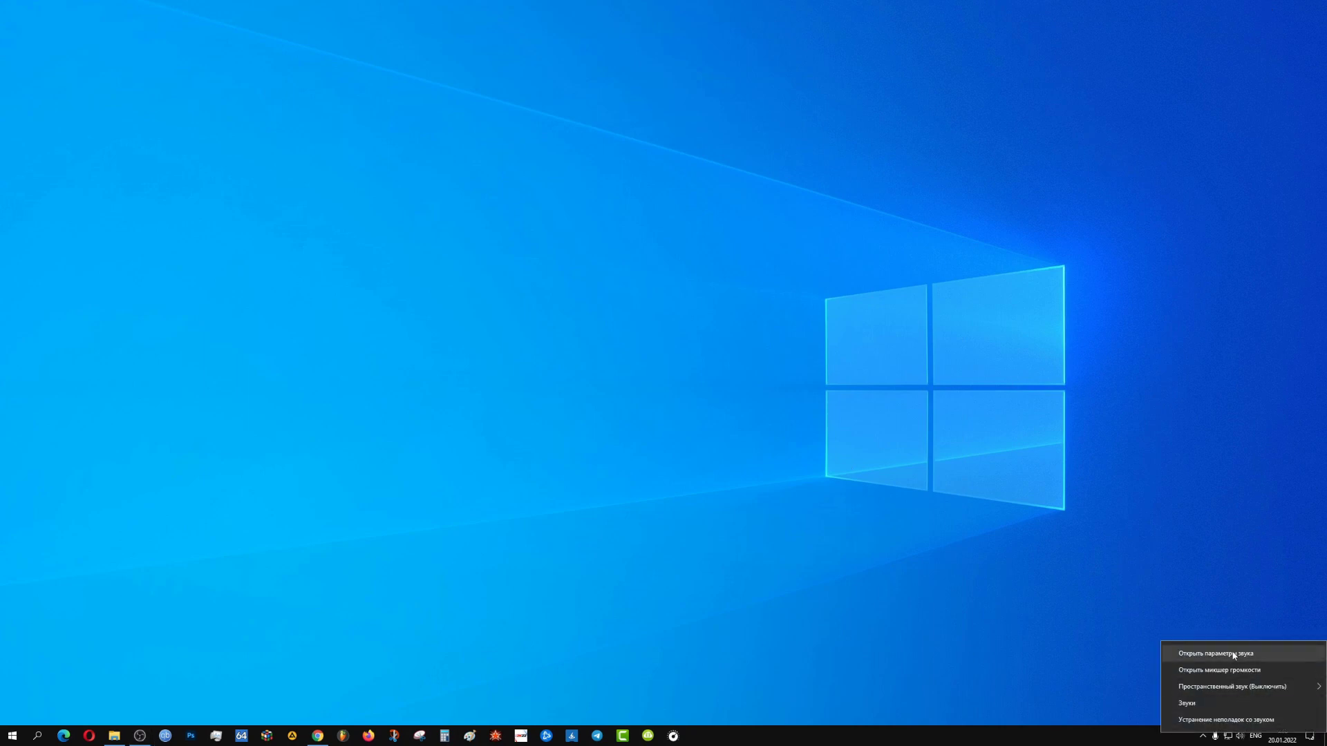
pyautogui.click(1233, 655)
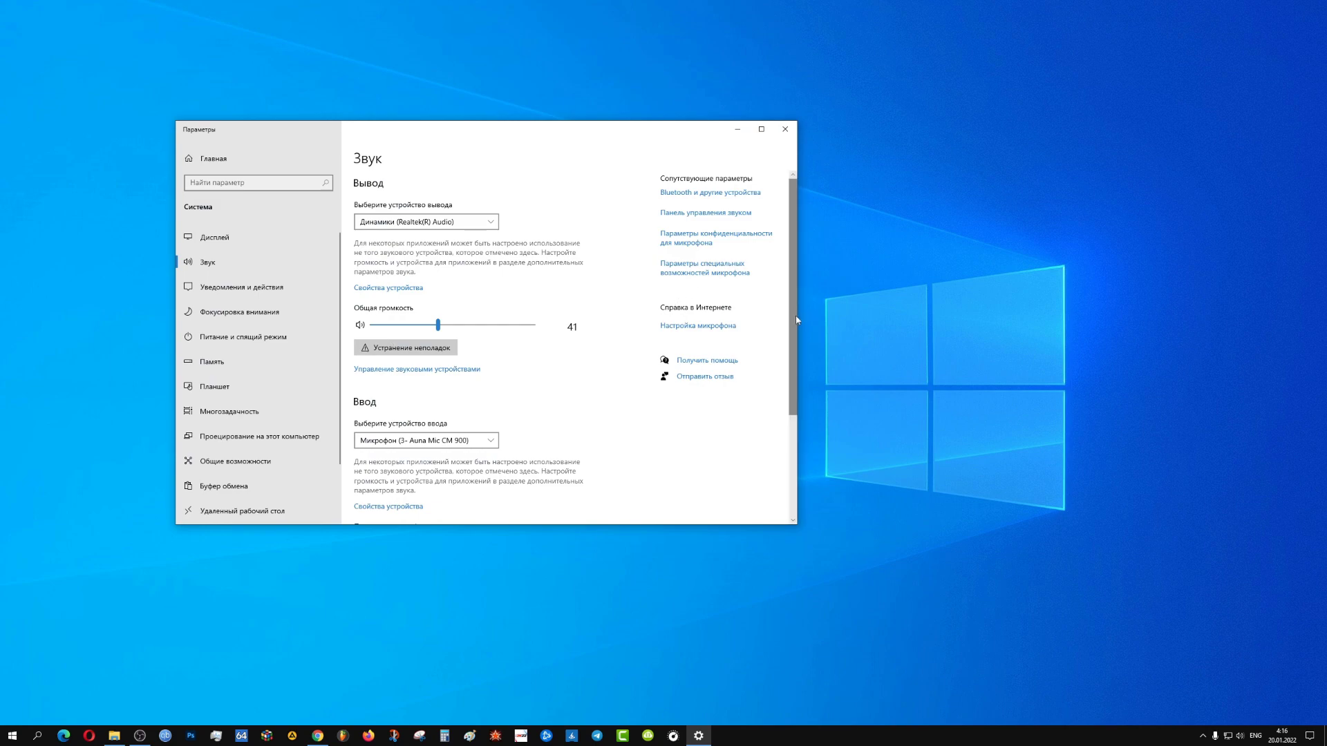
pyautogui.moveTo(799, 326); pyautogui.dragTo(670, 338)
pyautogui.click(657, 128)
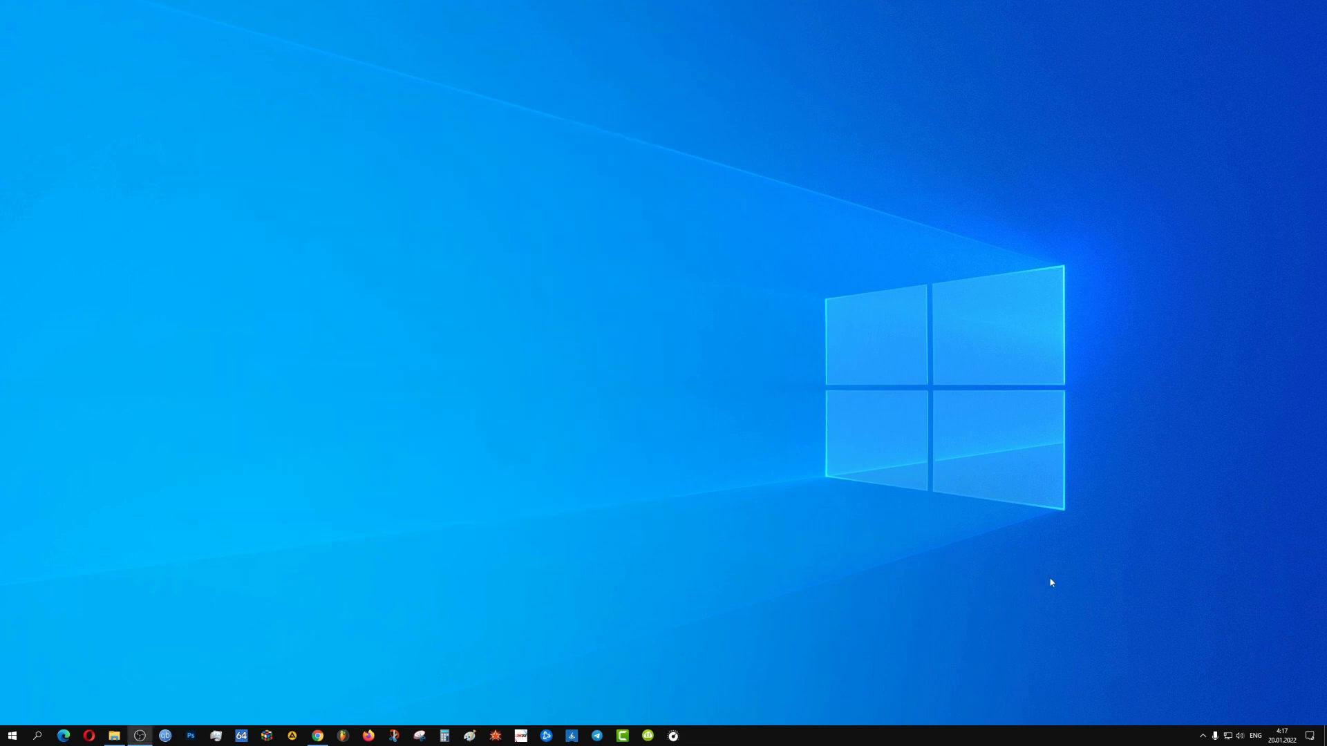
# Open the Windows sound settings and view the output device's properties and the list of managed sound devices.
pyautogui.rightClick(1240, 737)
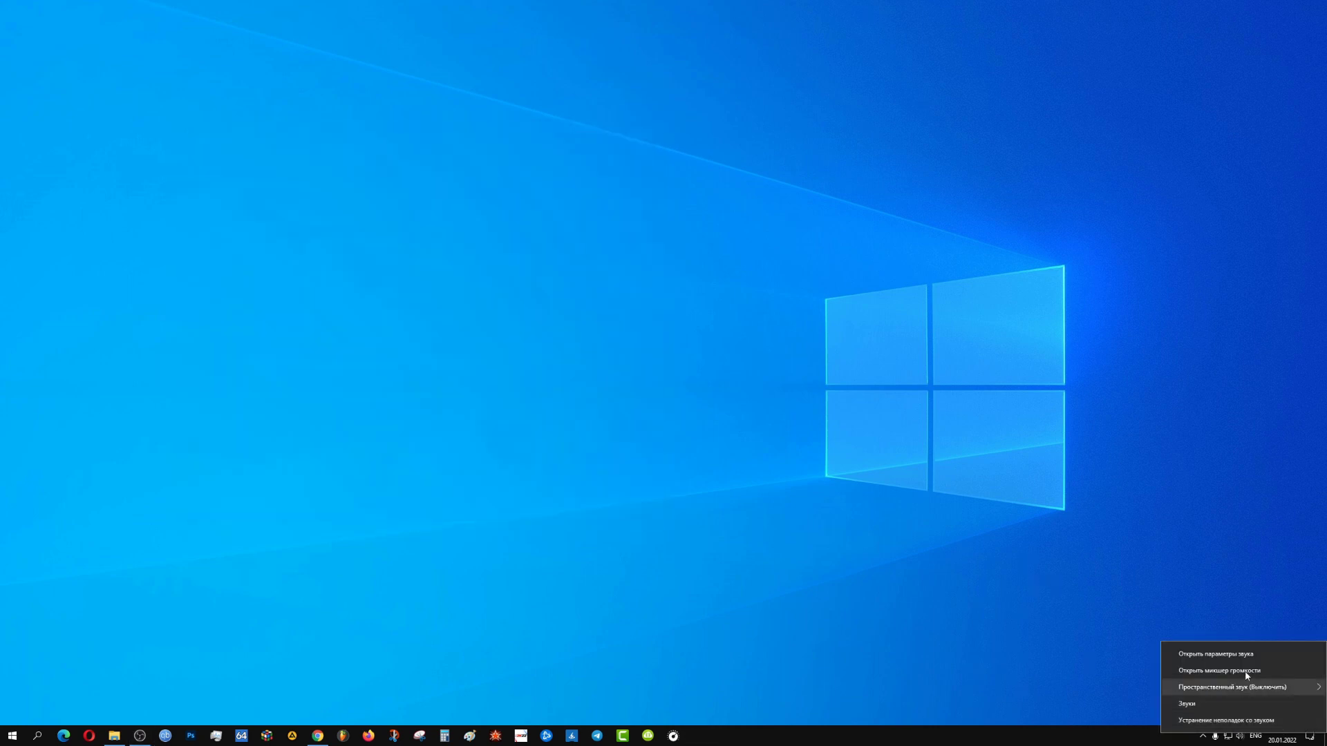
pyautogui.click(1241, 655)
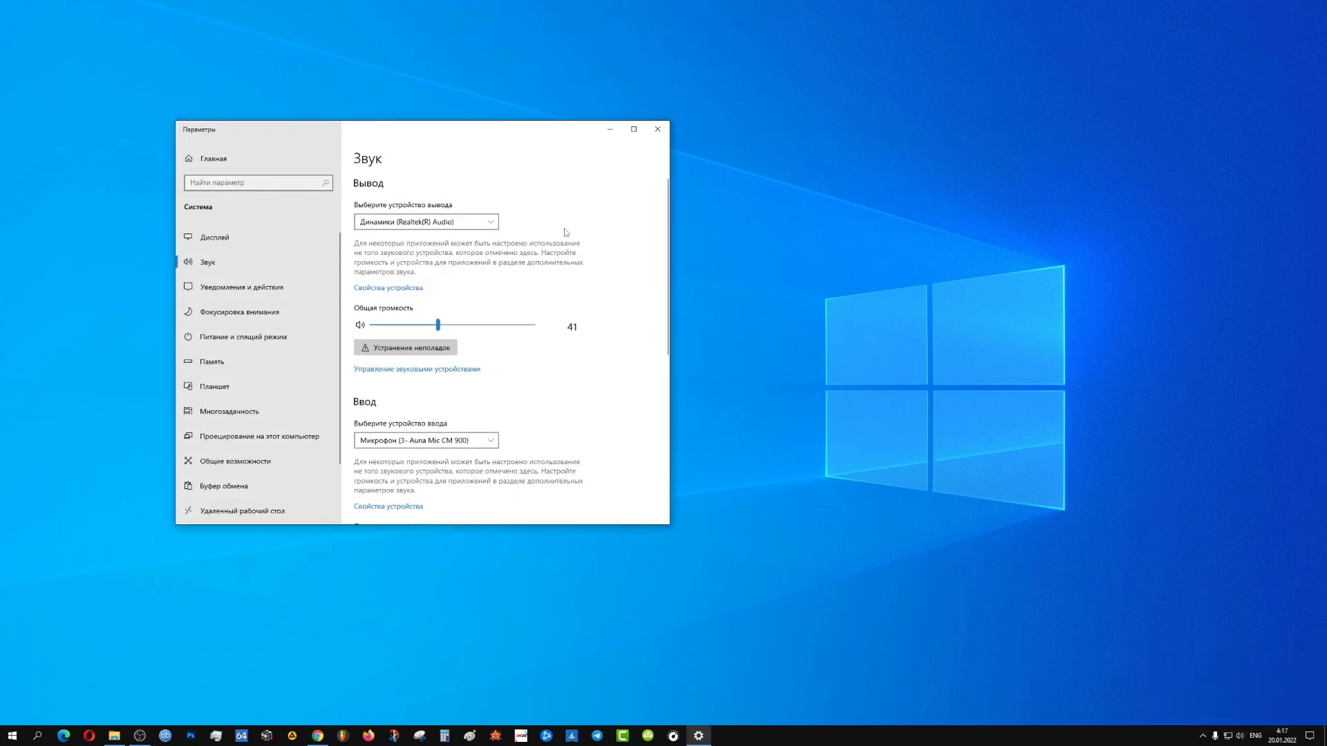
pyautogui.click(391, 288)
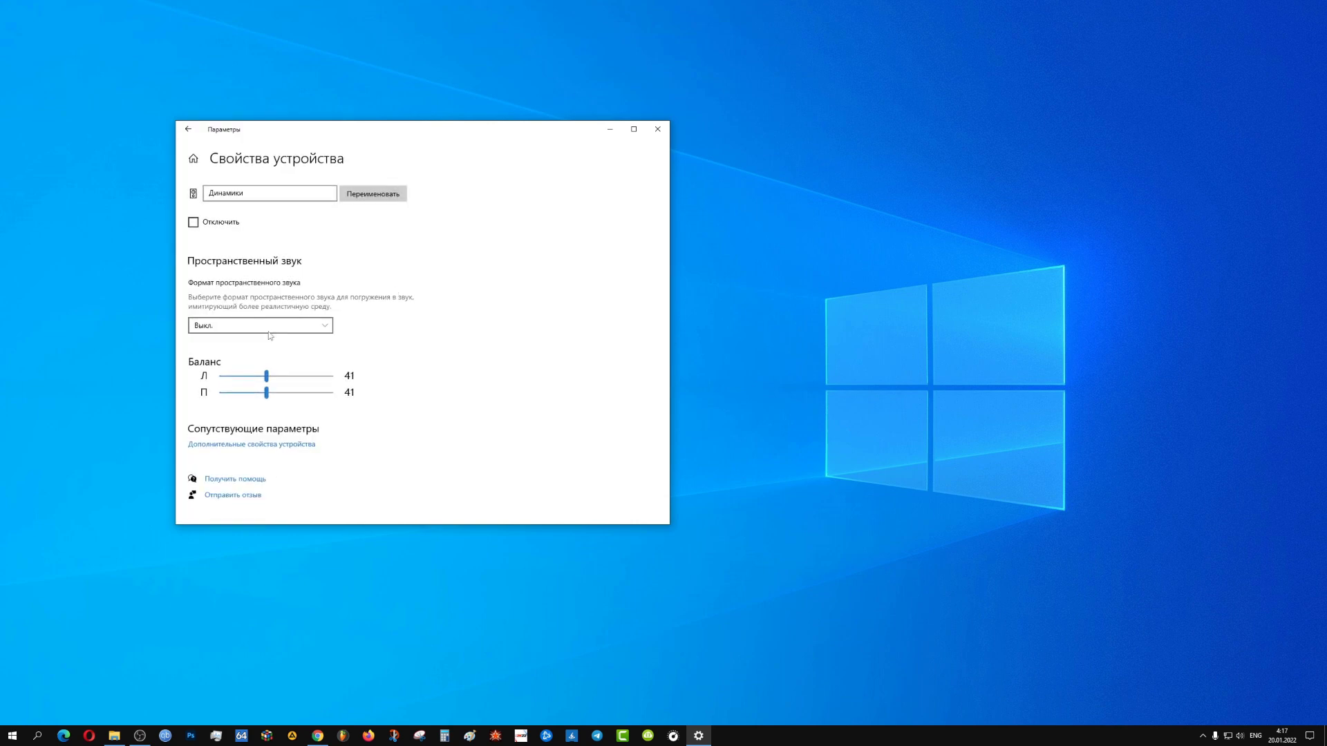
pyautogui.click(184, 130)
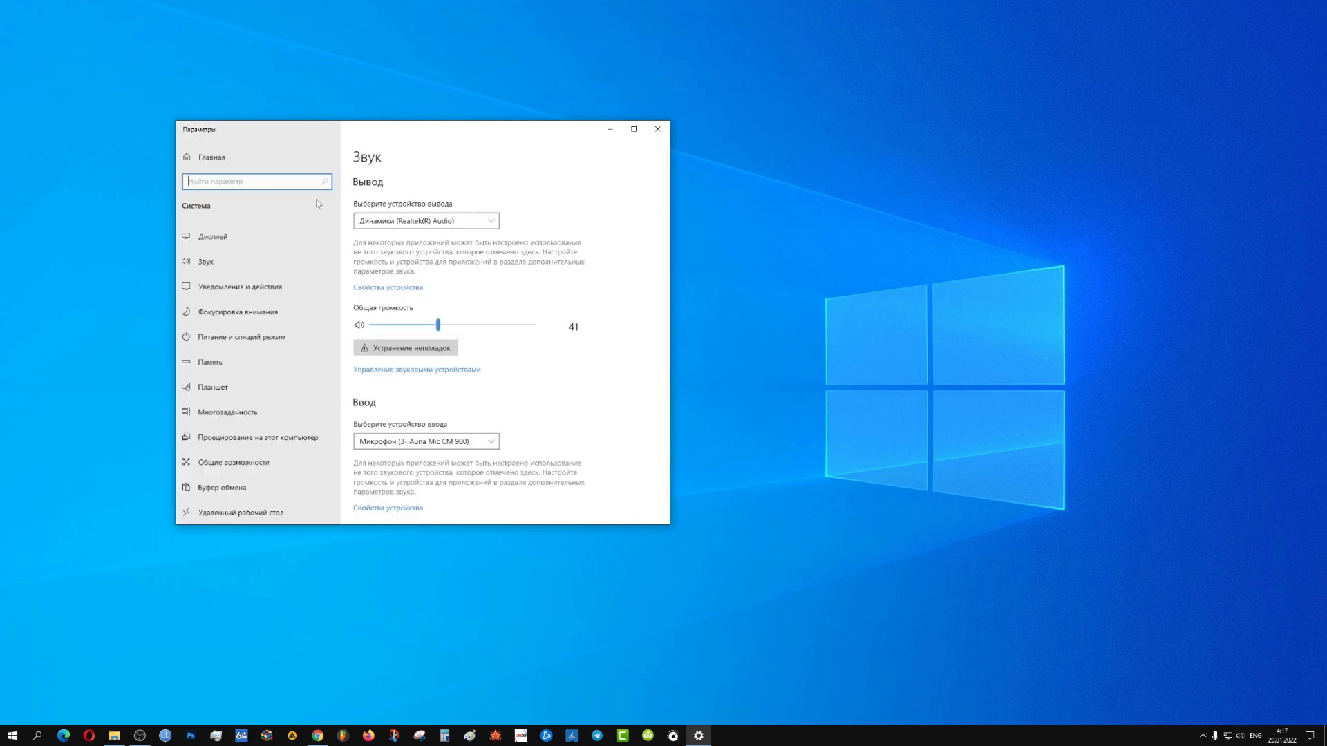
pyautogui.click(410, 371)
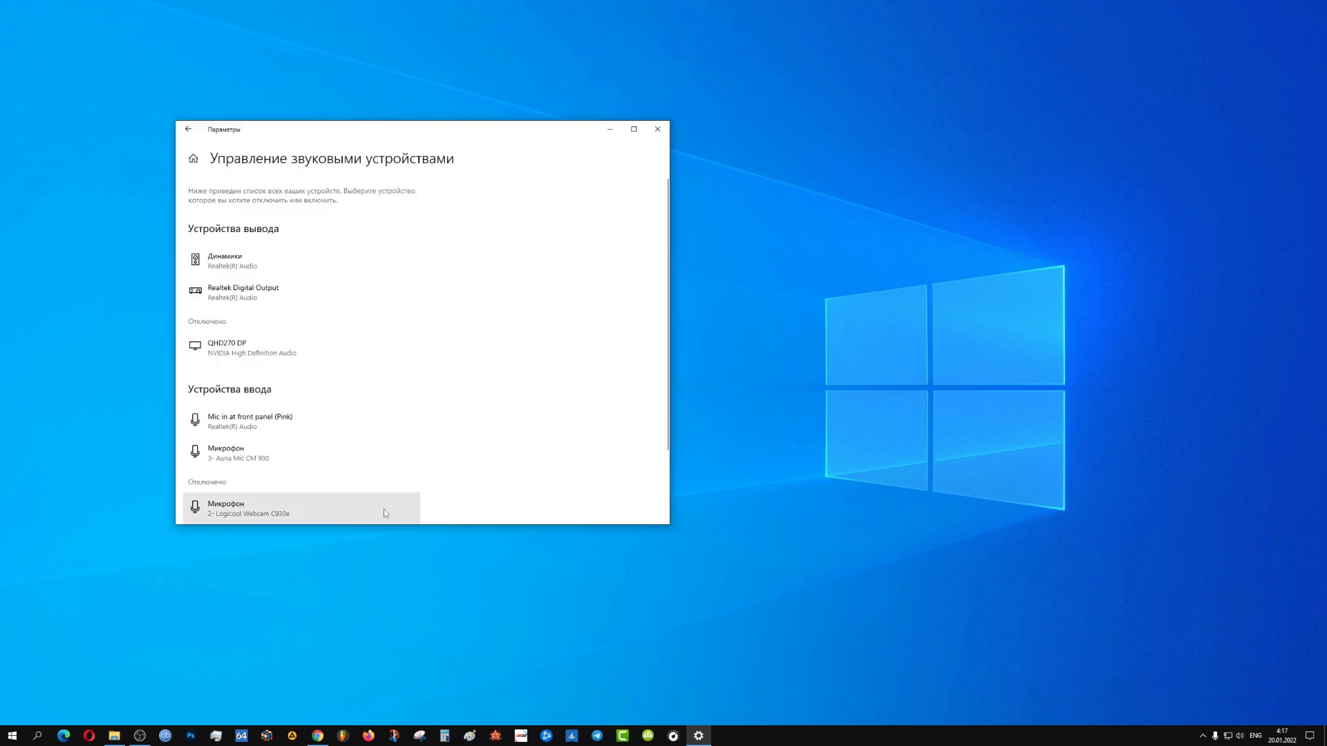
pyautogui.click(191, 132)
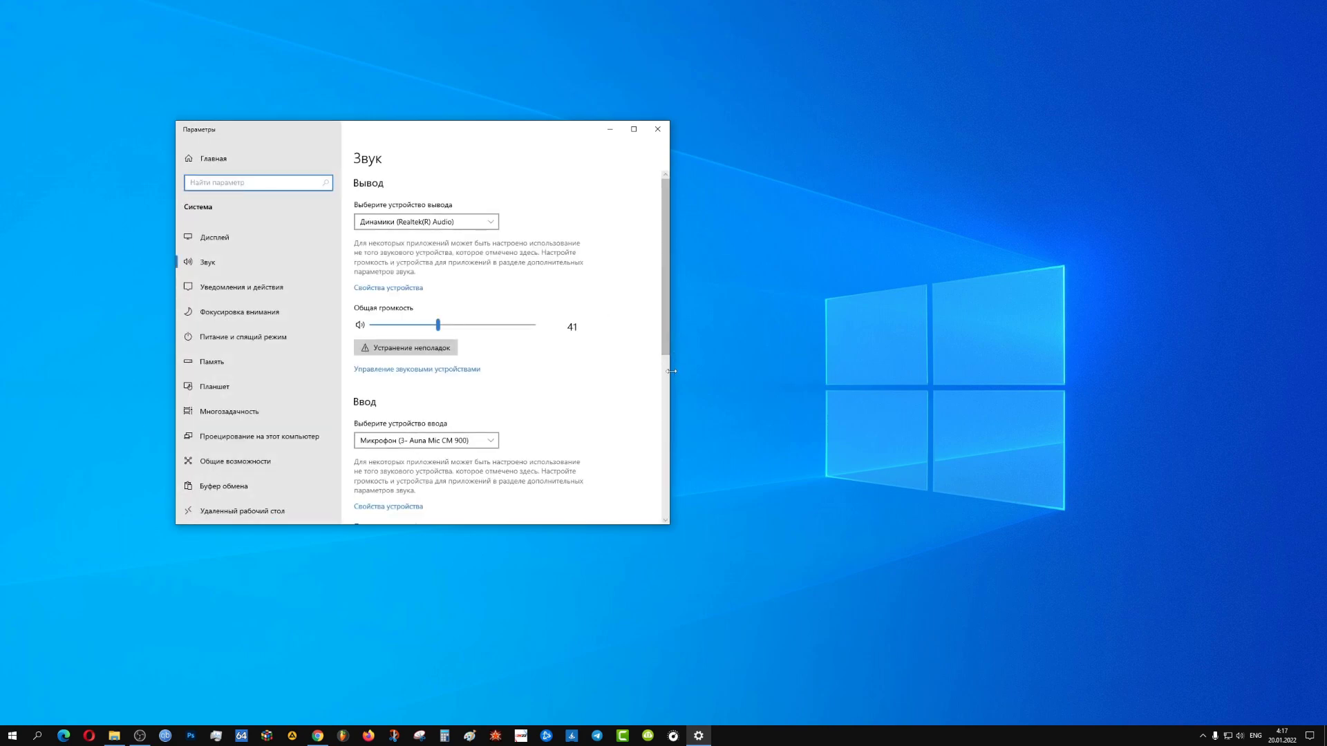
# Widen the Settings window, open the Sound control panel and display the properties of the default Realtek speakers.
pyautogui.moveTo(671, 372); pyautogui.dragTo(824, 377)
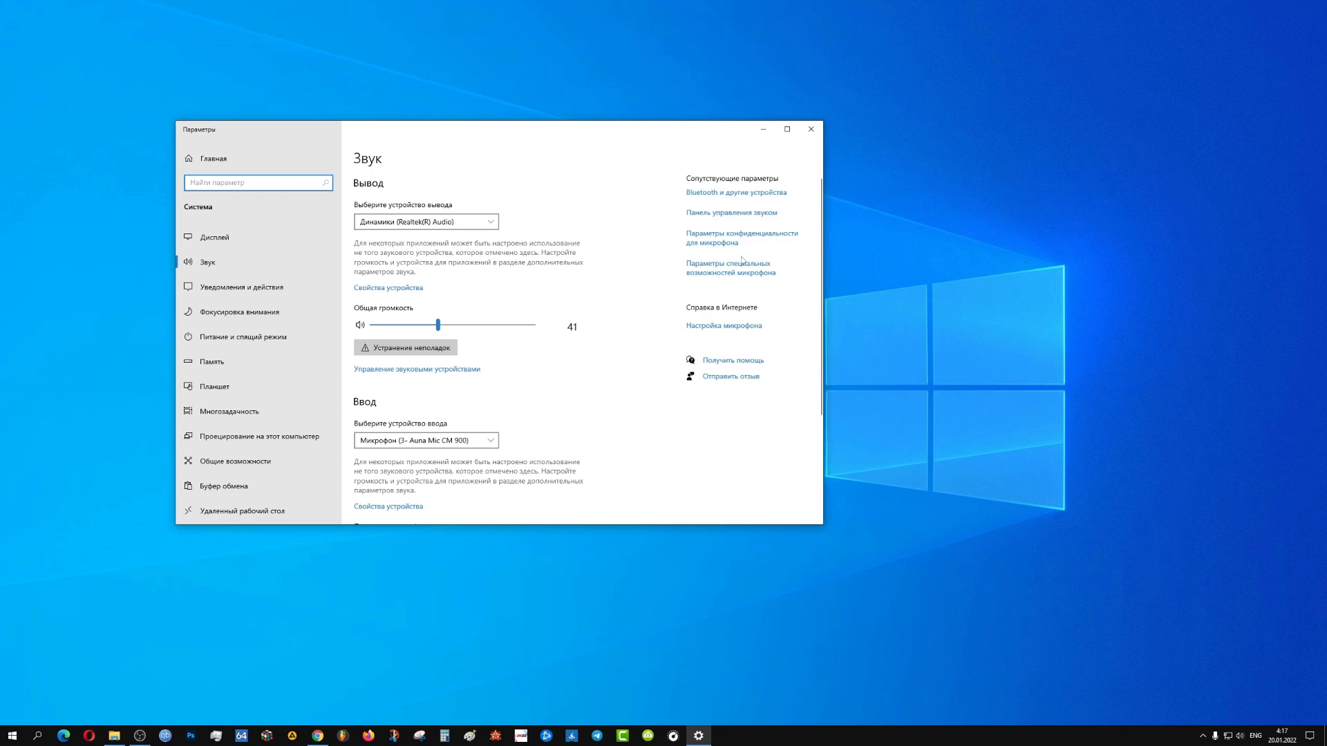
pyautogui.click(726, 213)
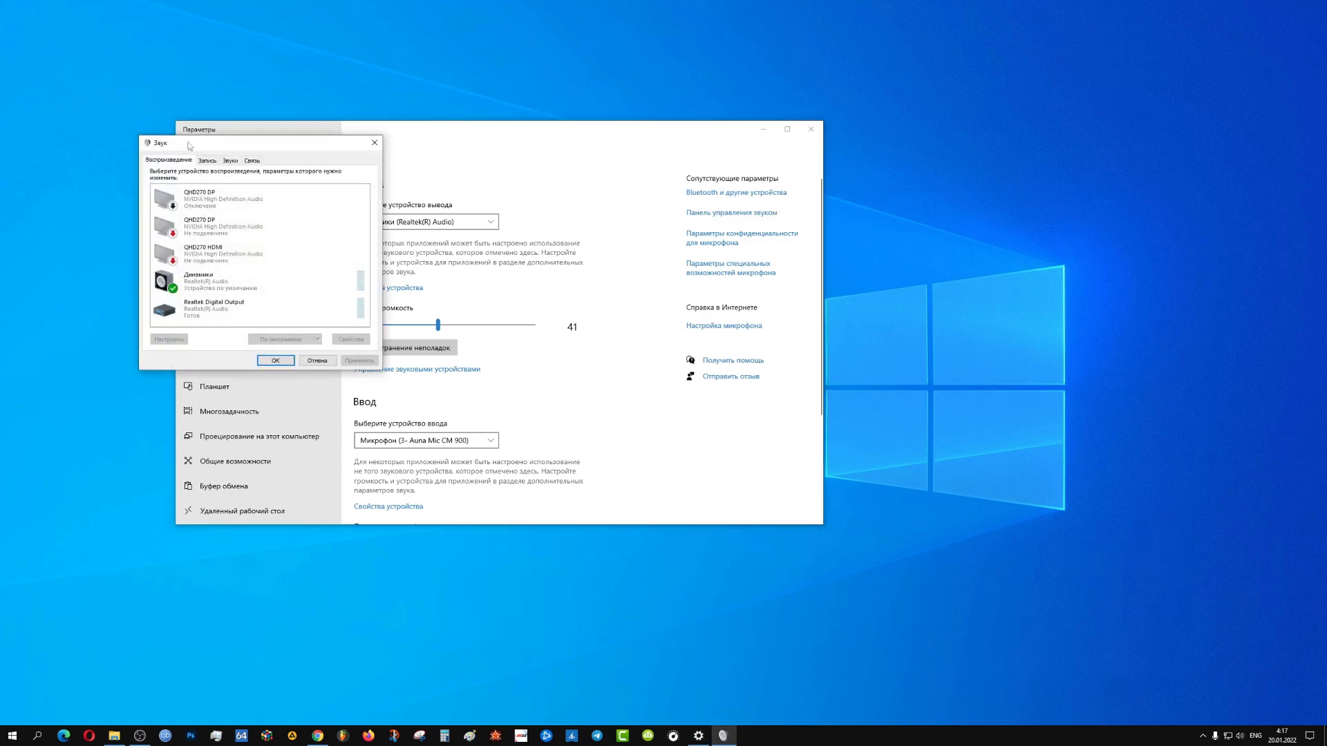
pyautogui.moveTo(208, 142); pyautogui.dragTo(392, 329)
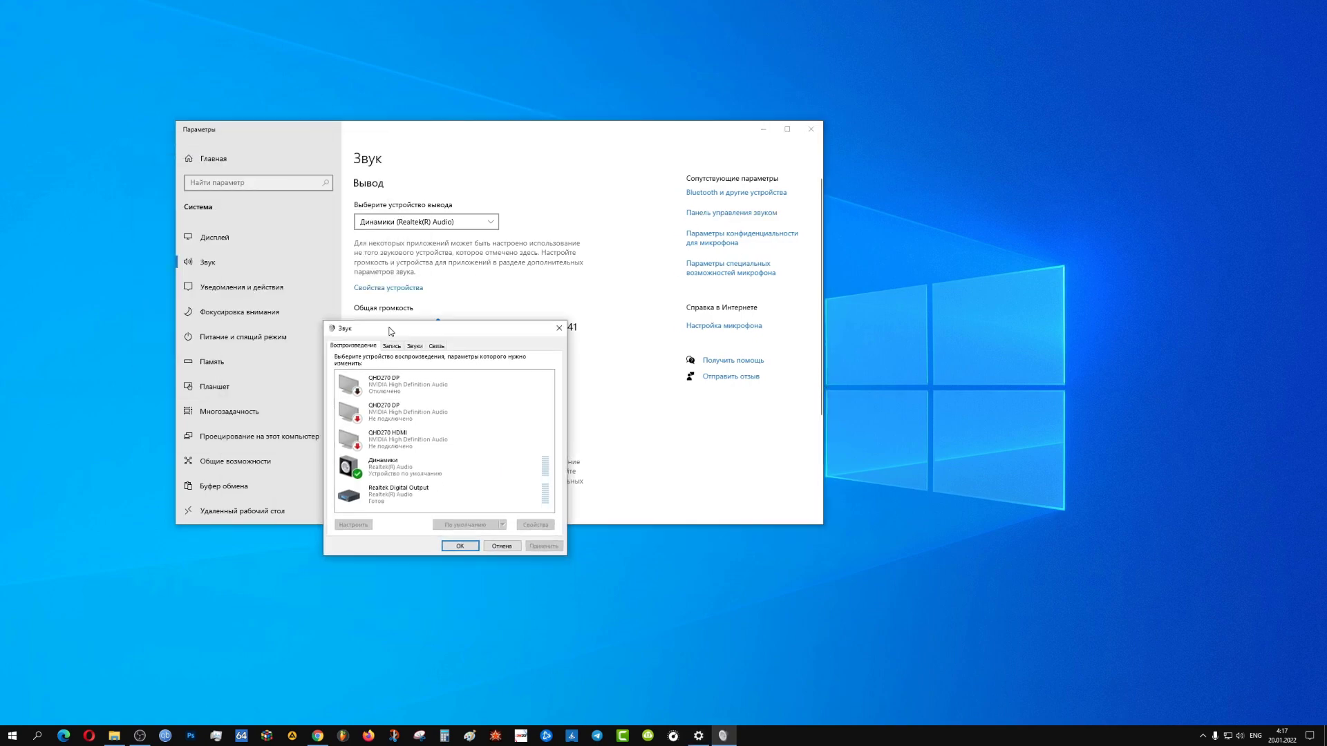
pyautogui.rightClick(404, 473)
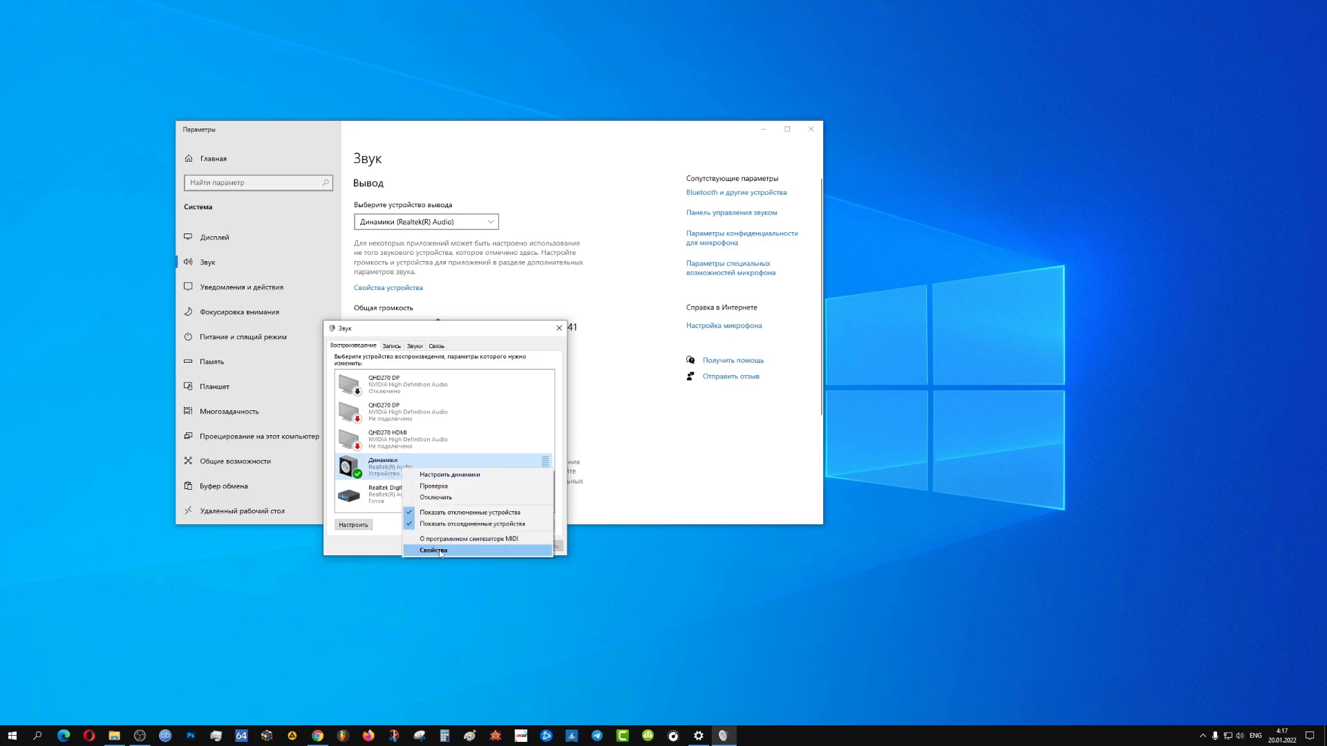
pyautogui.click(415, 551)
pyautogui.moveTo(498, 368); pyautogui.dragTo(578, 277)
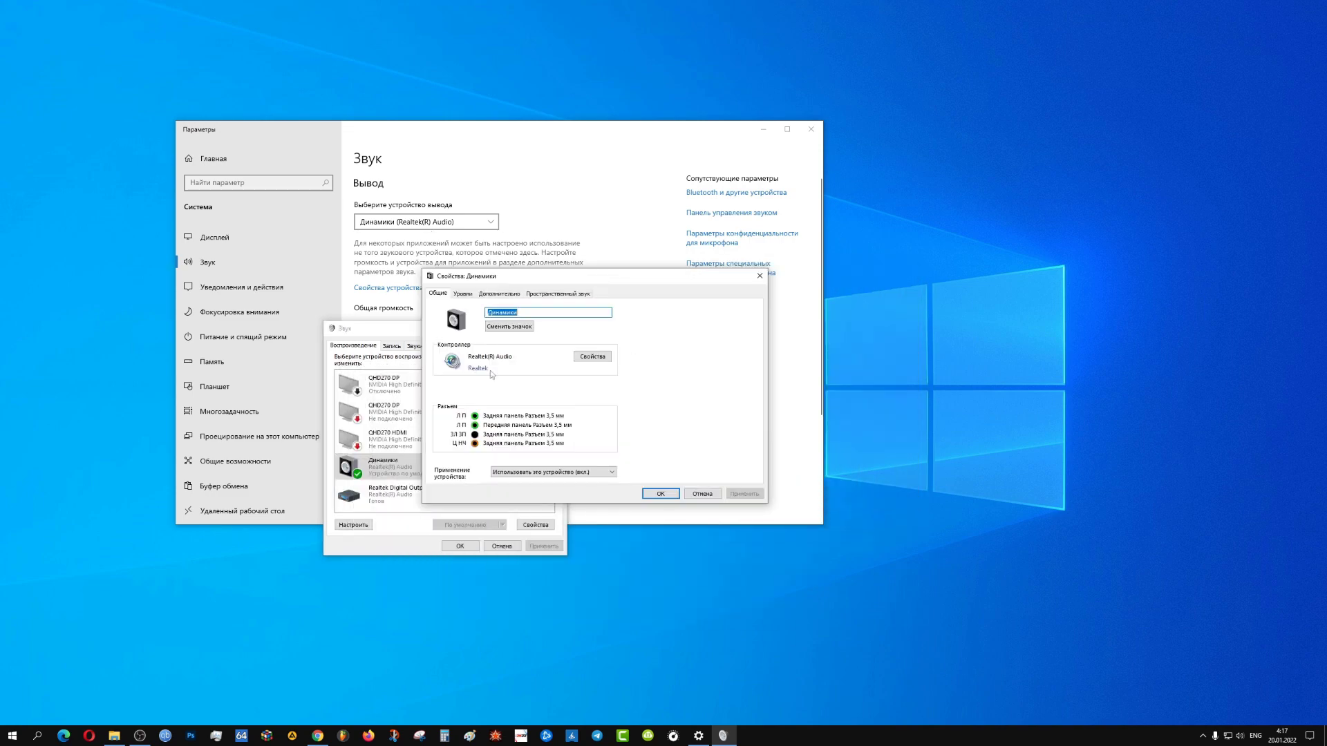
# Check the driver version in the properties of the Realtek(R) Audio controller.
pyautogui.click(597, 359)
pyautogui.click(195, 174)
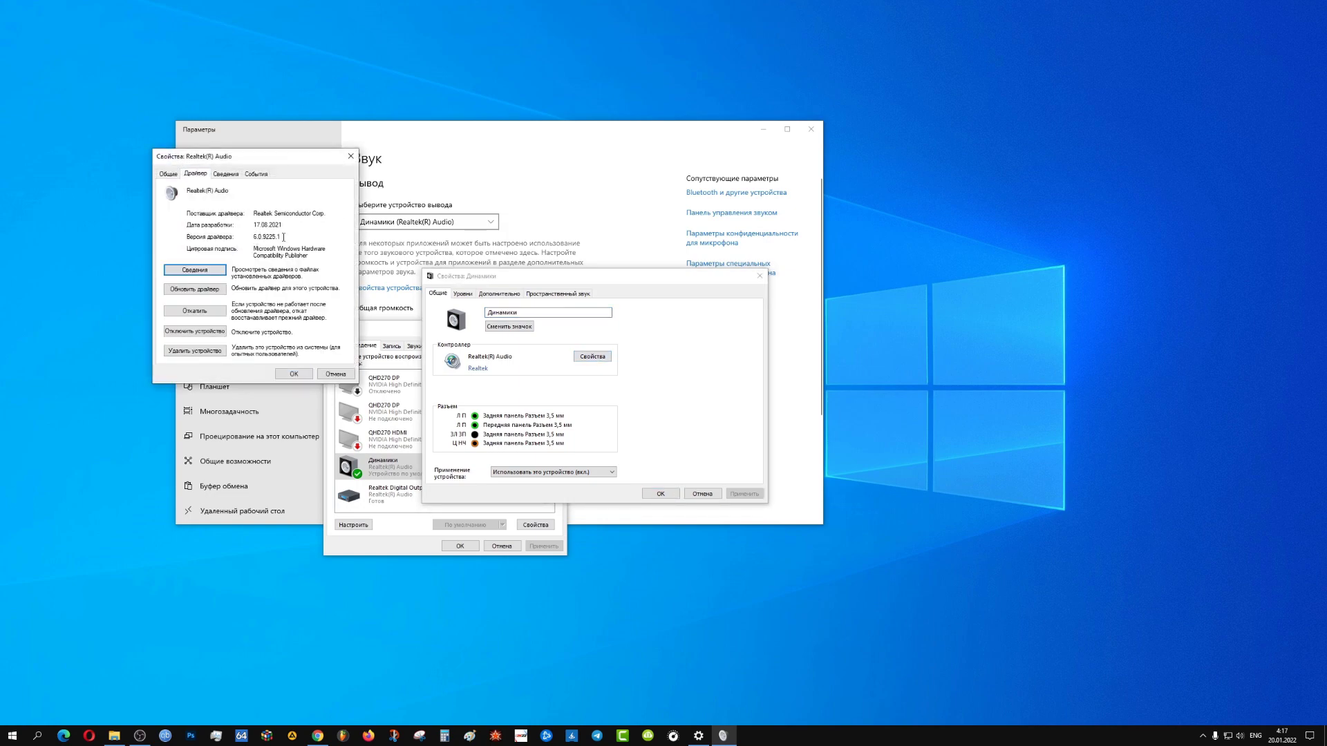
pyautogui.moveTo(283, 237); pyautogui.dragTo(251, 237)
pyautogui.click(169, 174)
pyautogui.click(350, 157)
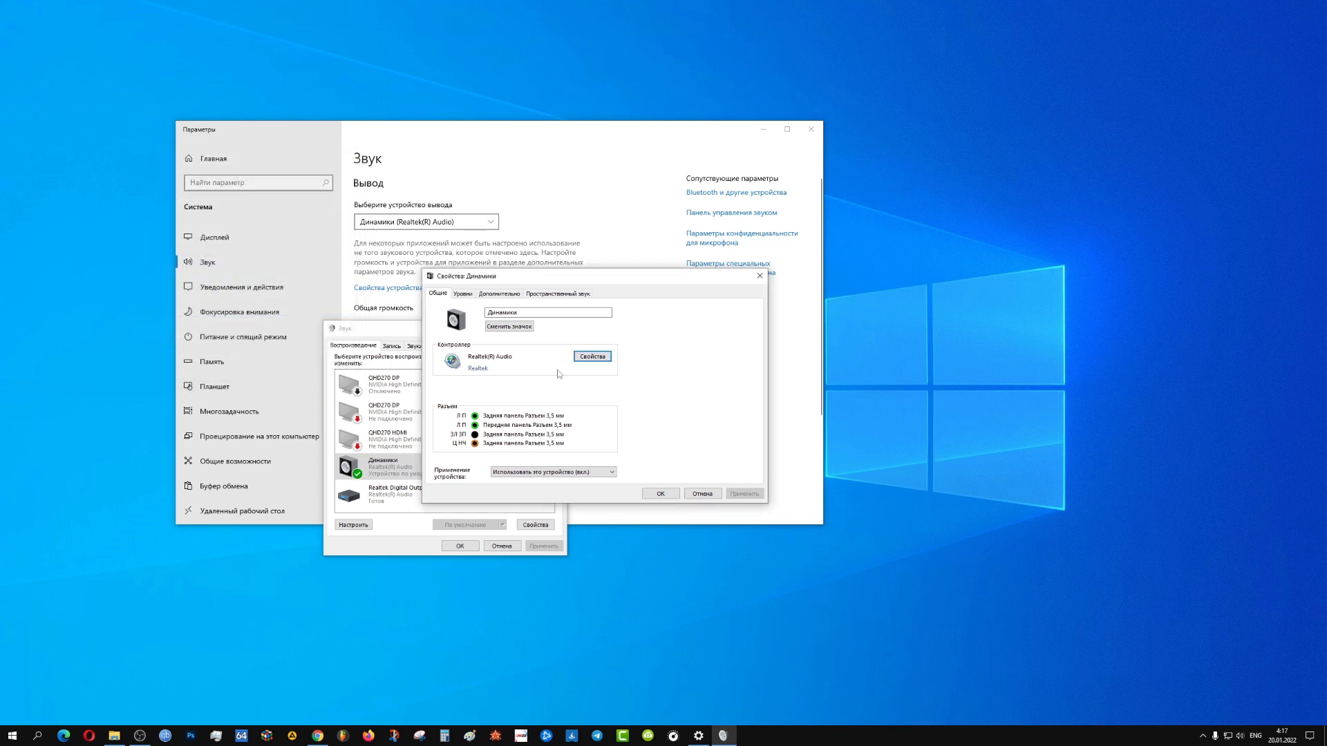
# Examine the speakers' available default formats, additional options and spatial sound setting.
pyautogui.click(501, 294)
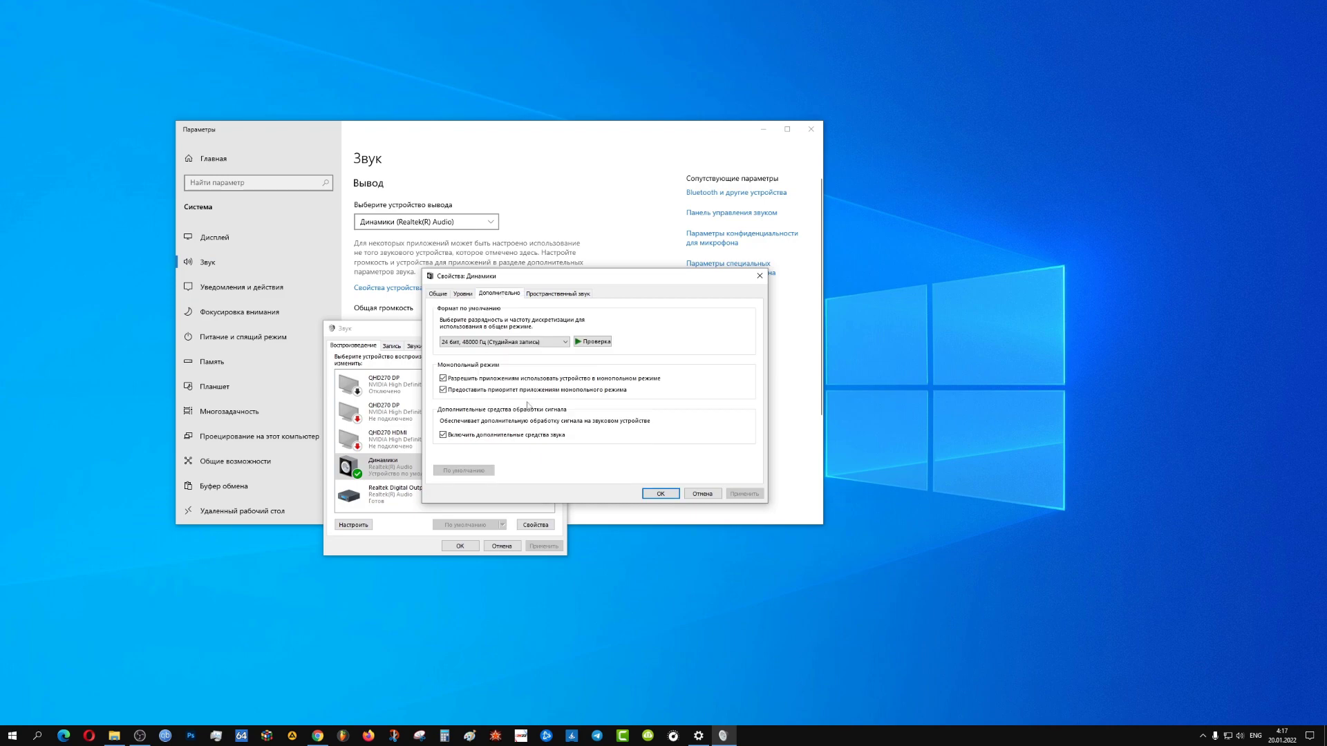
pyautogui.click(565, 343)
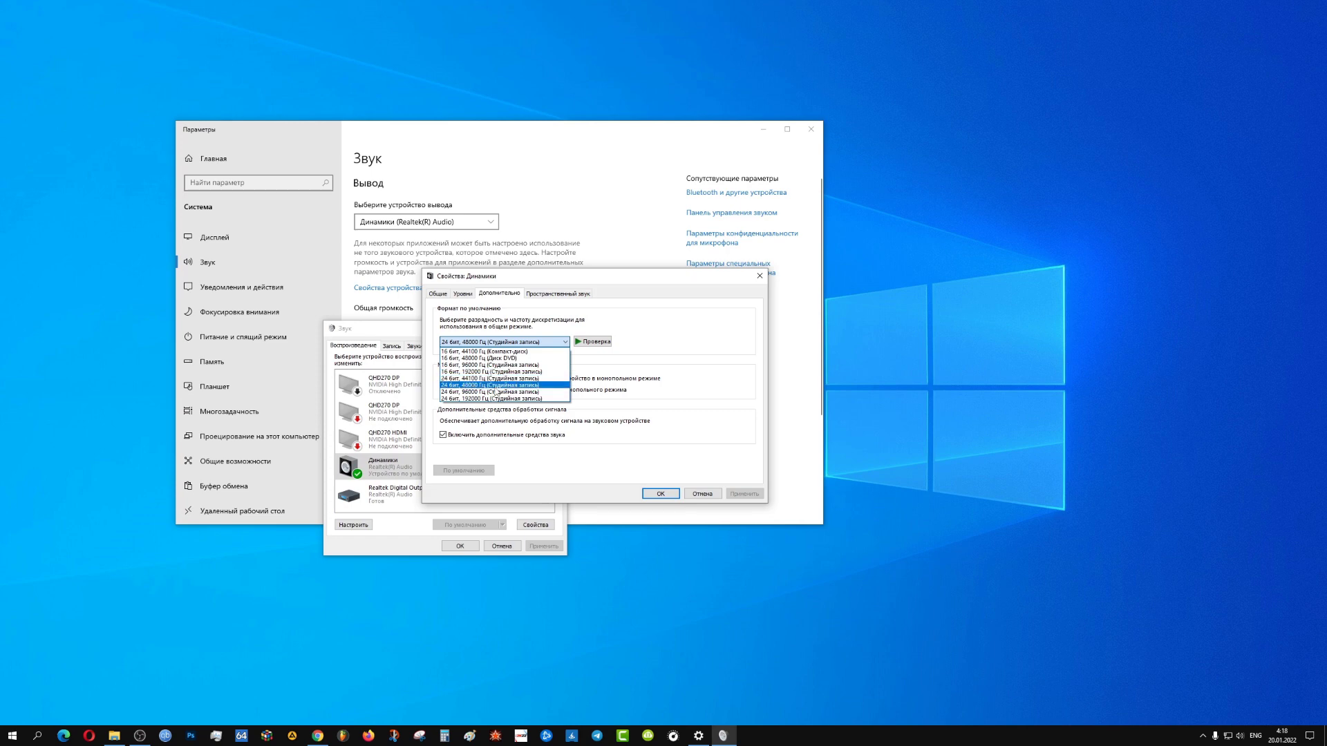
pyautogui.click(664, 319)
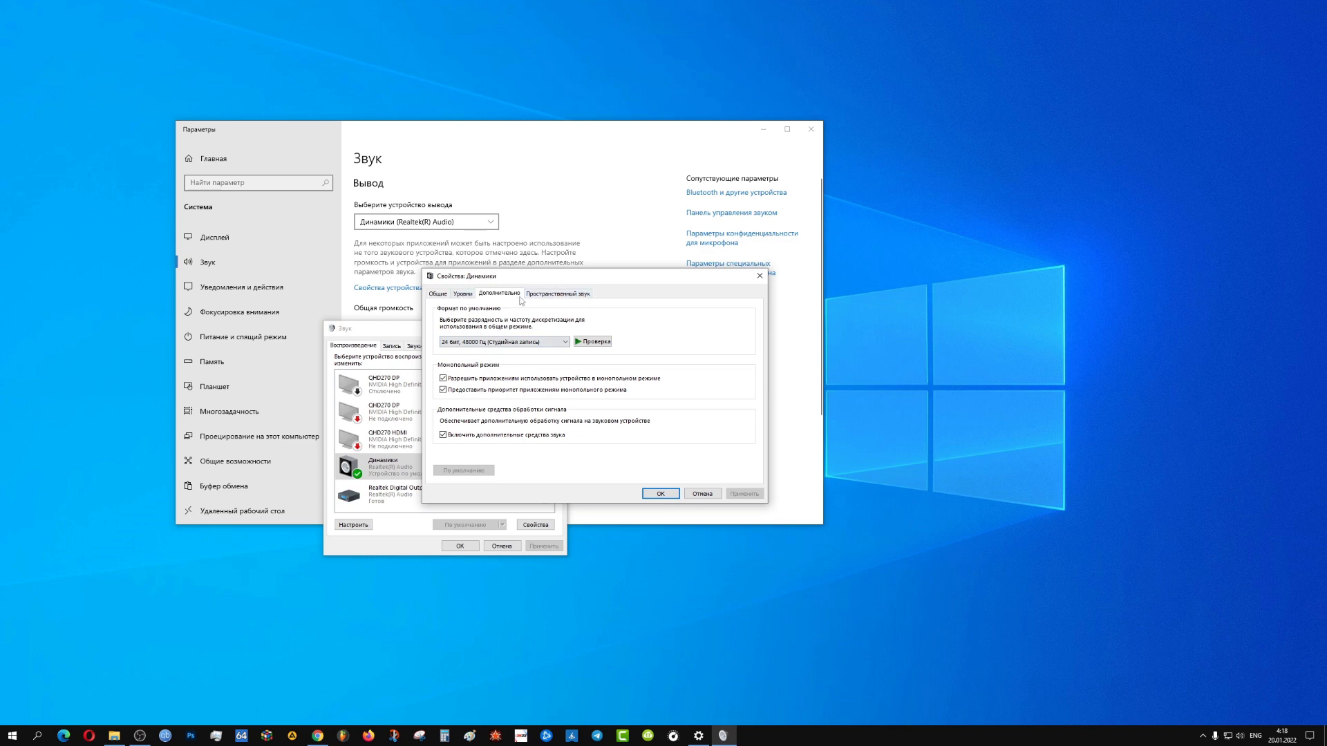
pyautogui.click(567, 295)
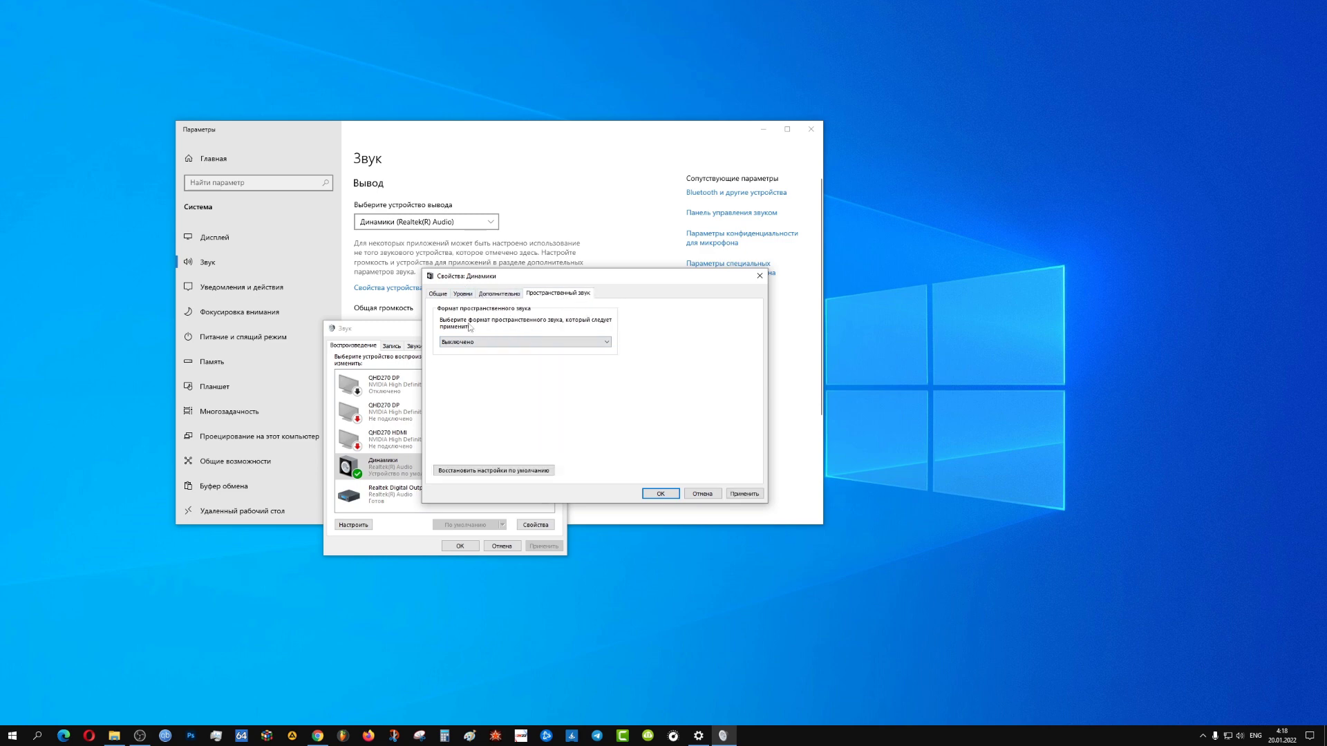
pyautogui.click(506, 296)
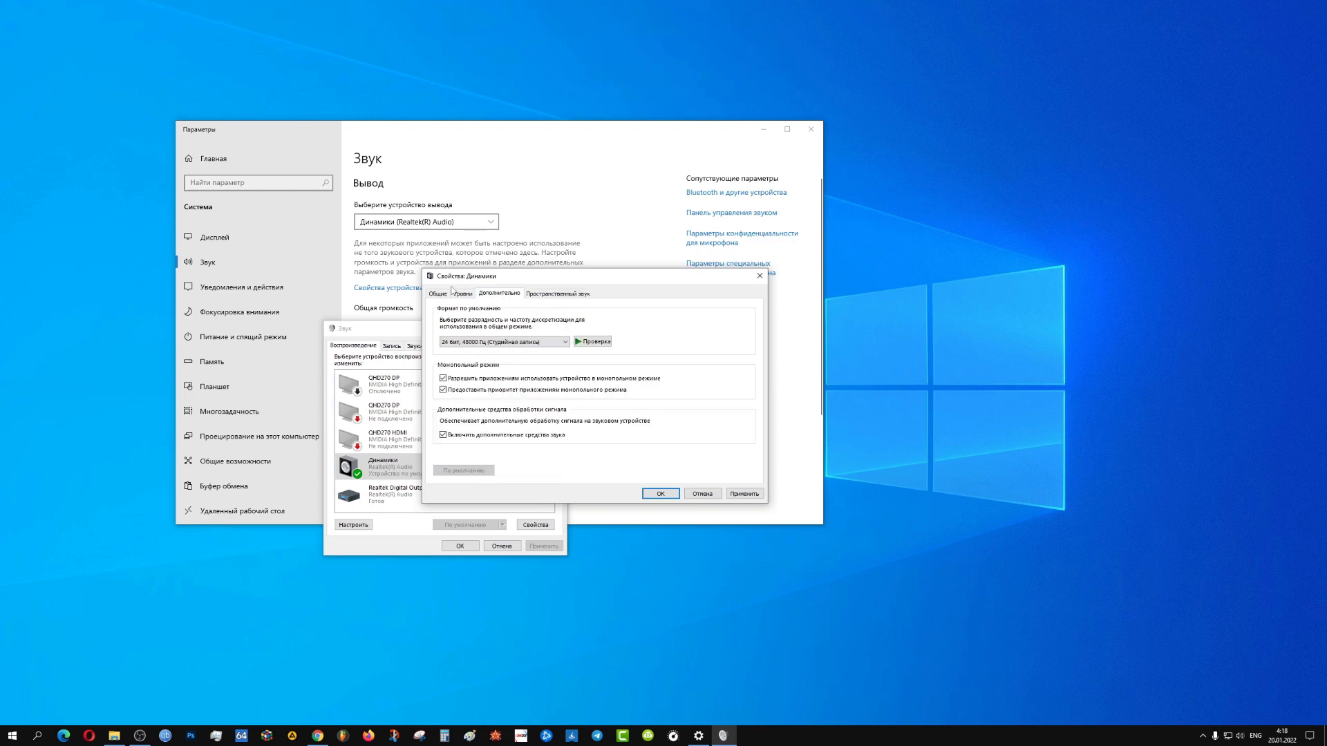
# Set the Realtek HD Audio output level of the speakers to 100.
pyautogui.click(461, 295)
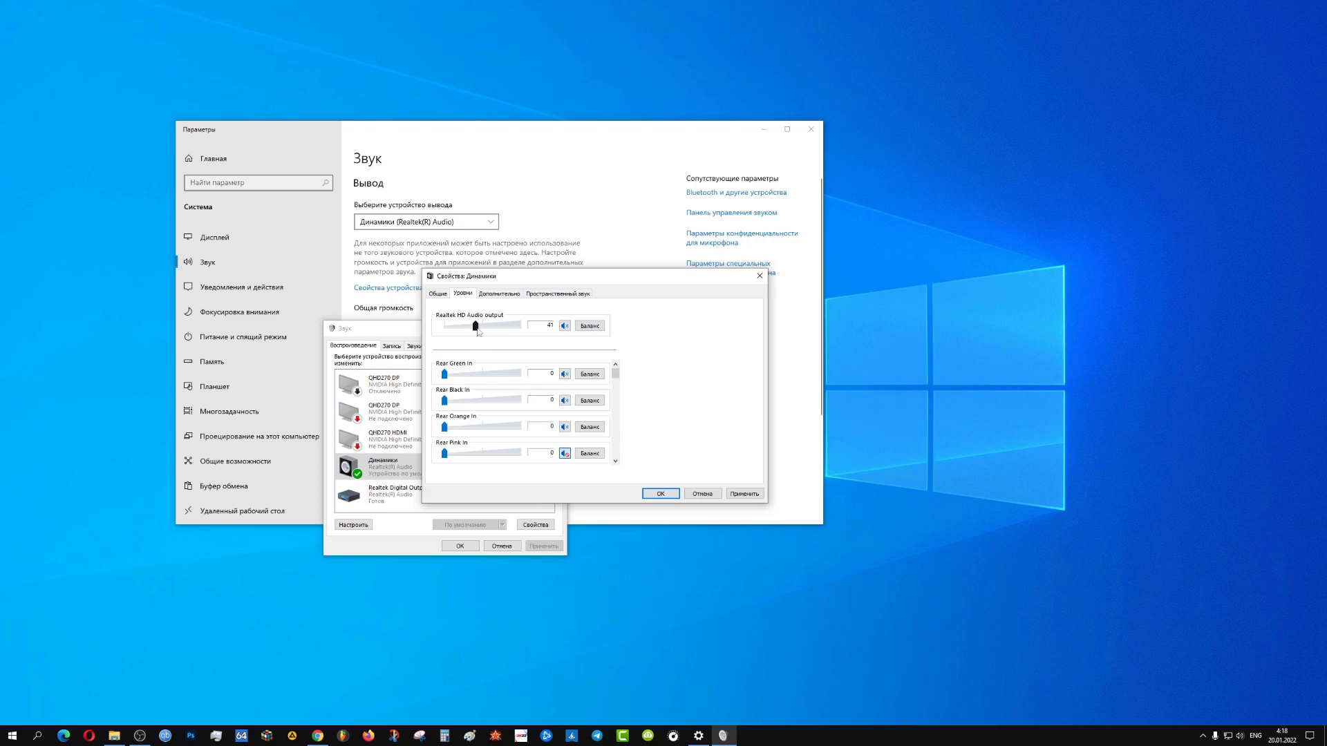
pyautogui.moveTo(477, 330); pyautogui.dragTo(538, 329)
pyautogui.rightClick(1242, 741)
pyautogui.press('Escape')
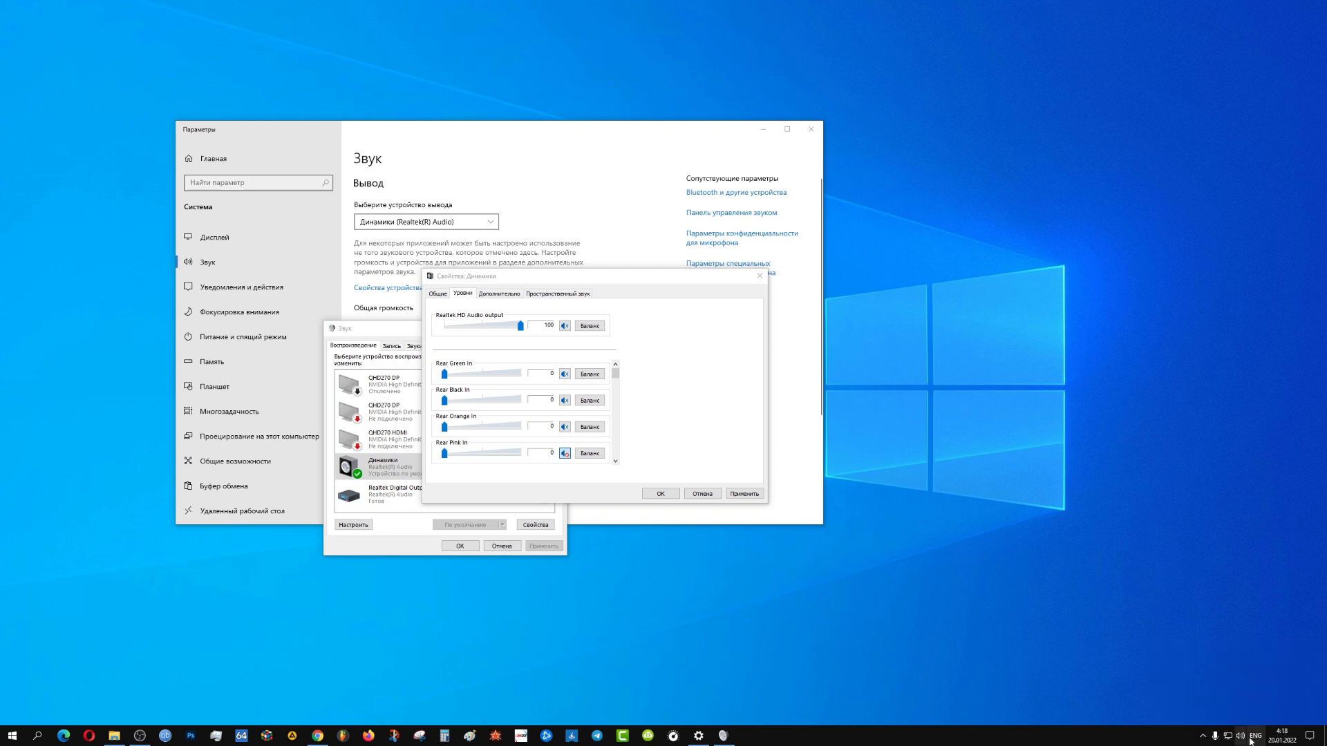
# Lower the system volume to 50 and raise it back to 100.
pyautogui.click(1241, 737)
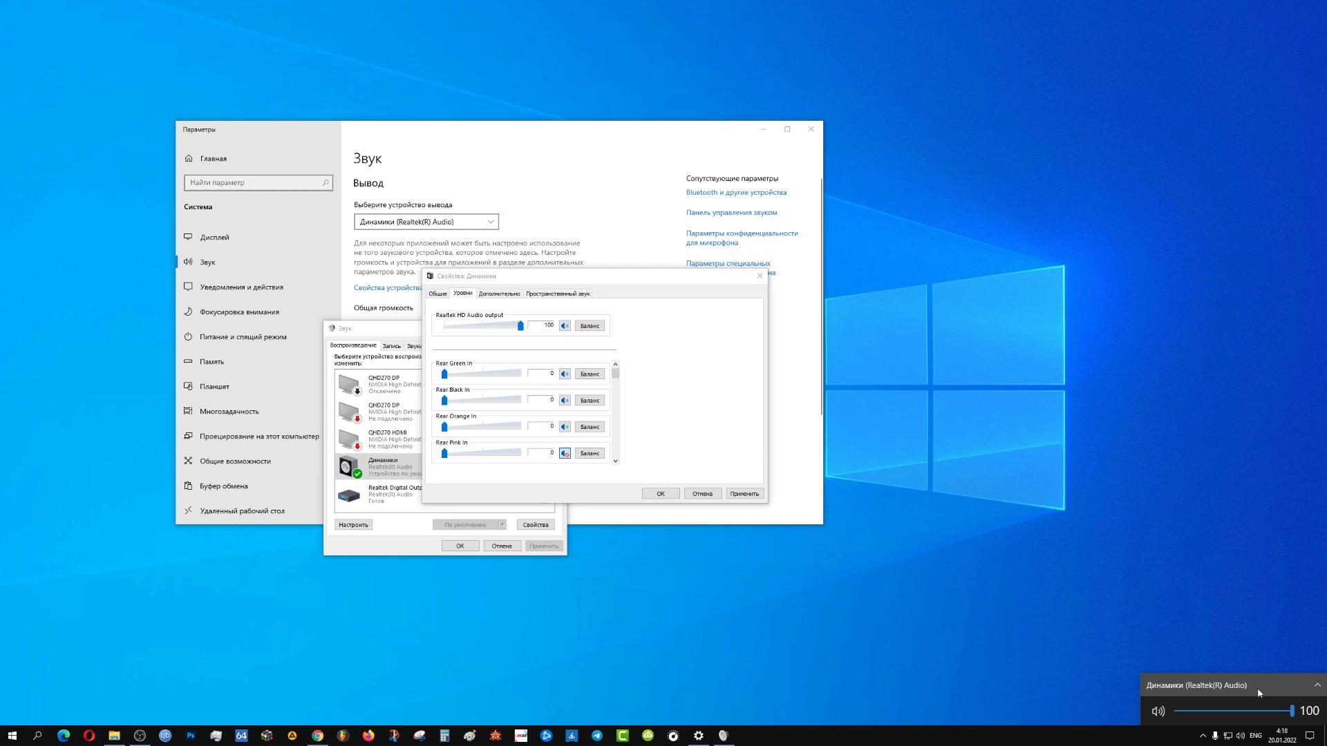
pyautogui.click(1234, 711)
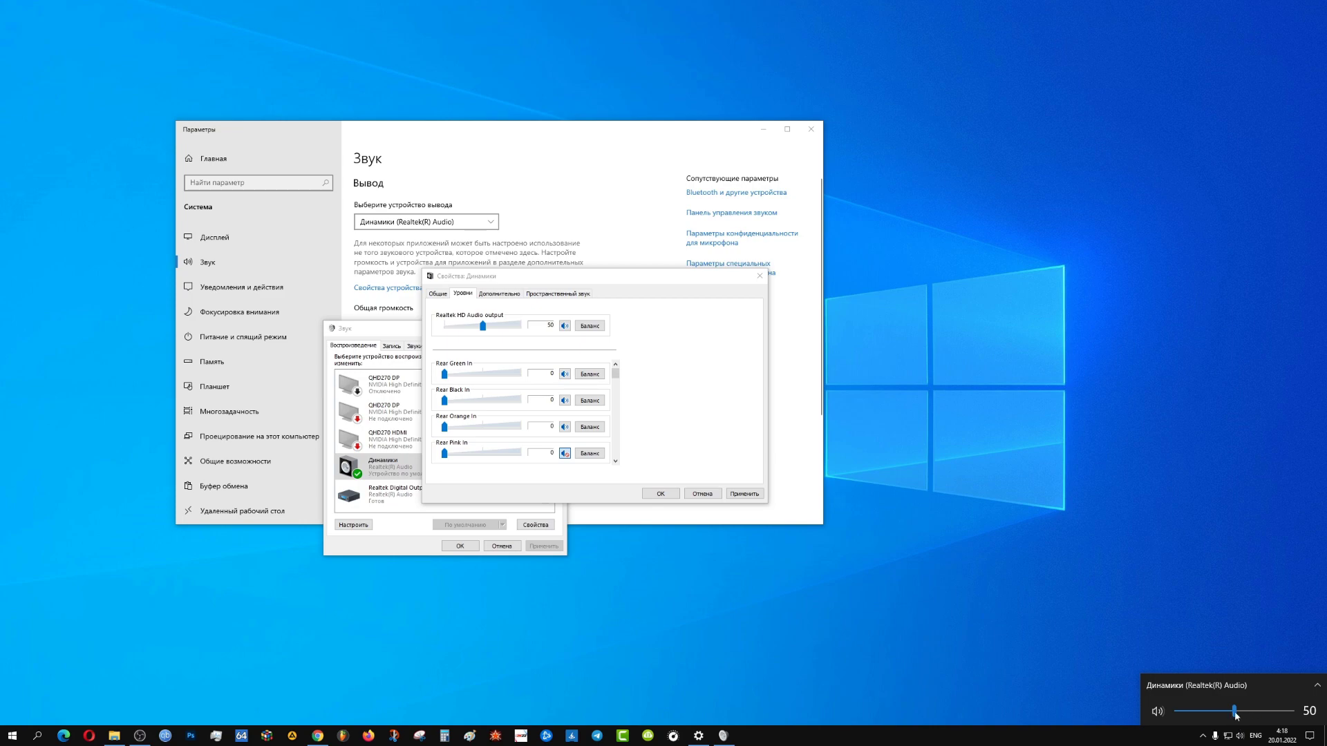
pyautogui.click(1269, 719)
pyautogui.moveTo(1269, 722)
pyautogui.mouseDown()
pyautogui.moveTo(1219, 722)
pyautogui.moveTo(1293, 719)
pyautogui.mouseUp()
pyautogui.click(1001, 616)
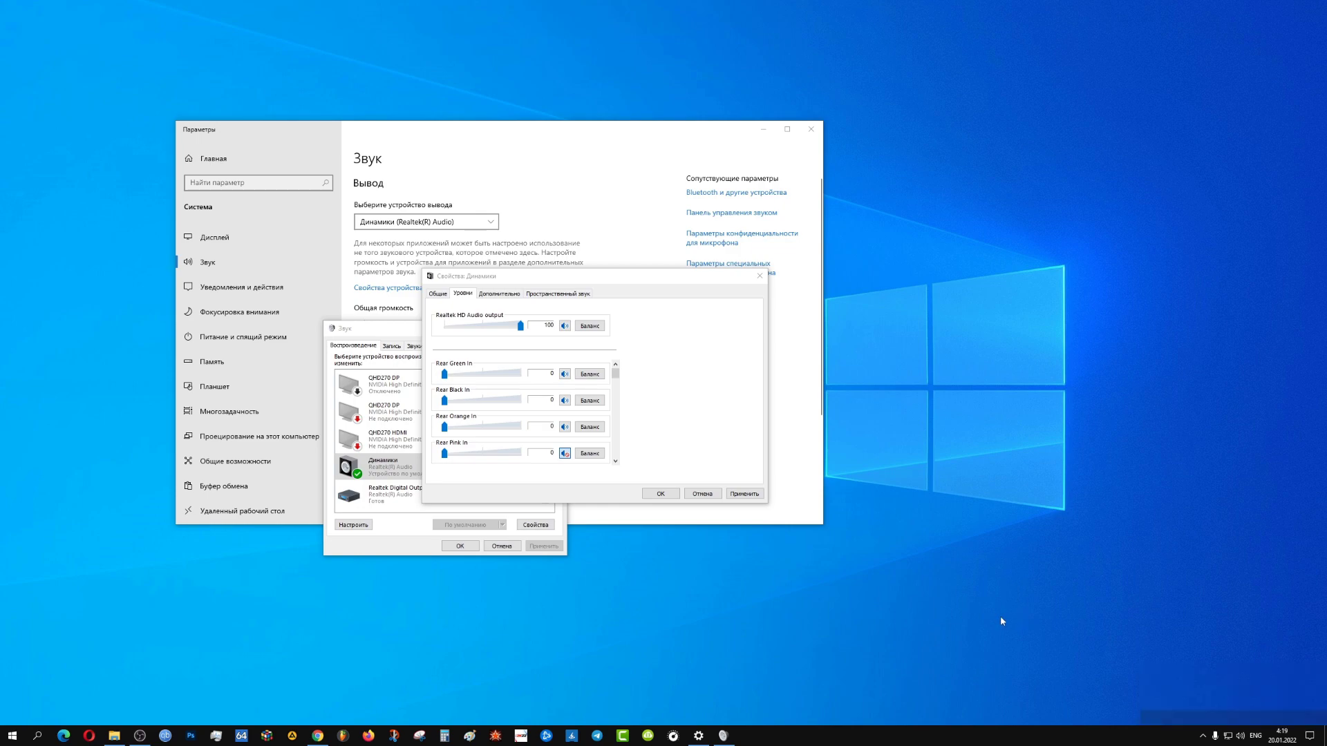
# Close the speakers' properties and show the level settings of the default recording microphone, Auna Mic CM 900.
pyautogui.click(759, 276)
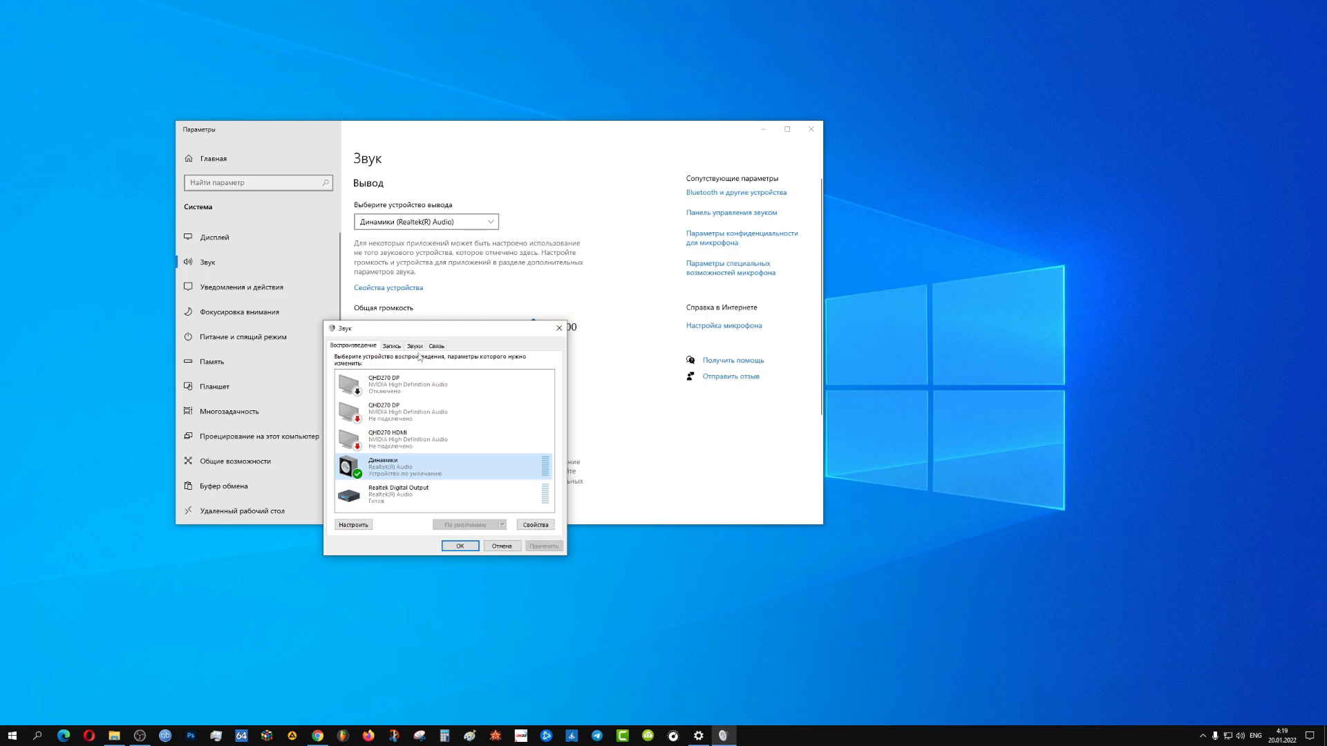
pyautogui.click(392, 346)
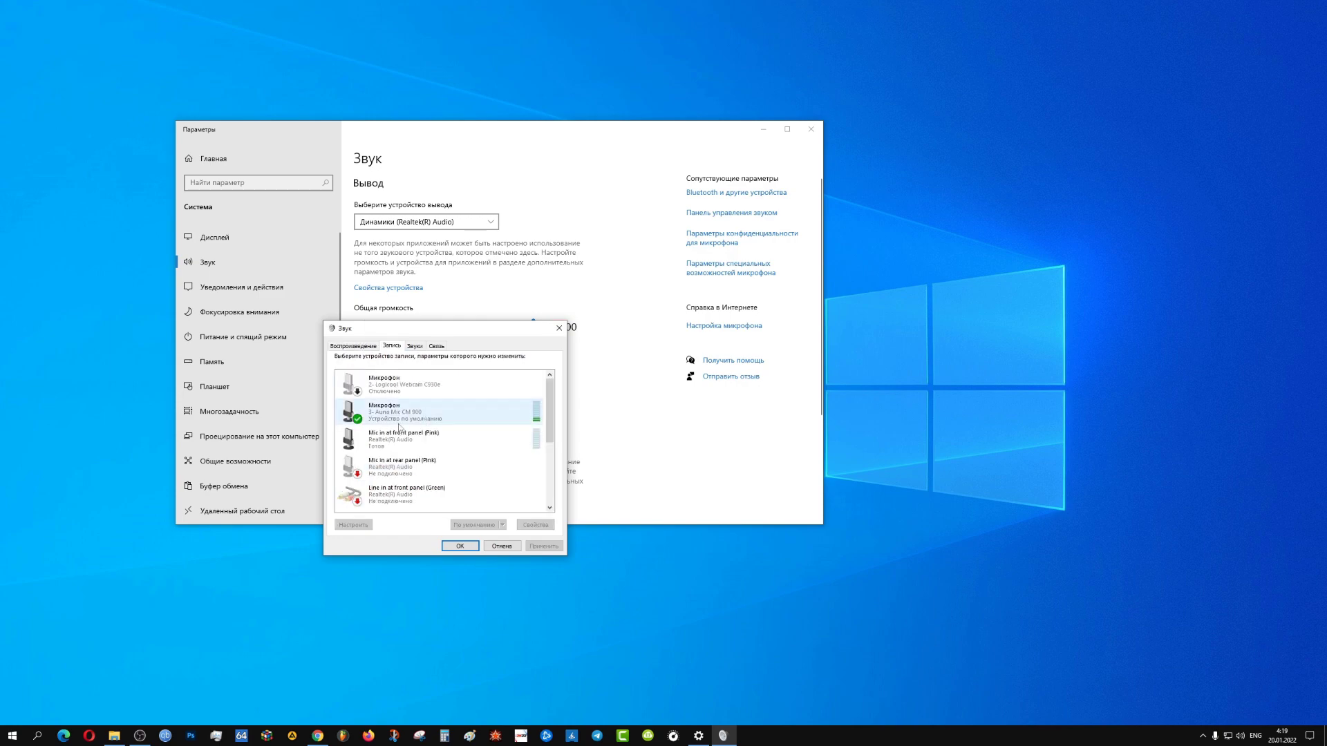
pyautogui.click(391, 413)
pyautogui.rightClick(405, 411)
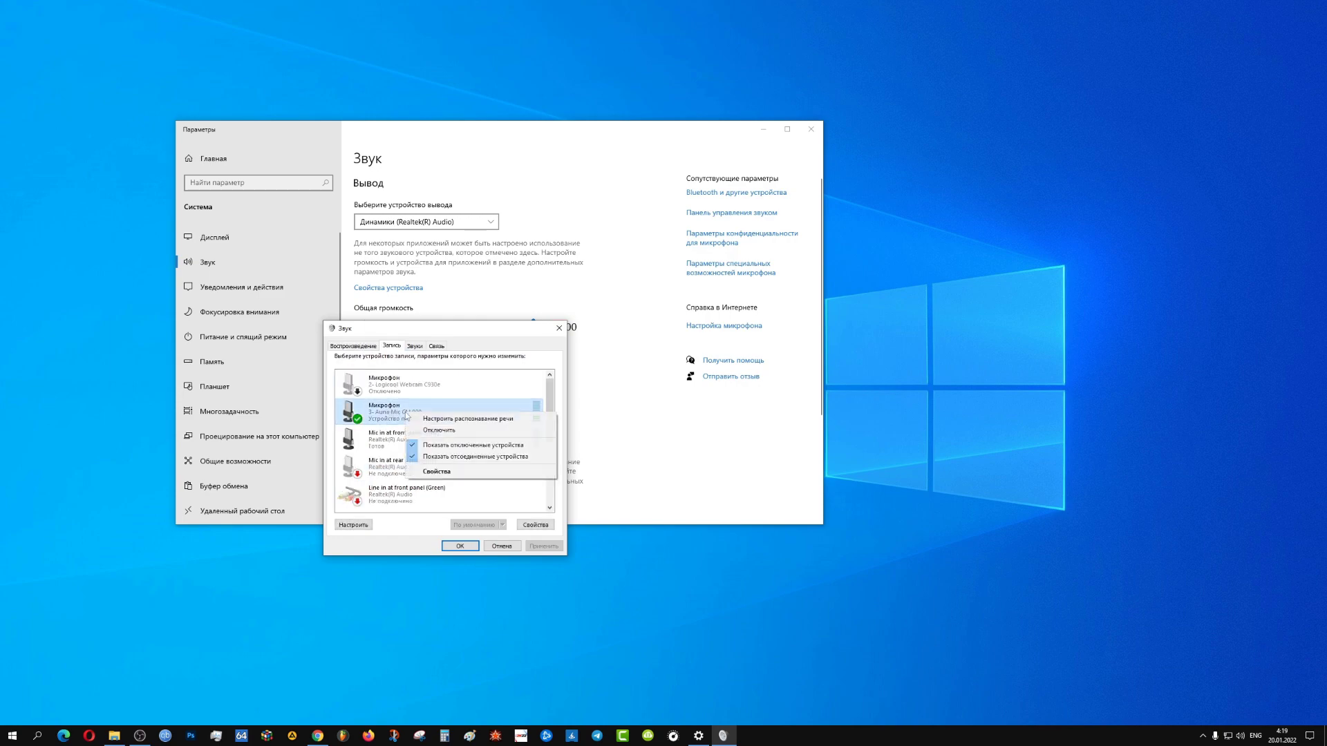
pyautogui.click(474, 476)
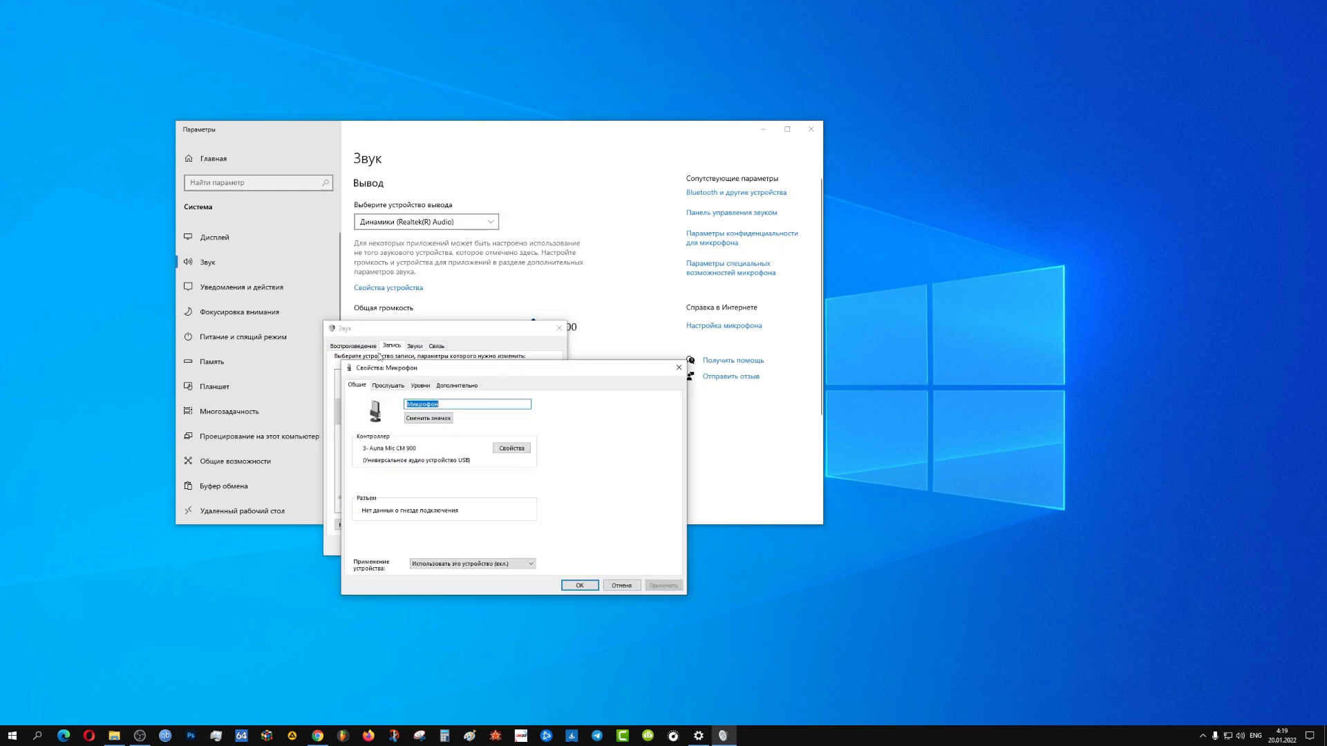
pyautogui.click(419, 386)
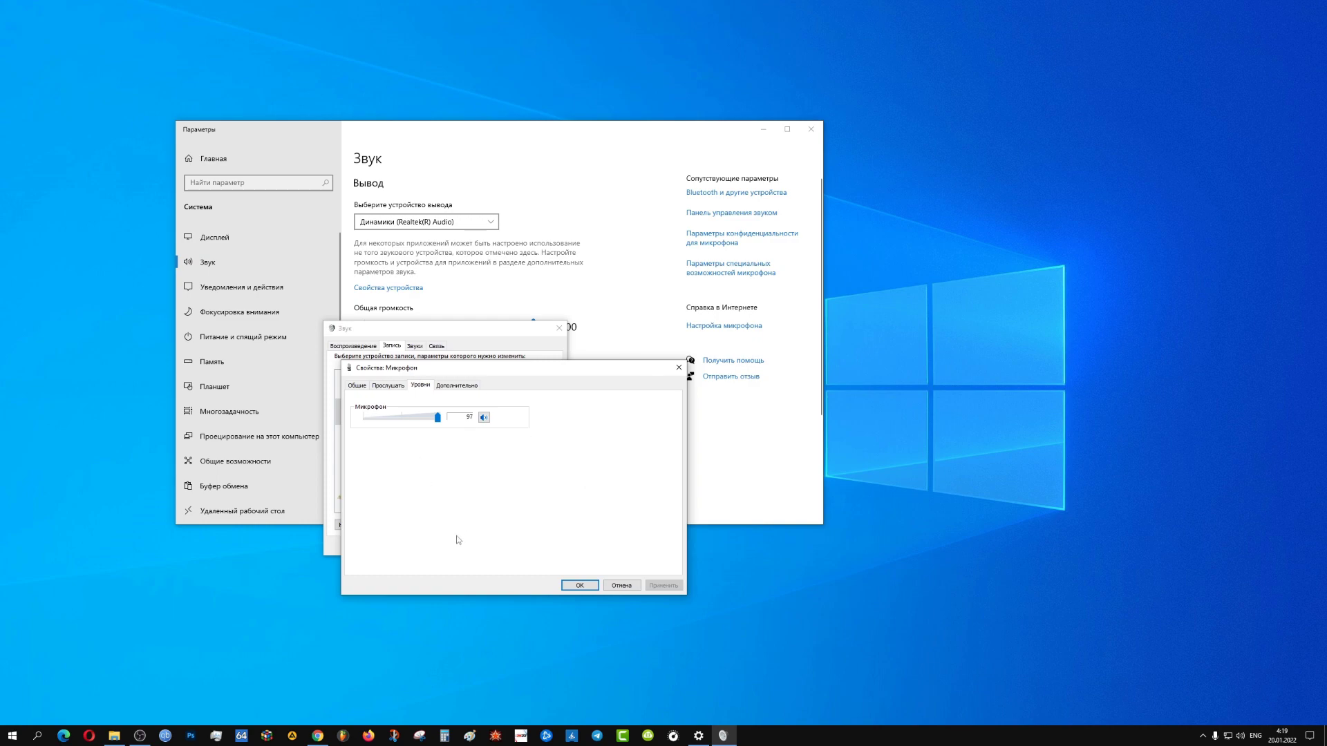
# Close the microphone properties and the Sound dialog, and check which output devices are available in the sound settings.
pyautogui.click(590, 590)
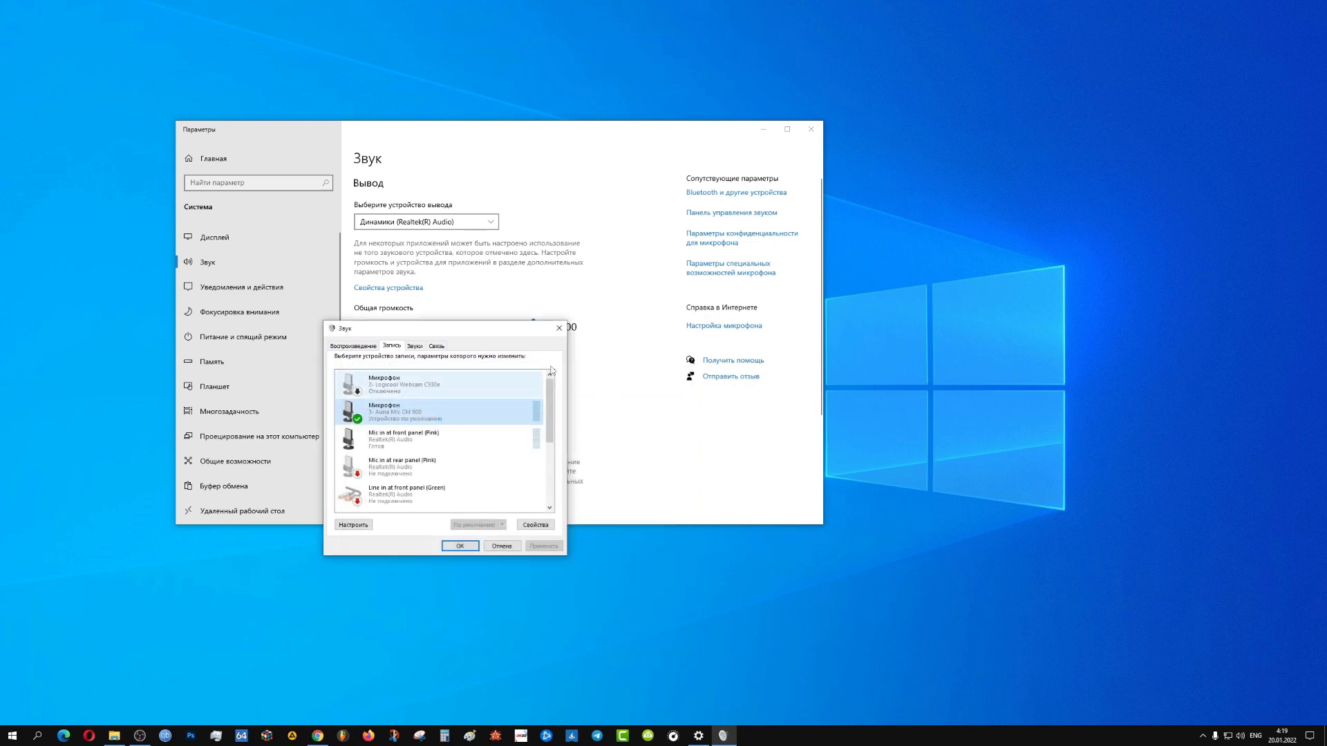
pyautogui.click(559, 329)
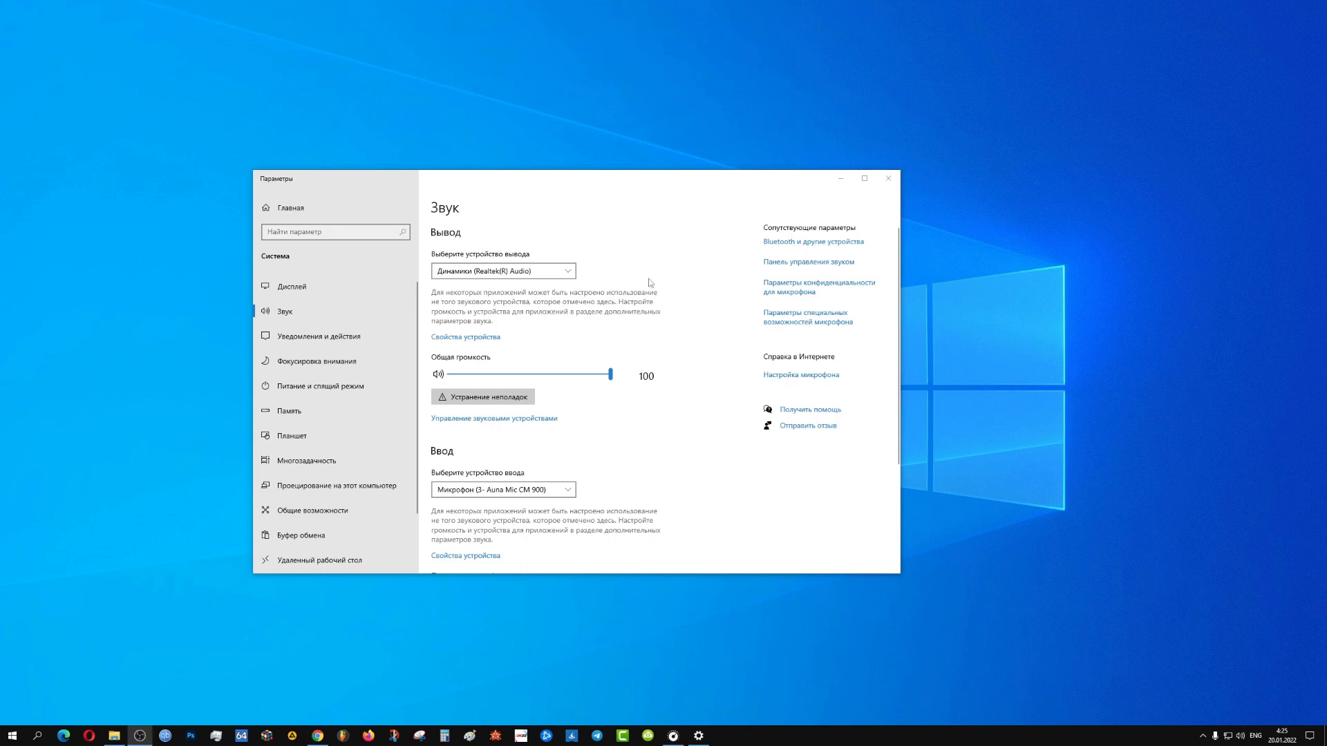
pyautogui.click(573, 273)
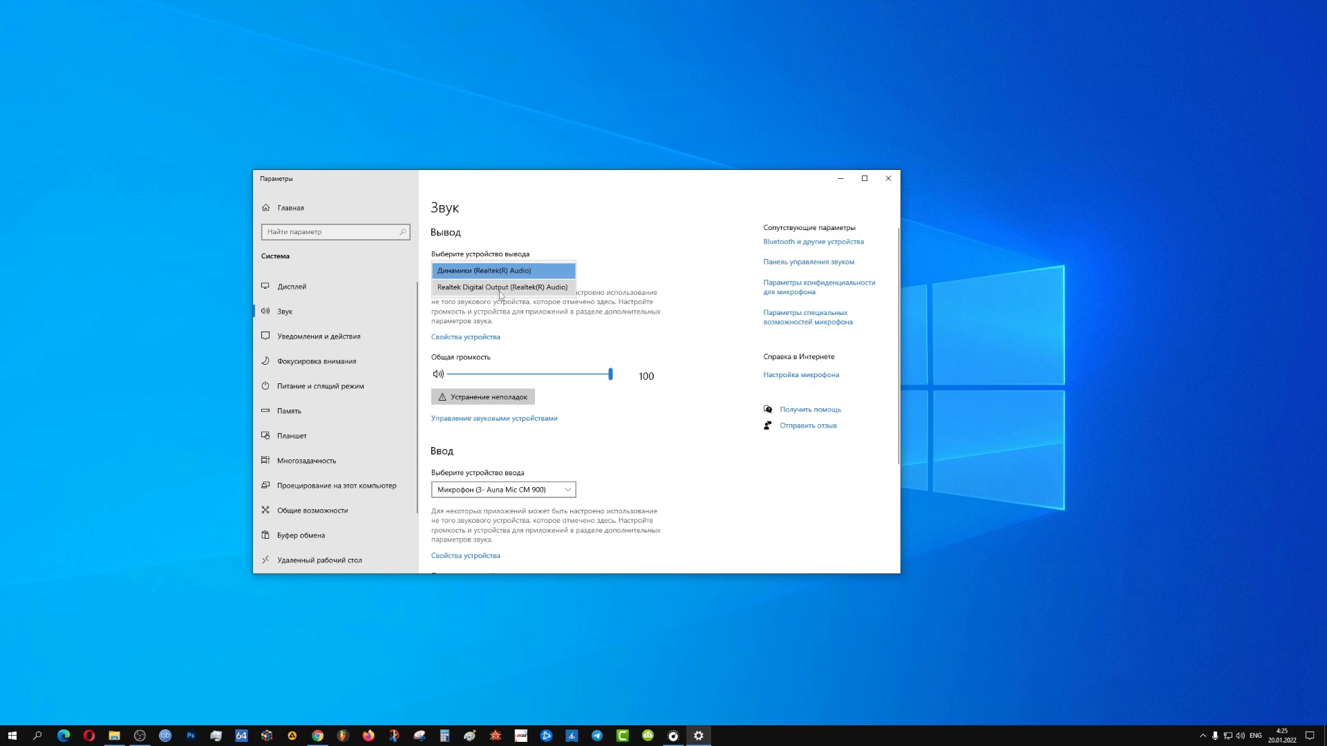
pyautogui.click(654, 214)
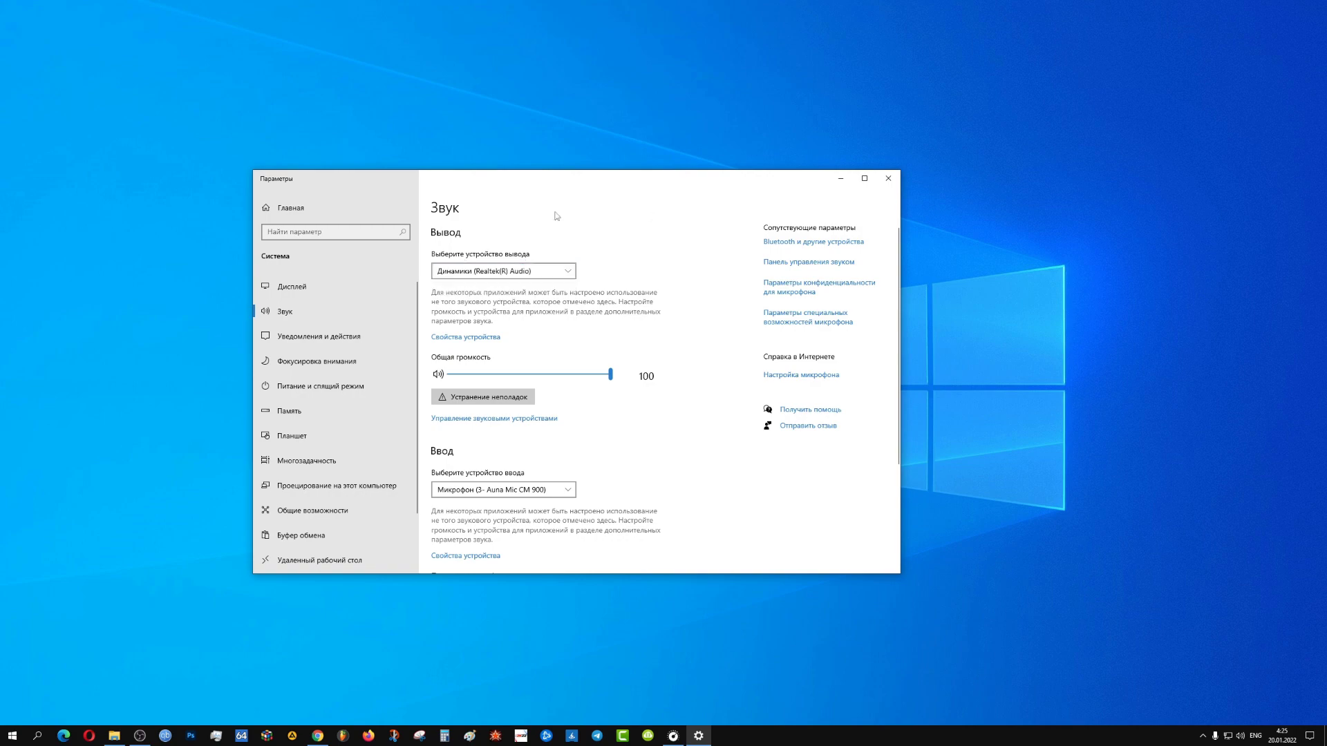
pyautogui.click(571, 275)
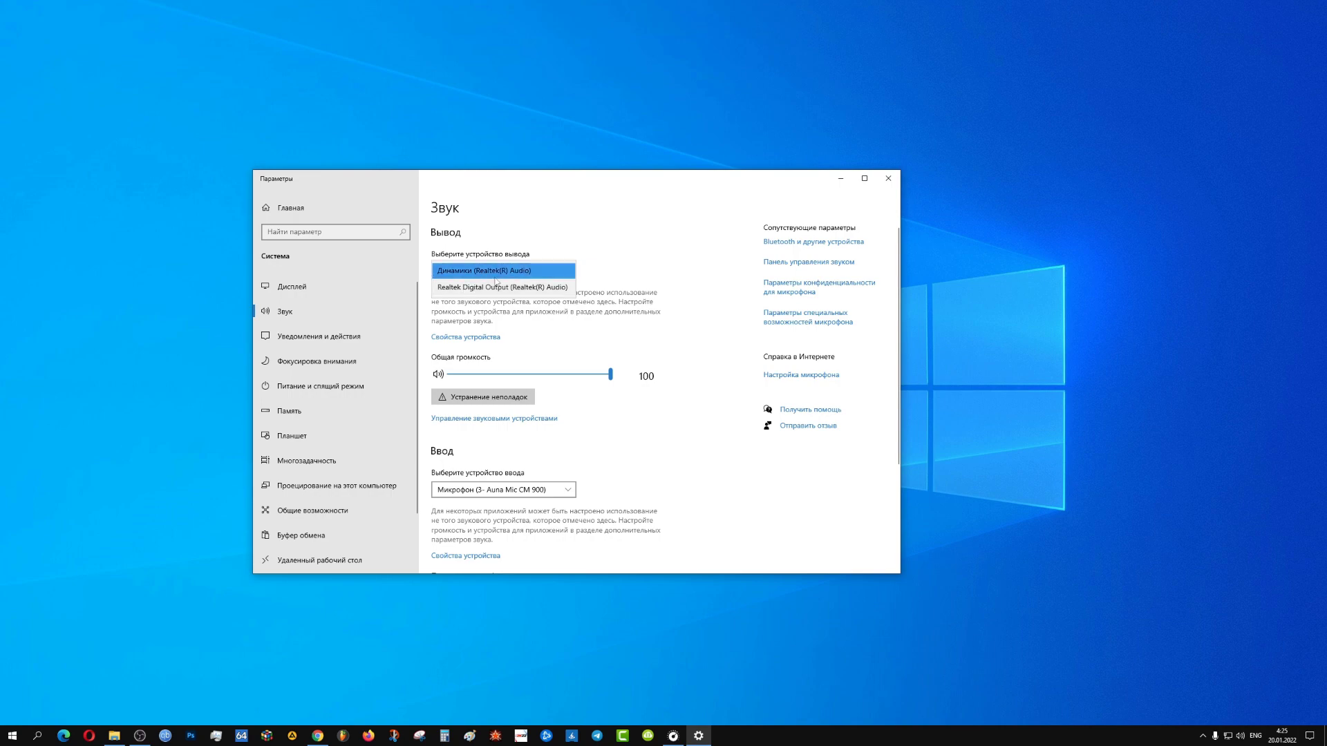
pyautogui.click(610, 211)
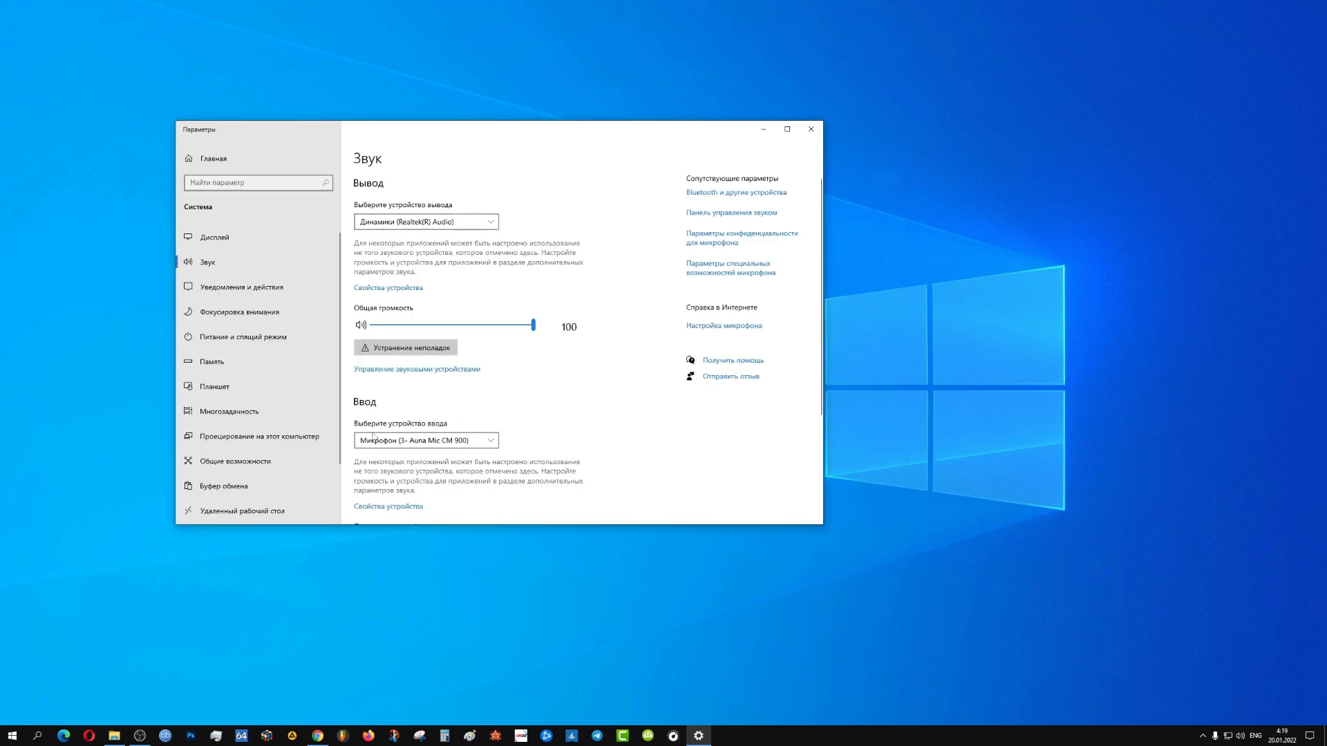
# Search Windows for "real", switch to Realtek Audio Console and move its window clear of the sound settings.
pyautogui.click(36, 742)
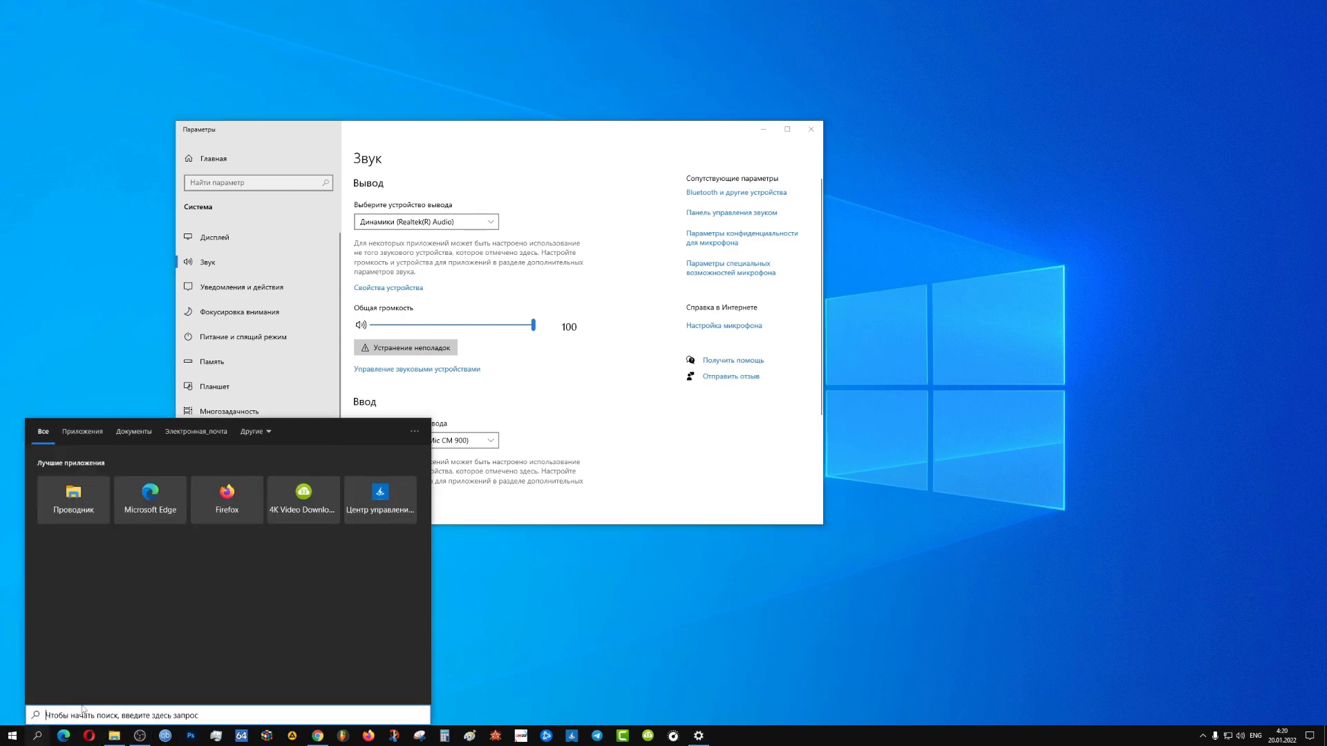
pyautogui.write('reg')
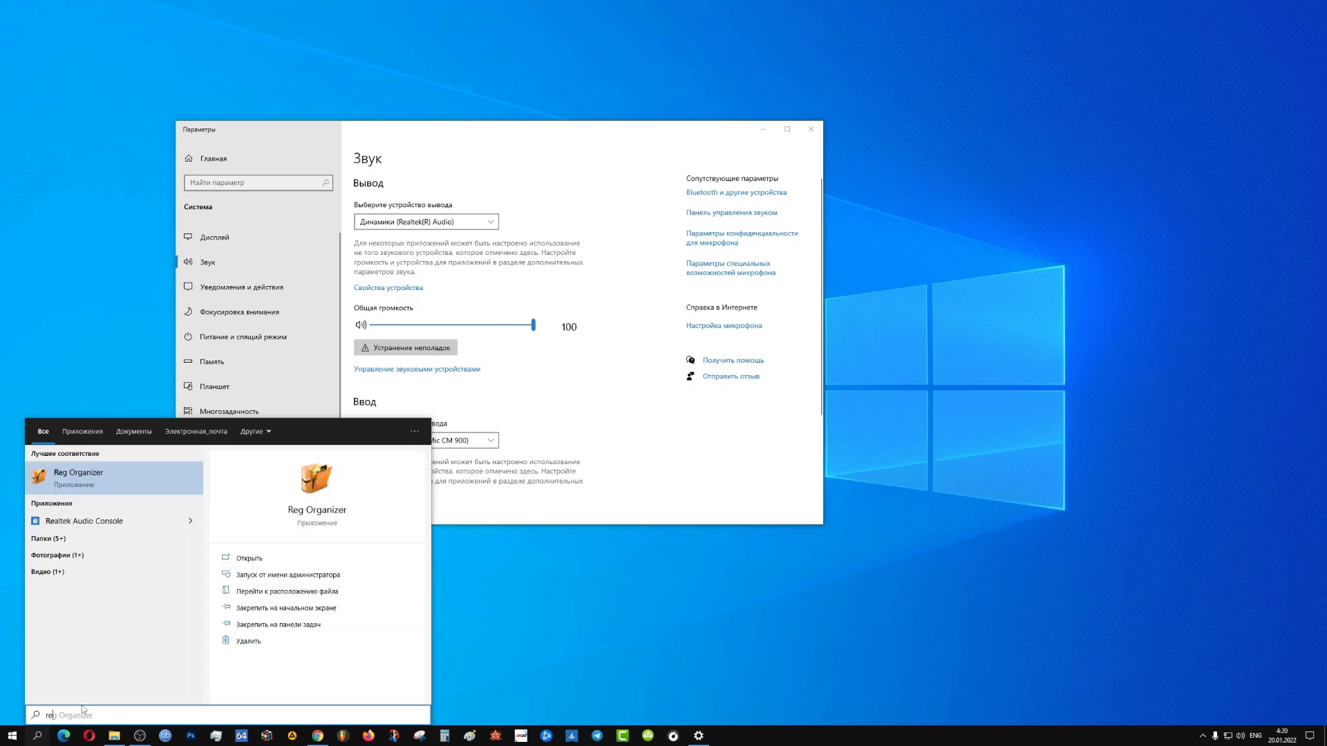
pyautogui.press('BackSpace')
pyautogui.write('al')
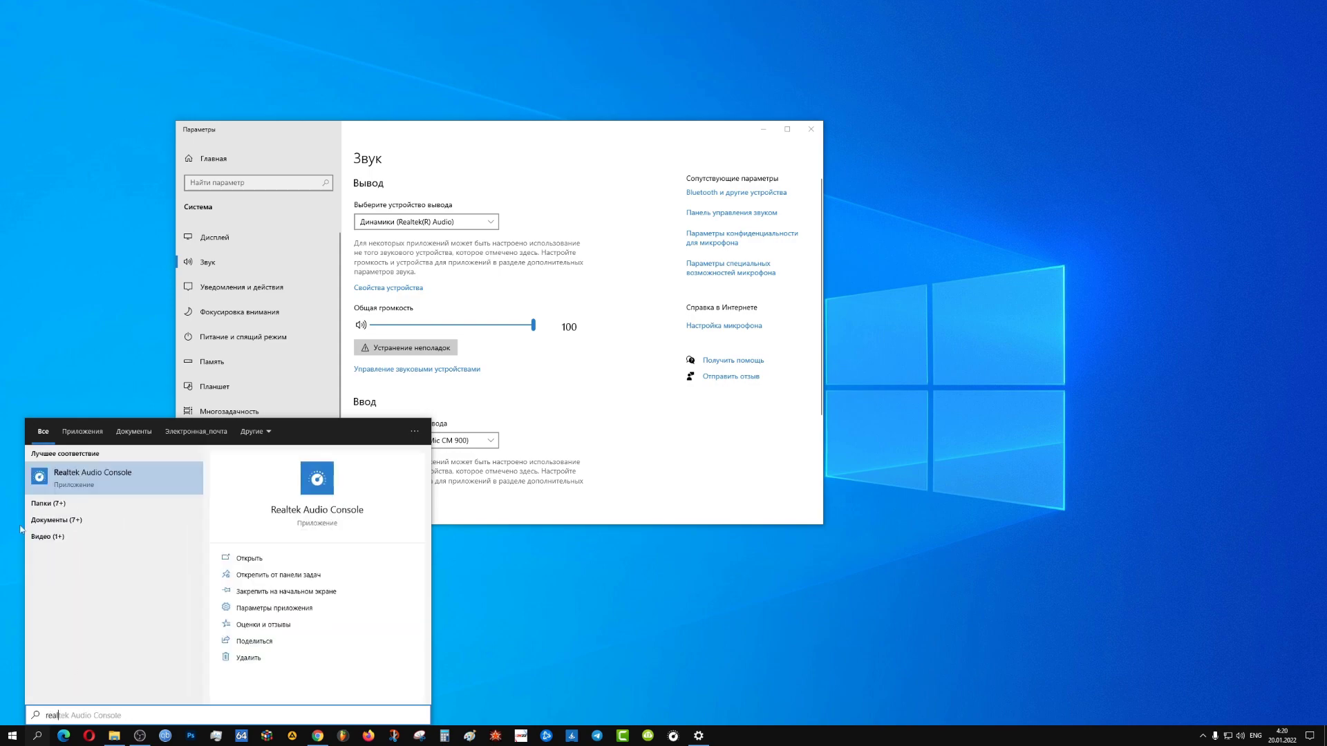
pyautogui.click(106, 474)
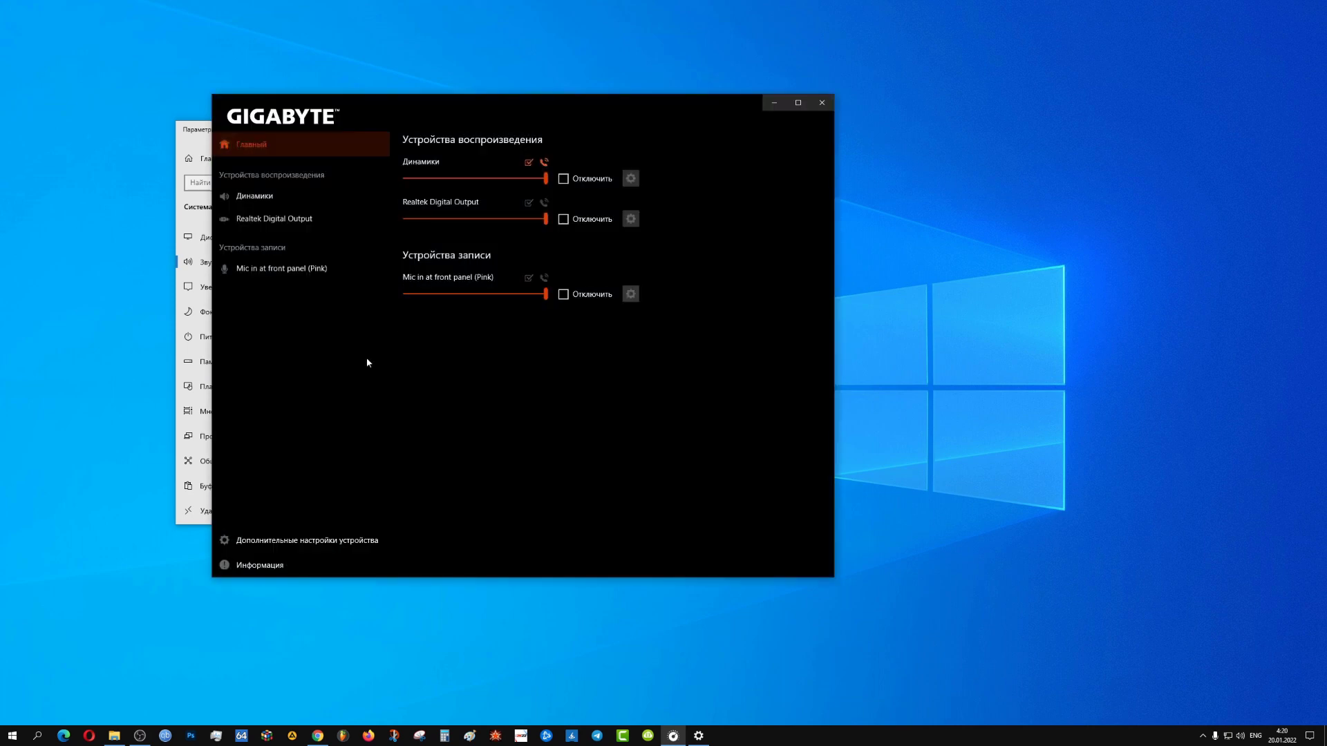
pyautogui.moveTo(469, 109); pyautogui.dragTo(611, 167)
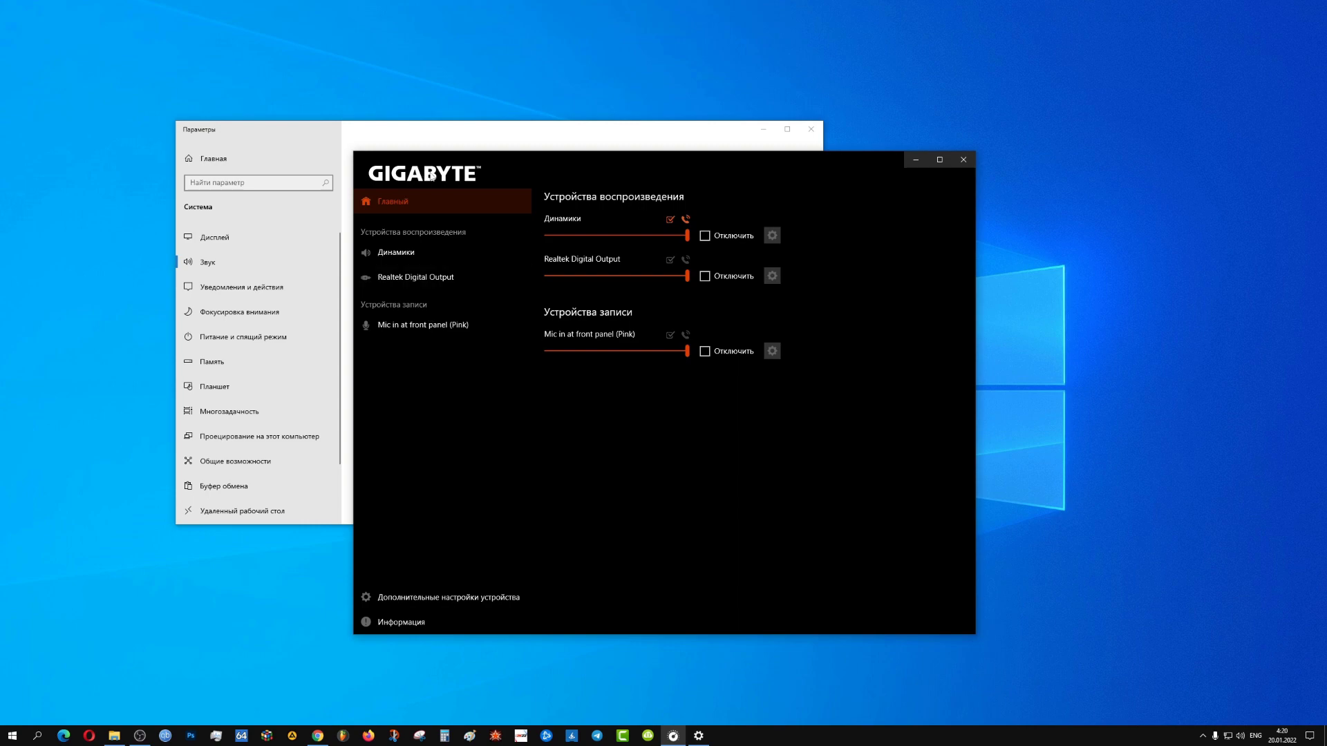
# Review the configuration options for the speakers (Динамики) and choose Стереофонический.
pyautogui.click(404, 204)
pyautogui.click(438, 246)
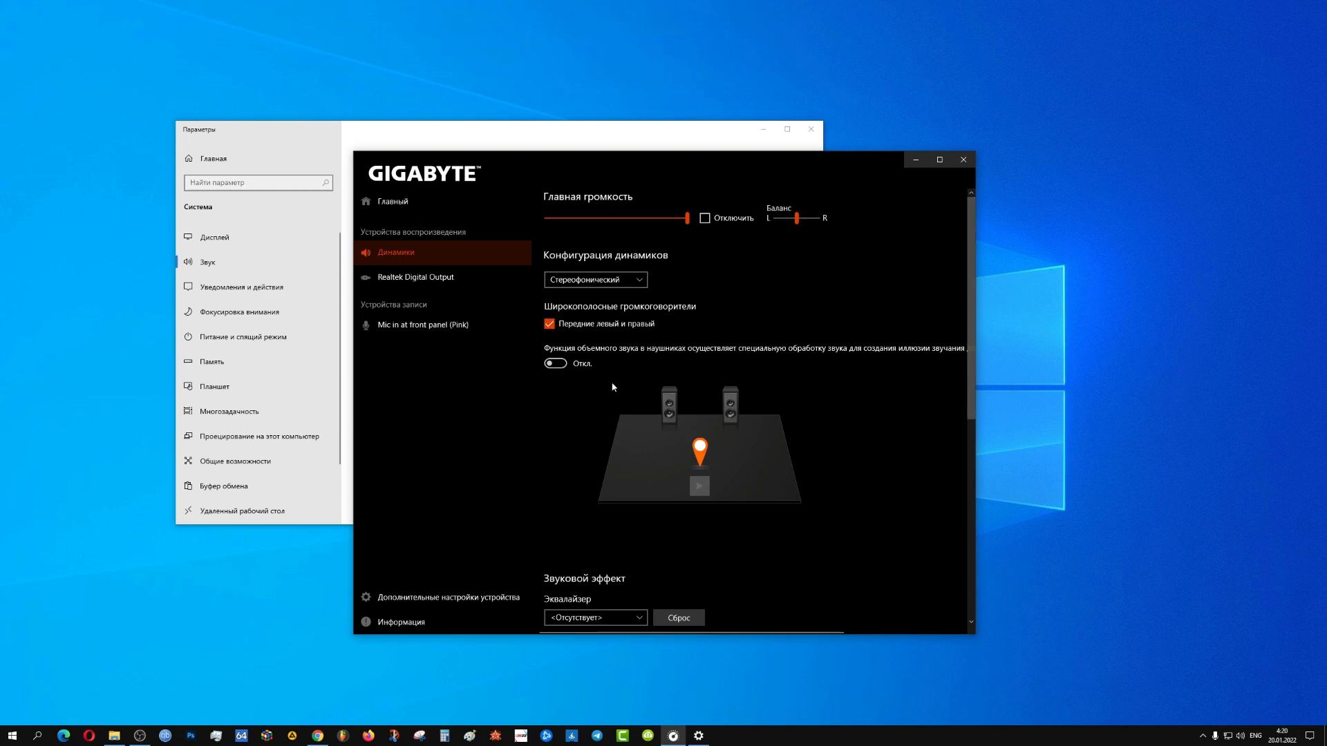
pyautogui.click(592, 280)
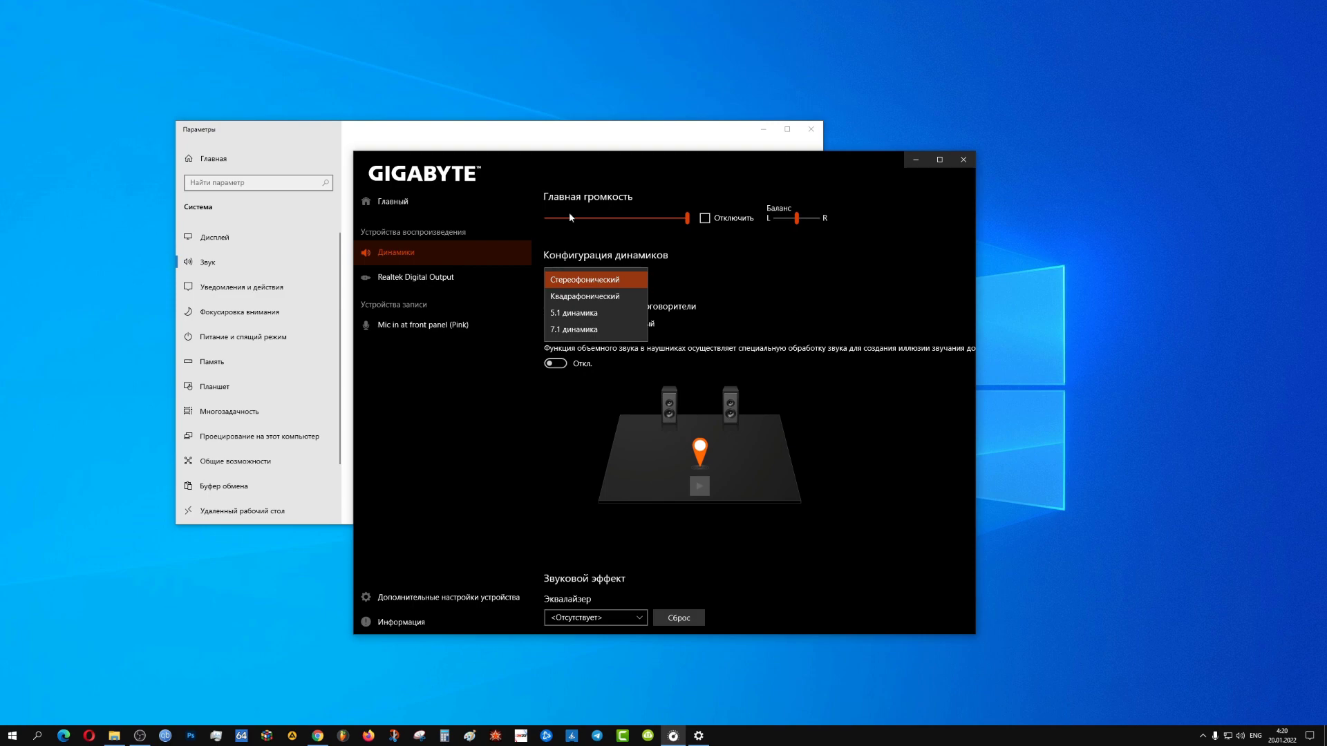
pyautogui.click(587, 281)
# Examine the speakers' equalizer, environment and default format settings, and those of Realtek Digital Output and the front-panel microphone.
pyautogui.scroll(-5, 972, 390)
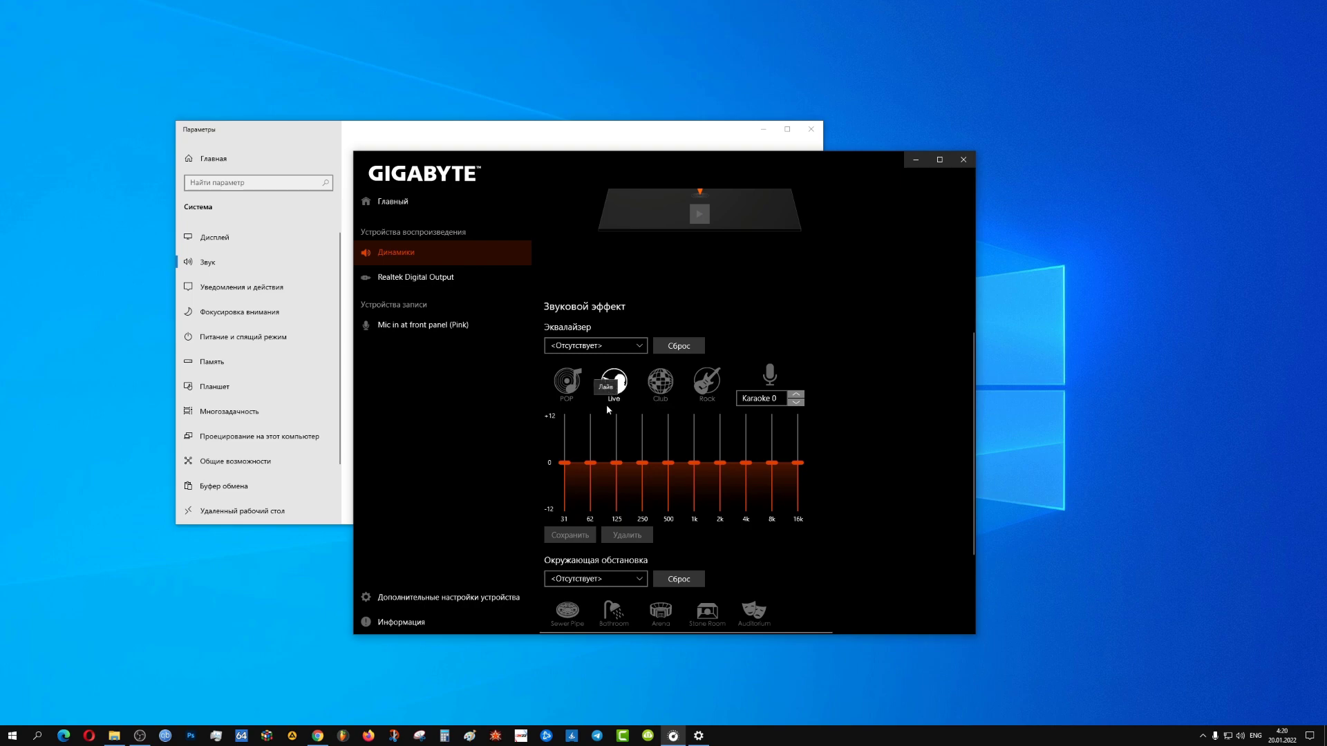
pyautogui.scroll(-3, 677, 437)
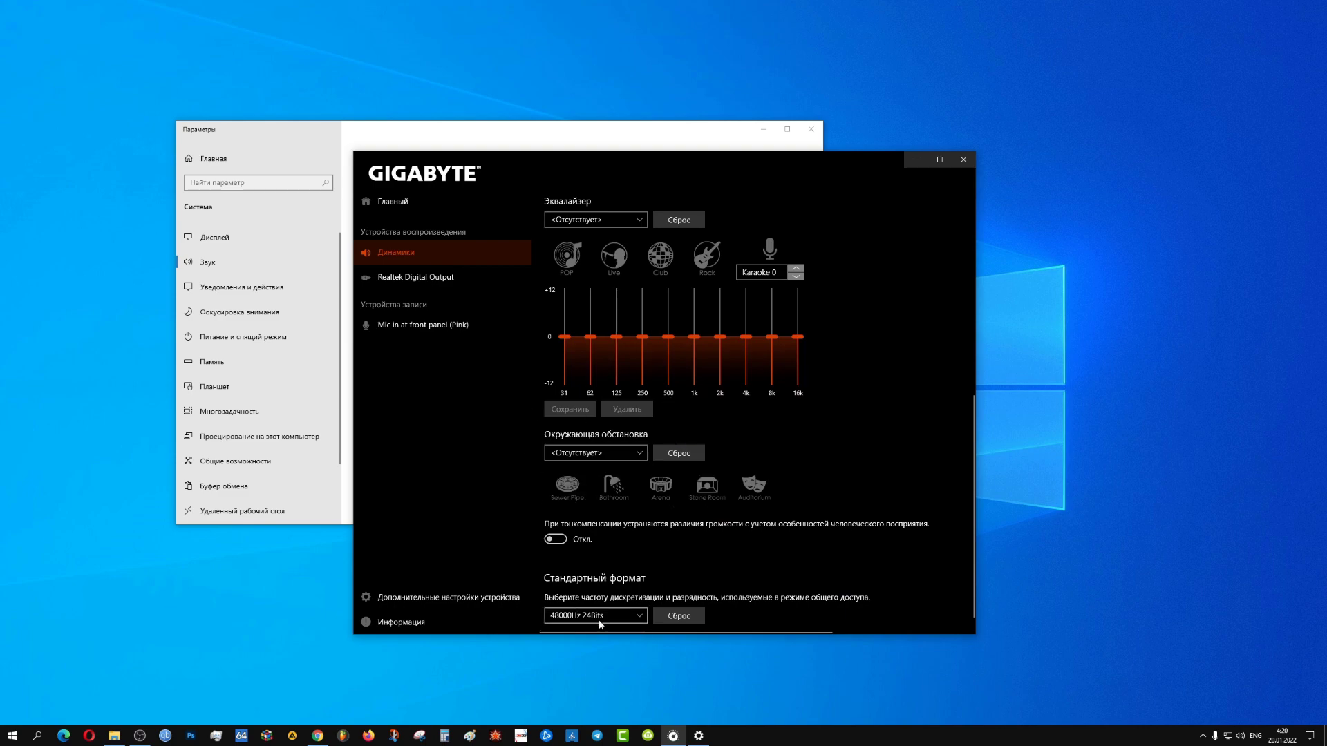
pyautogui.click(519, 277)
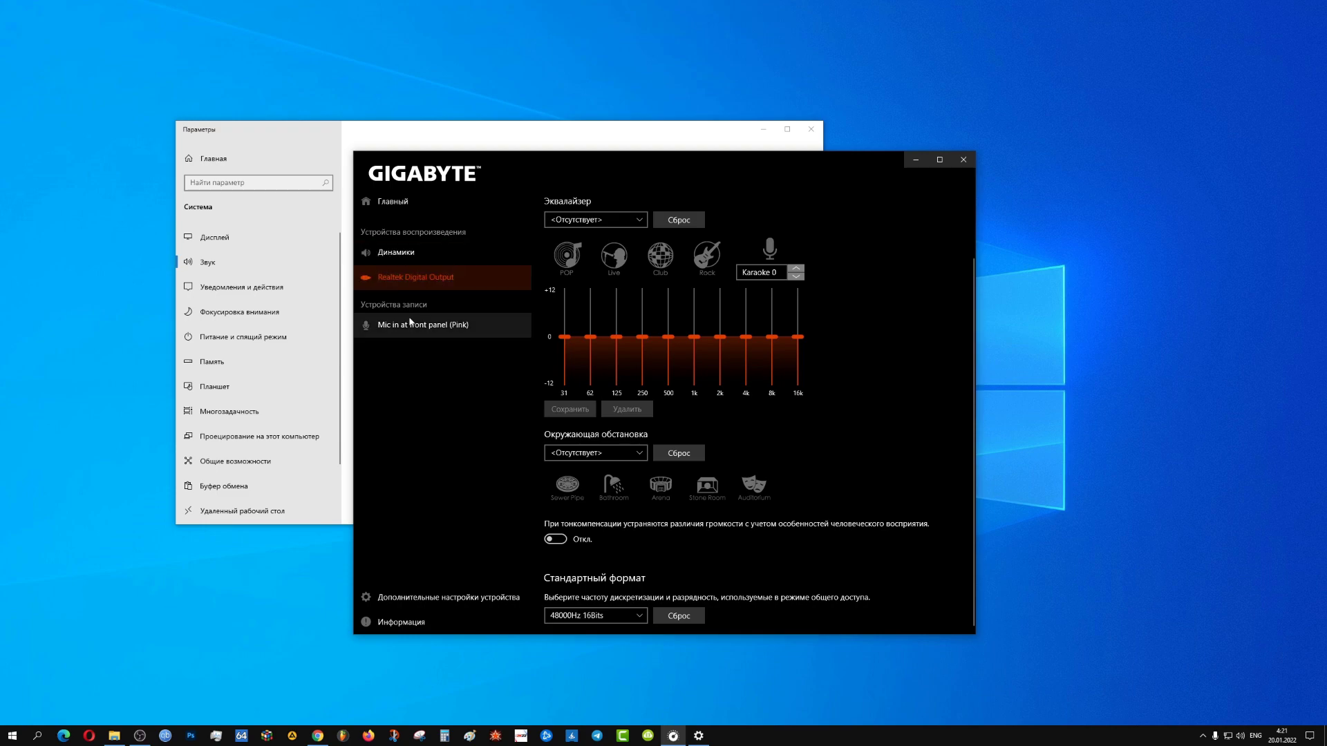
pyautogui.click(431, 331)
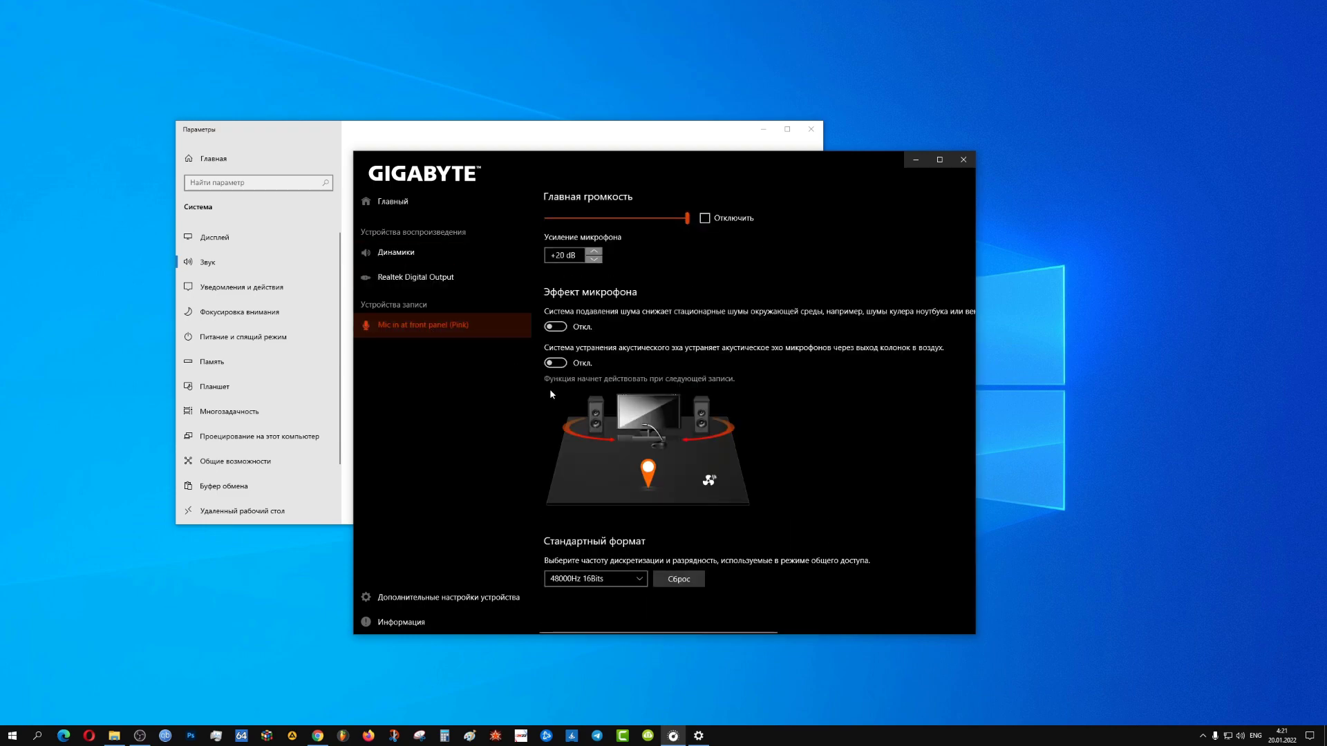
# Examine the advanced device settings and the reassignment options of the green rear jack and both front-panel jacks.
pyautogui.click(436, 597)
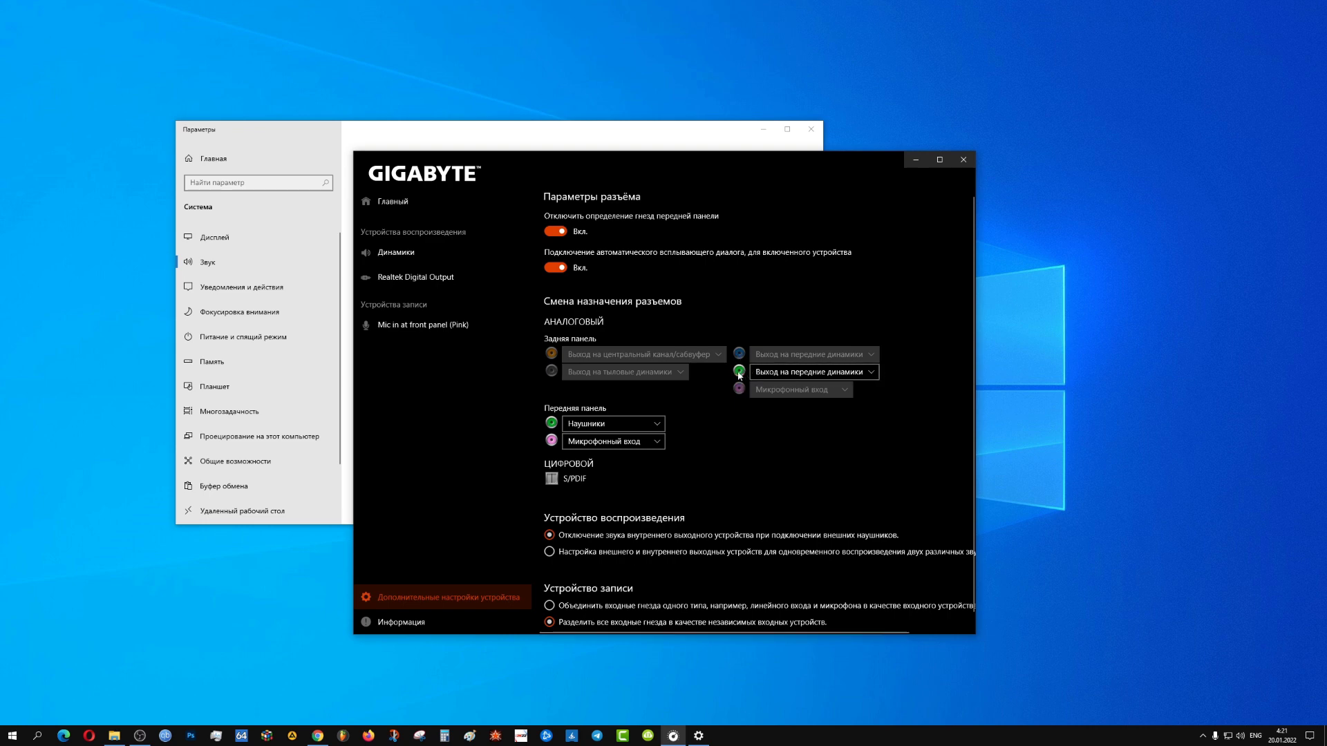
pyautogui.click(874, 371)
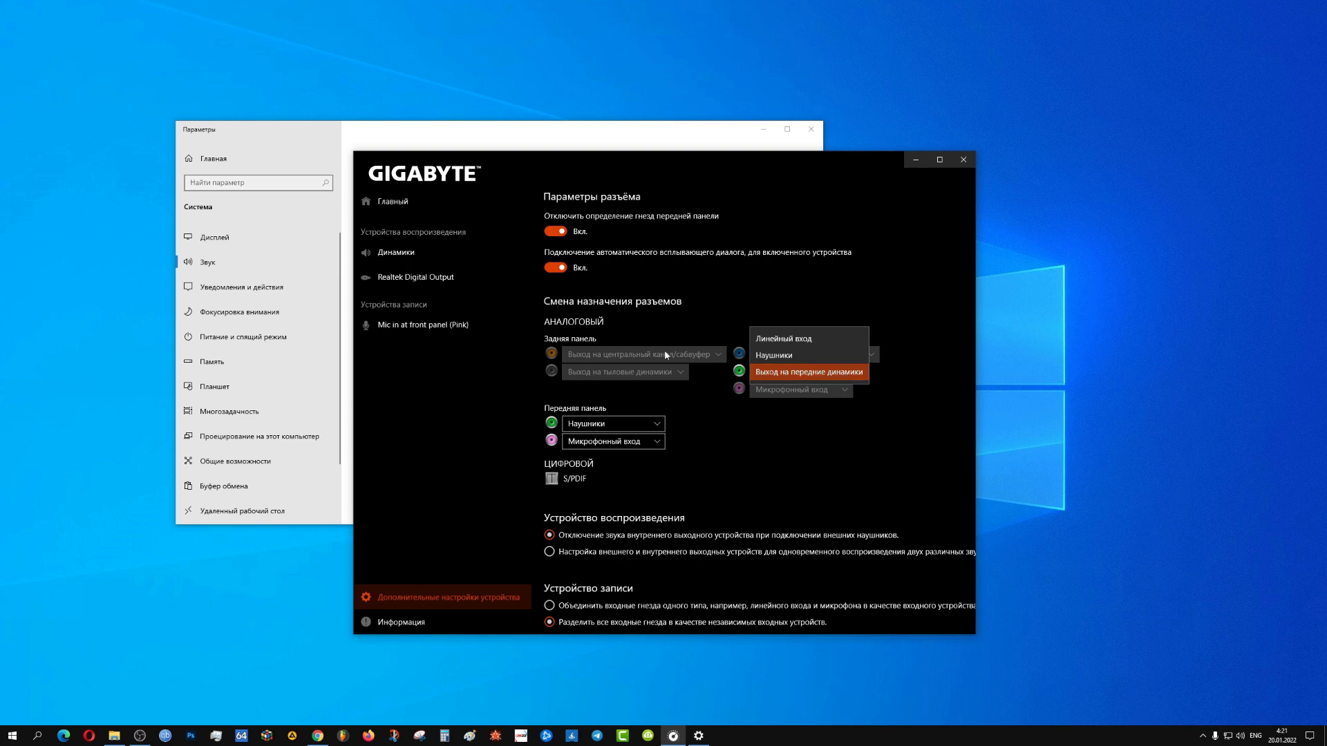
pyautogui.click(950, 331)
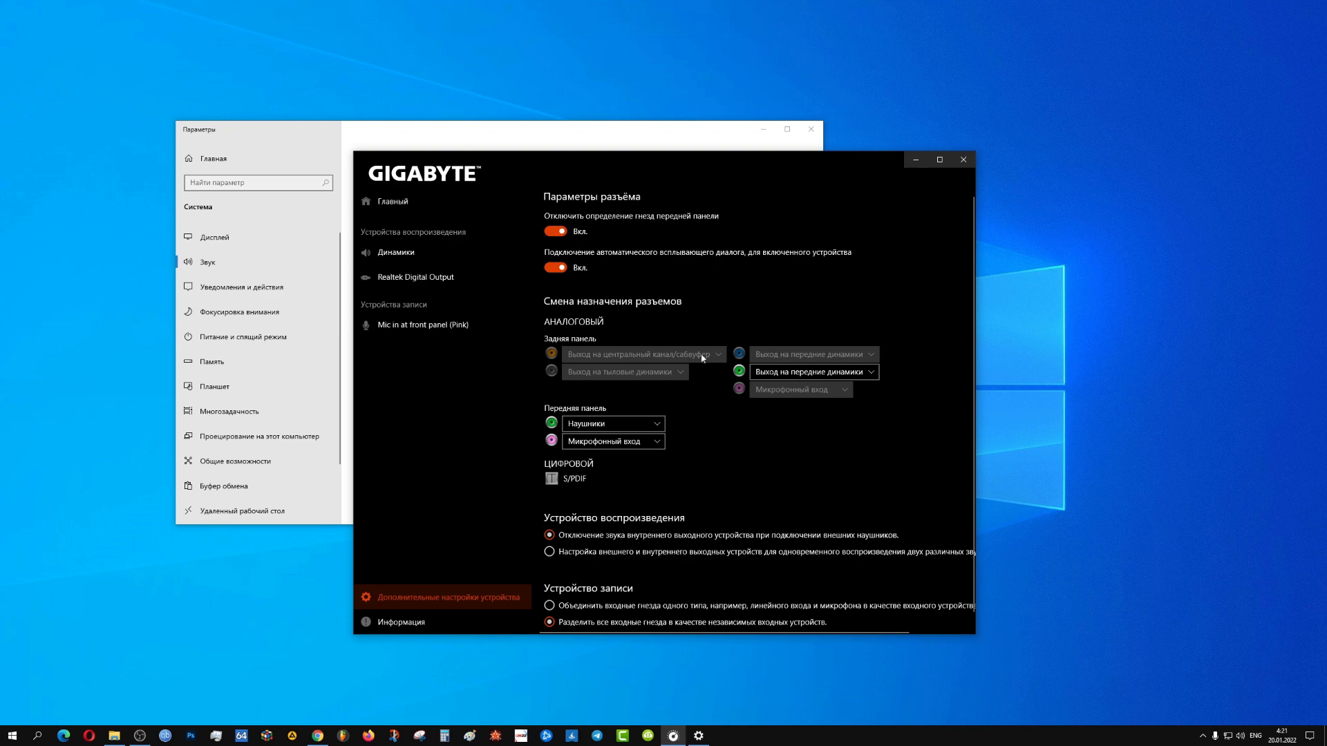
pyautogui.click(659, 425)
pyautogui.click(788, 467)
pyautogui.click(656, 442)
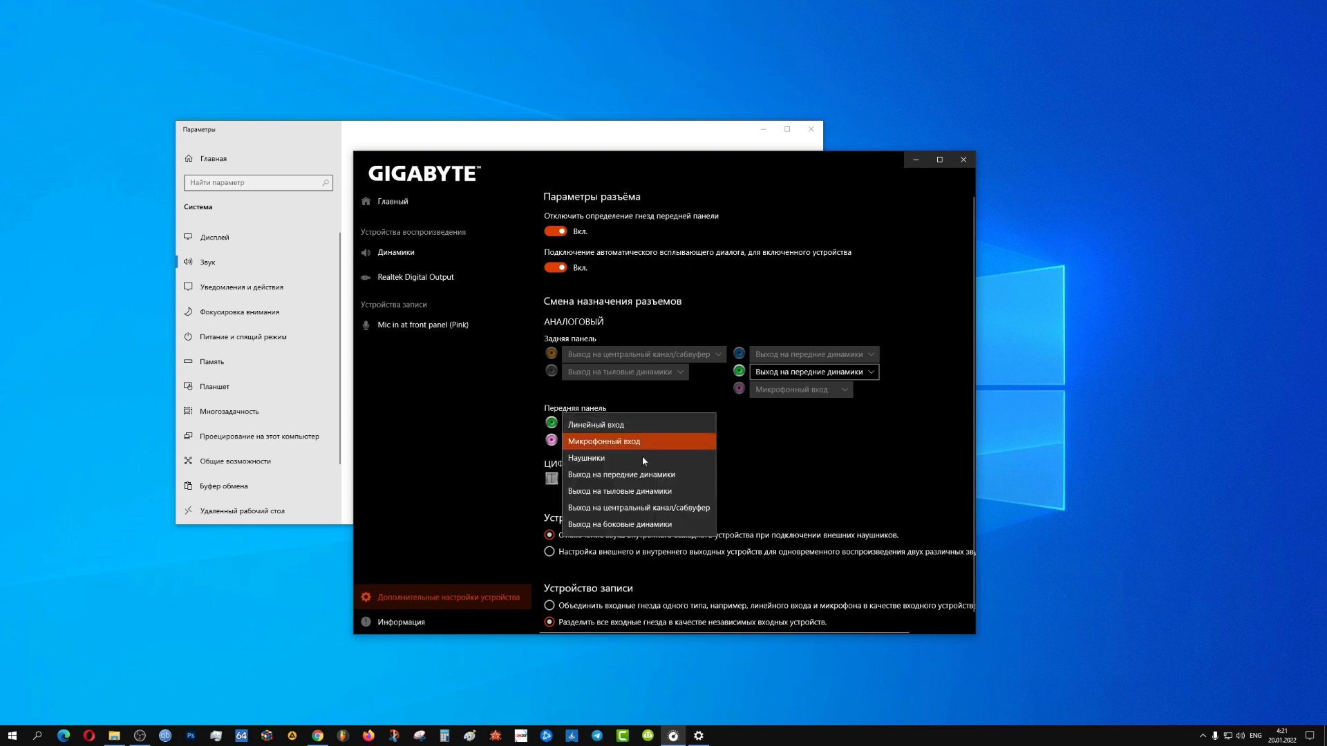
pyautogui.click(788, 445)
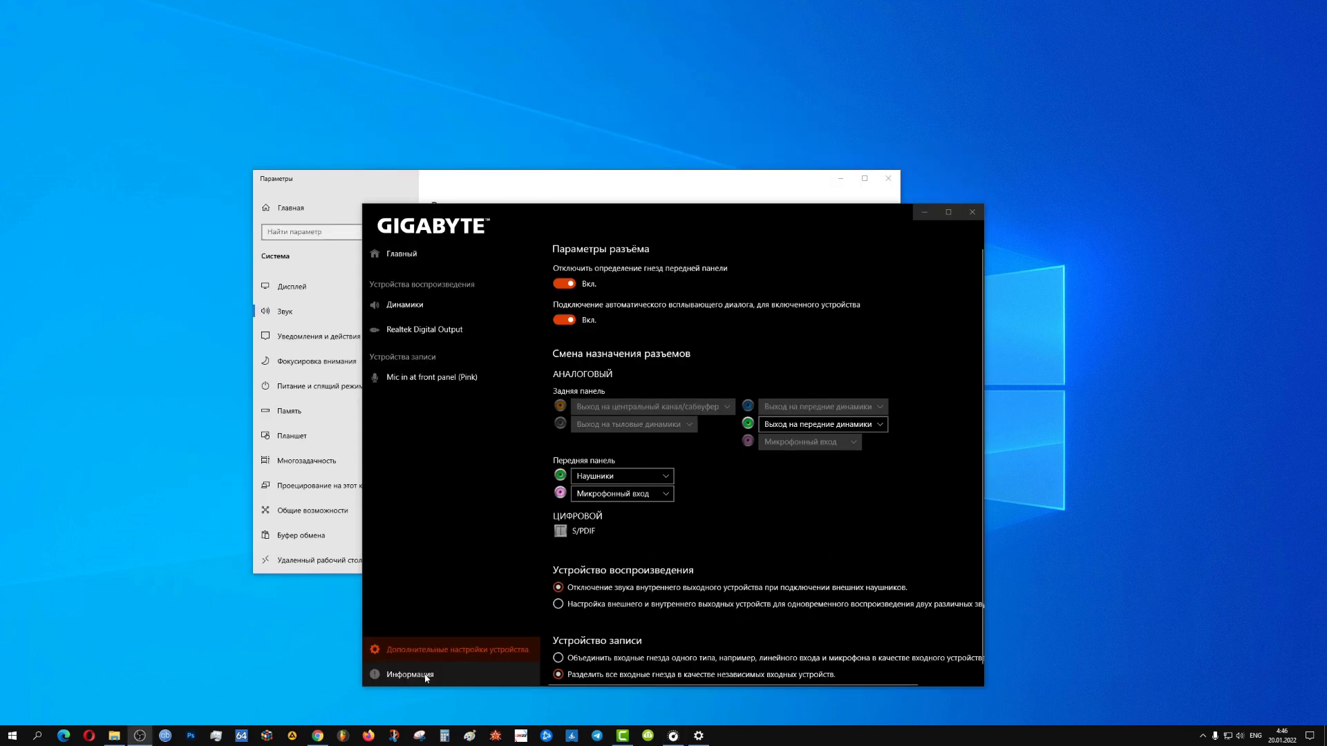
# Show the audio driver and interface version information, and view the open Audio Console error picture in Windows Photo Viewer before minimizing it.
pyautogui.click(426, 675)
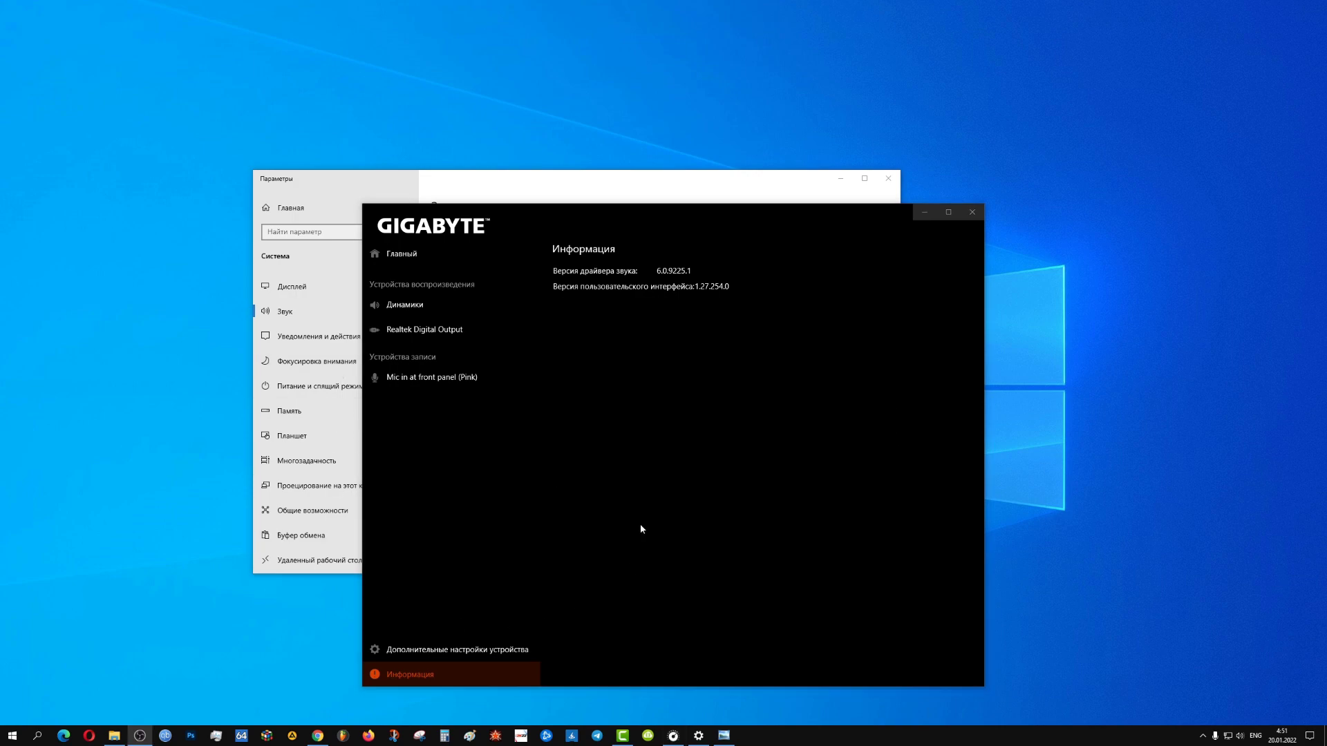
pyautogui.moveTo(599, 217); pyautogui.dragTo(577, 201)
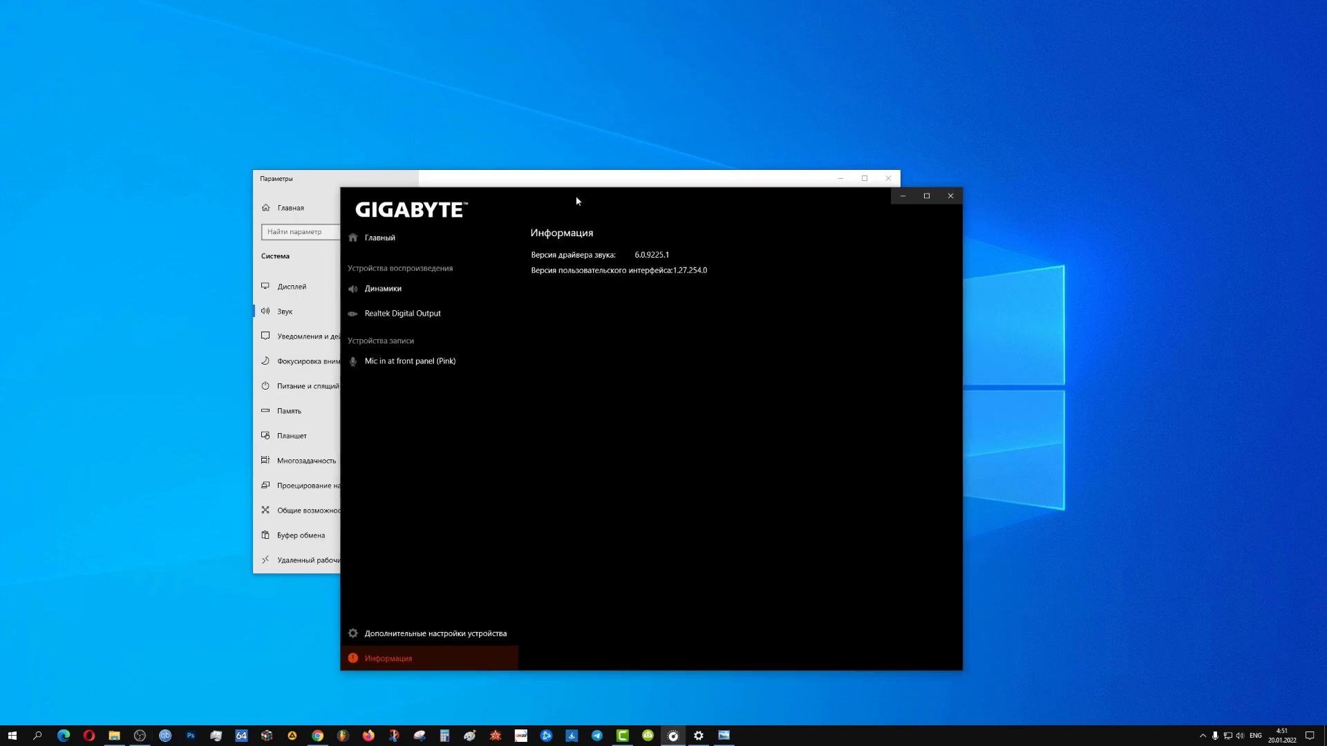
pyautogui.click(723, 735)
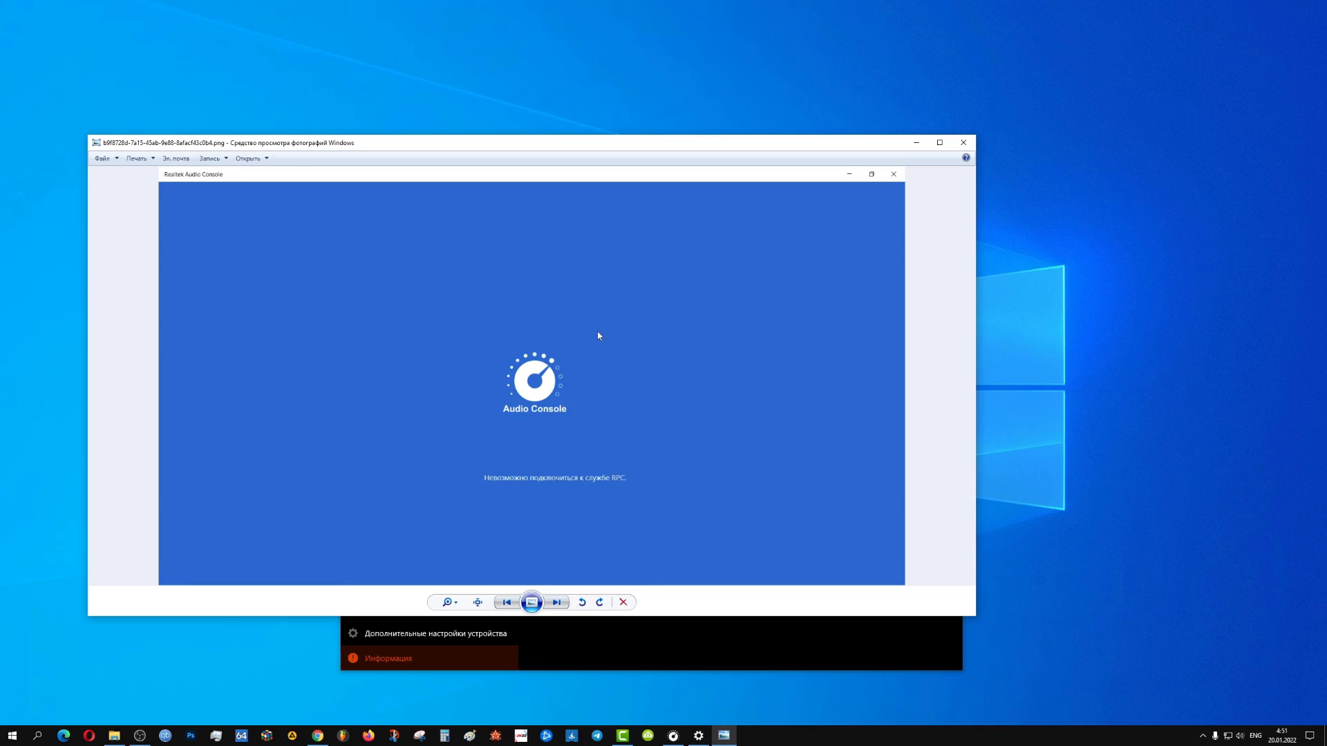
pyautogui.moveTo(504, 141); pyautogui.dragTo(726, 181)
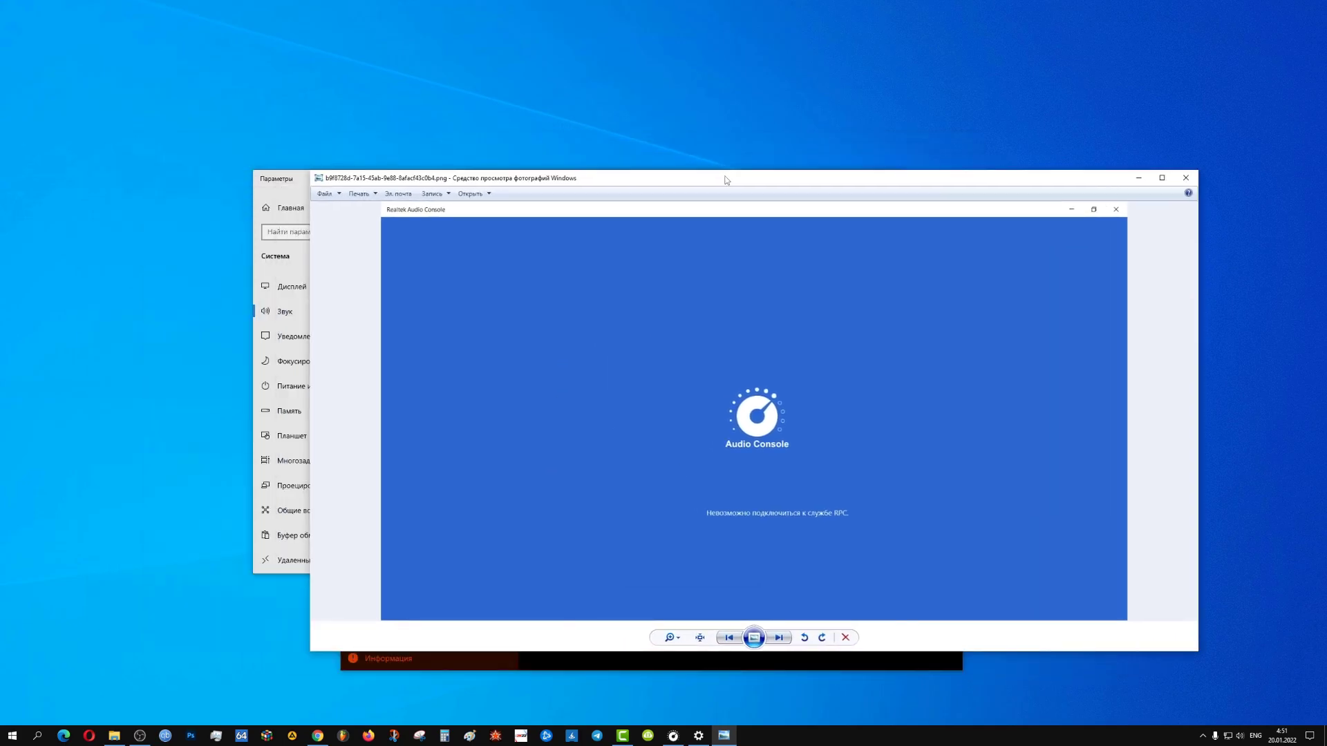
pyautogui.click(1139, 179)
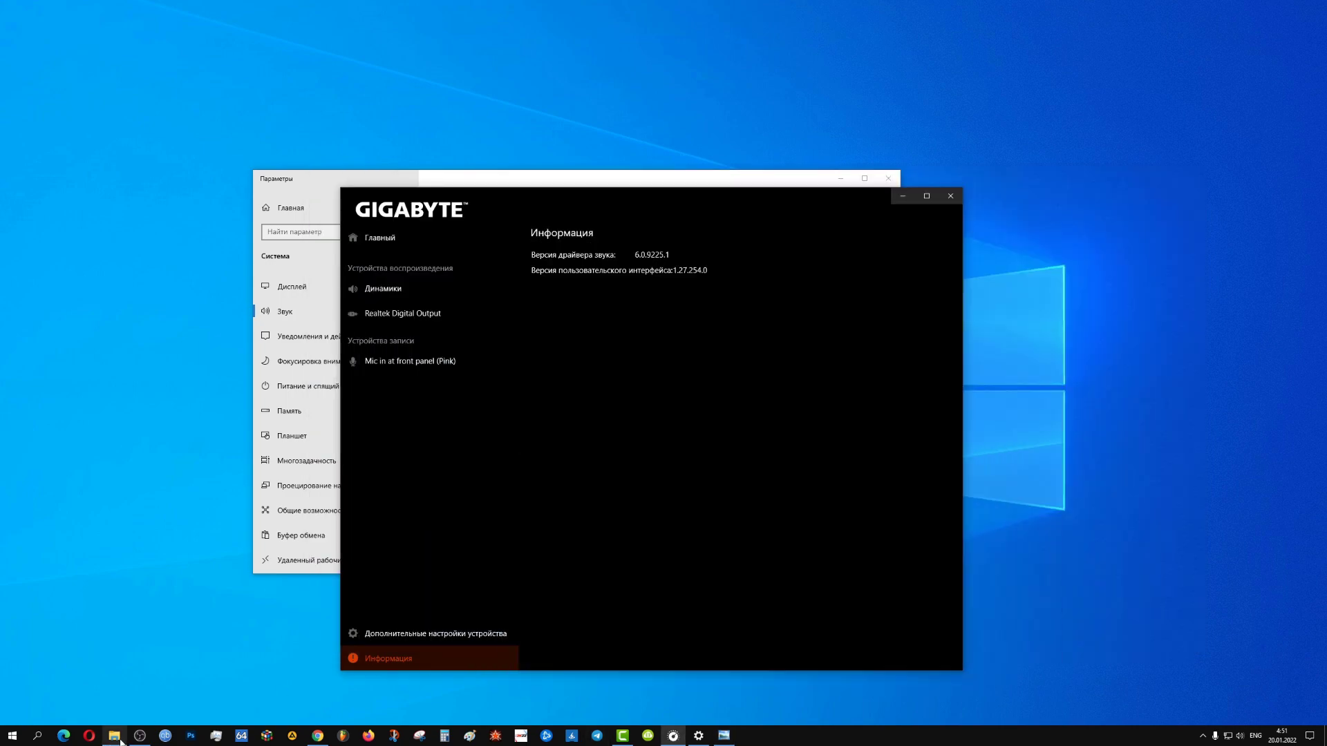
# Check the startup status and available actions of Realtek HD Audio Universal Service in Task Manager, and close Task Manager.
pyautogui.click(216, 736)
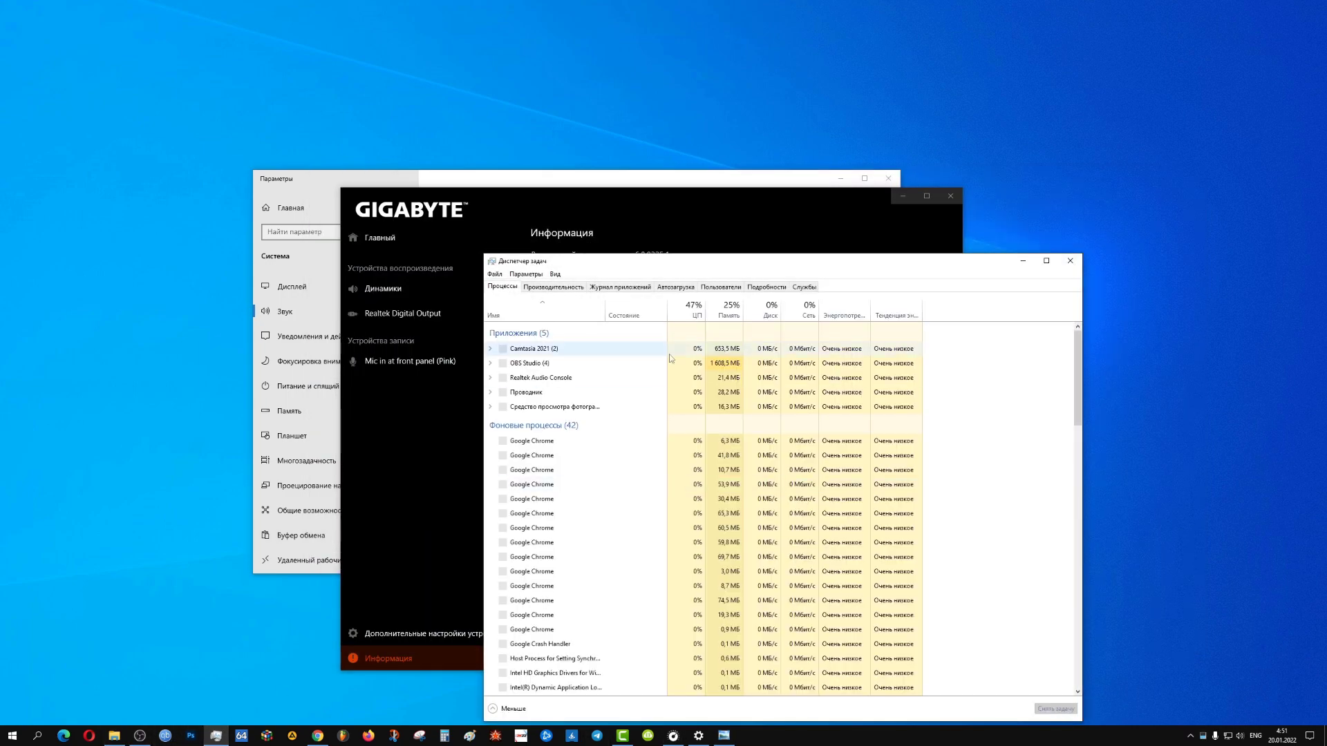
pyautogui.click(675, 287)
pyautogui.click(523, 374)
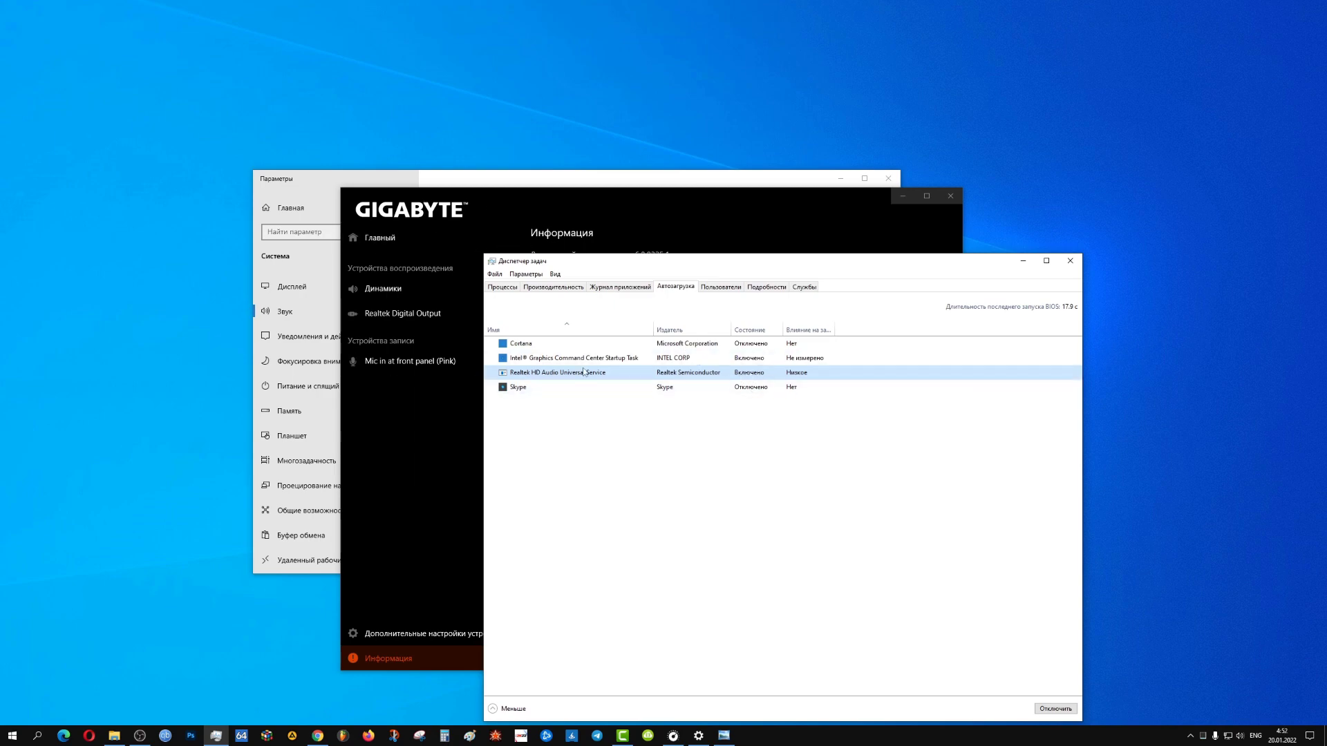
pyautogui.rightClick(752, 375)
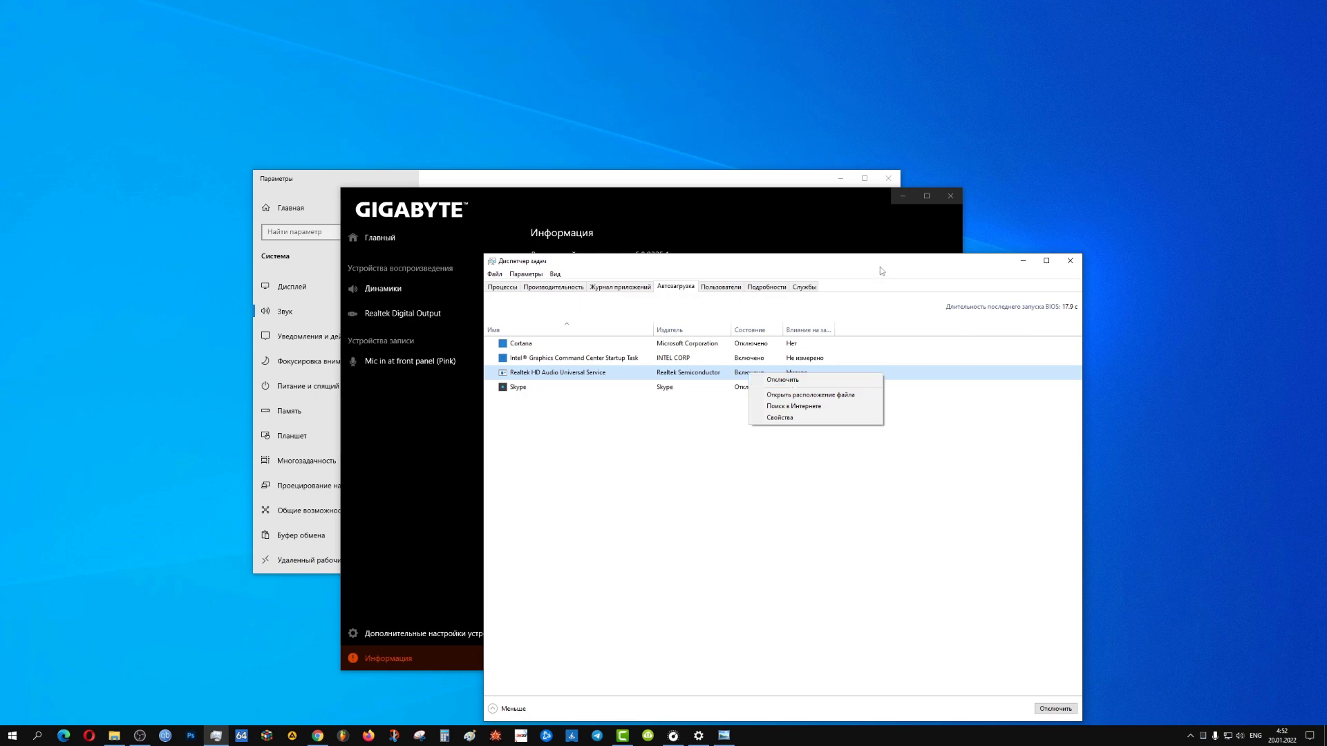
pyautogui.click(1073, 265)
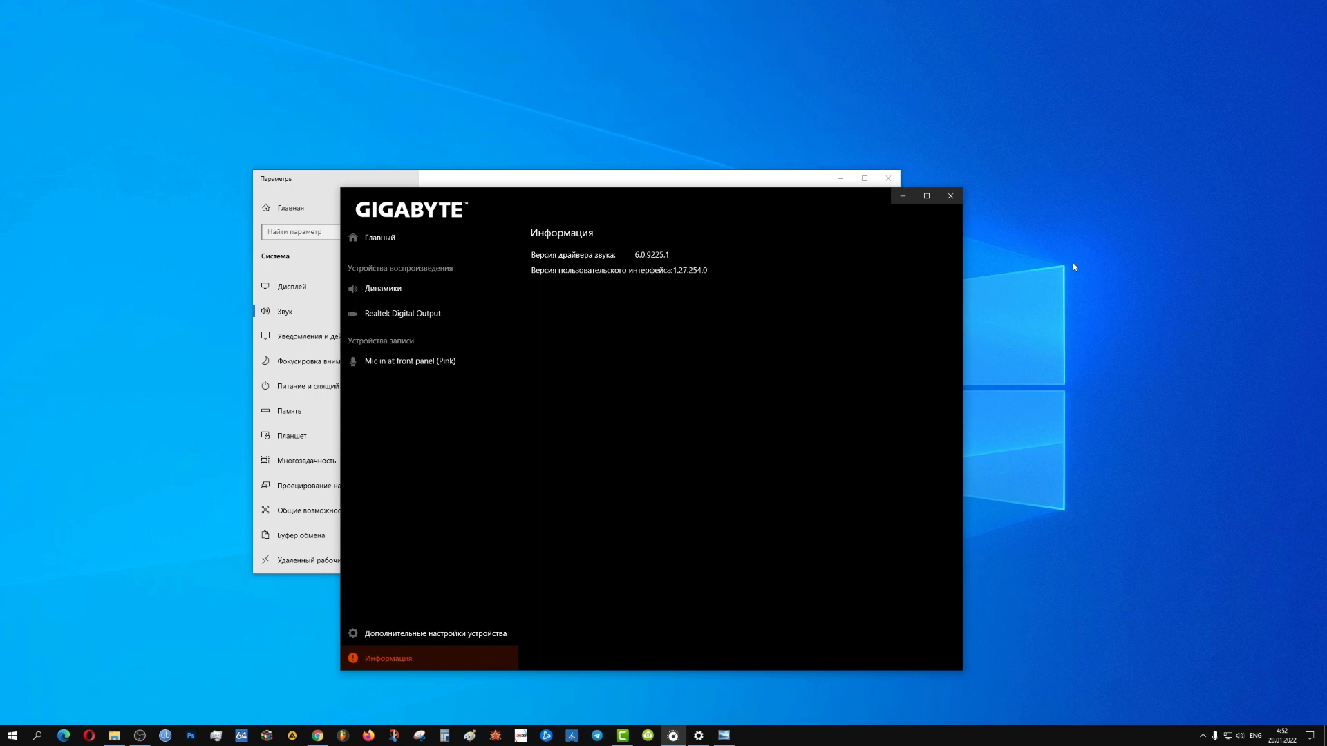